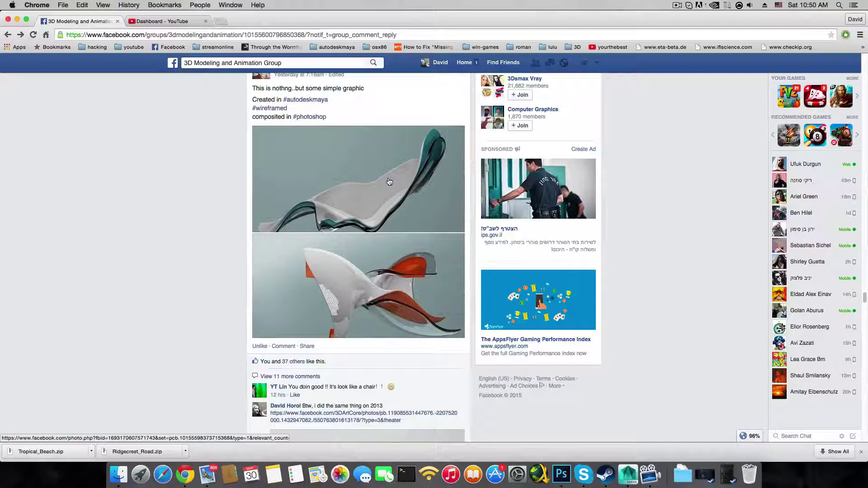
# - Examine the abstract Maya renders in the 3D Modeling and Animation Group post, viewing the orange and white one enlarged
pyautogui.scroll(1, 388, 180)
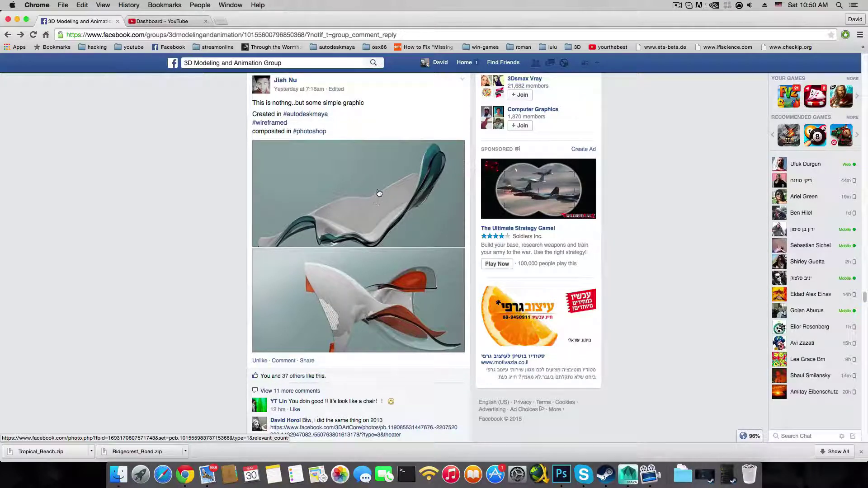
pyautogui.scroll(-2, 381, 190)
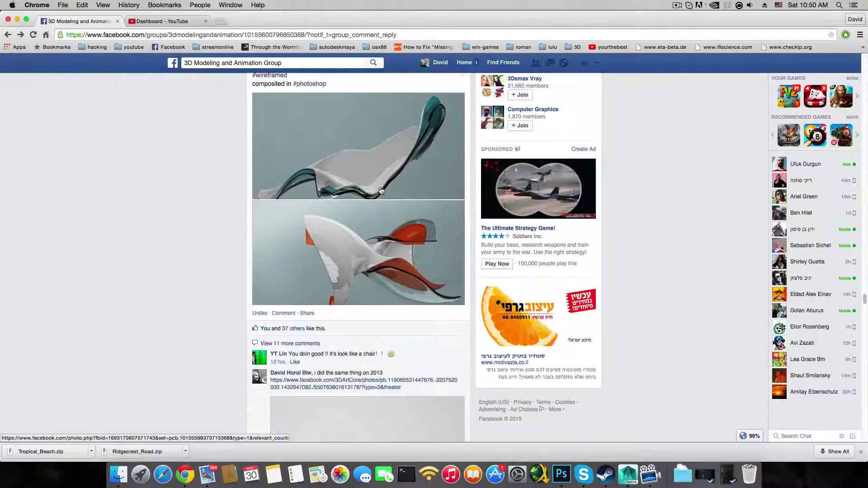
pyautogui.click(402, 248)
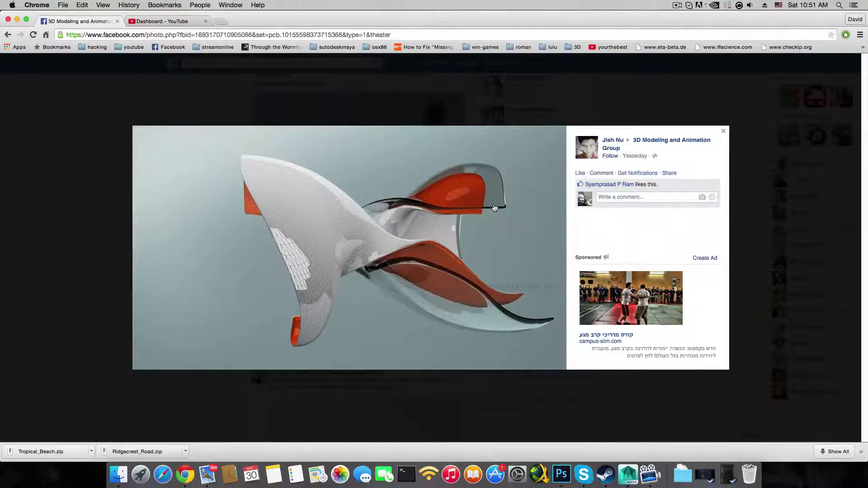
pyautogui.click(723, 130)
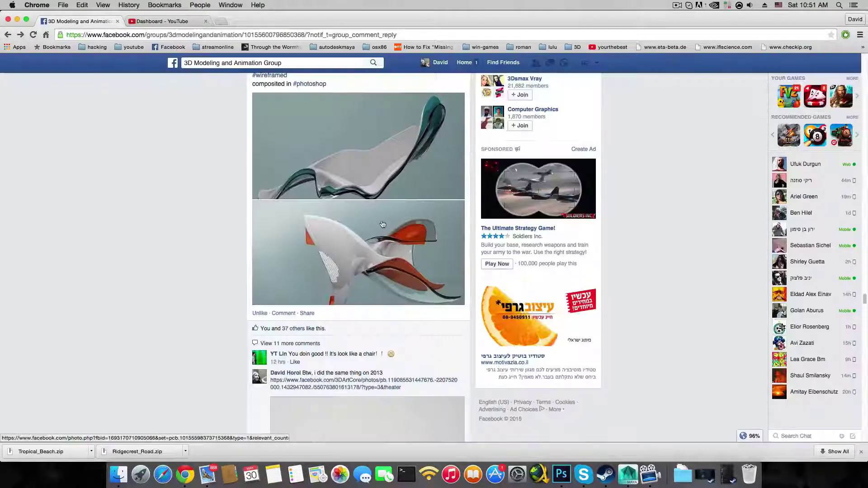
pyautogui.scroll(3, 380, 322)
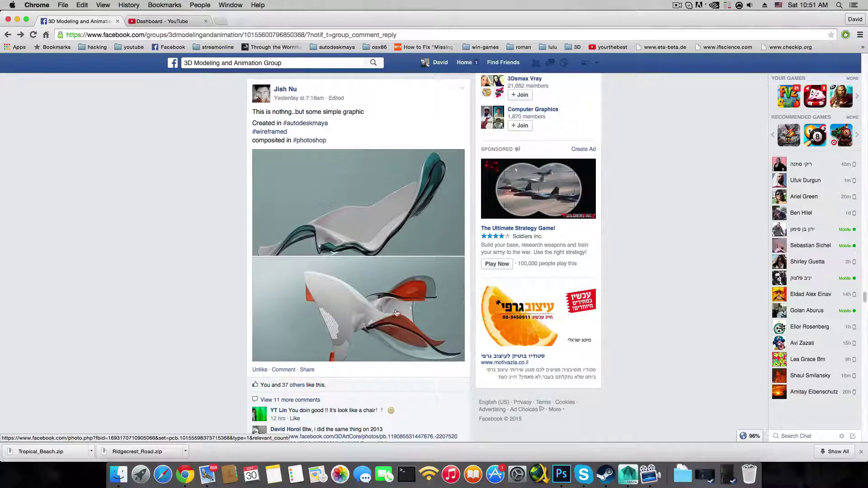
pyautogui.click(397, 313)
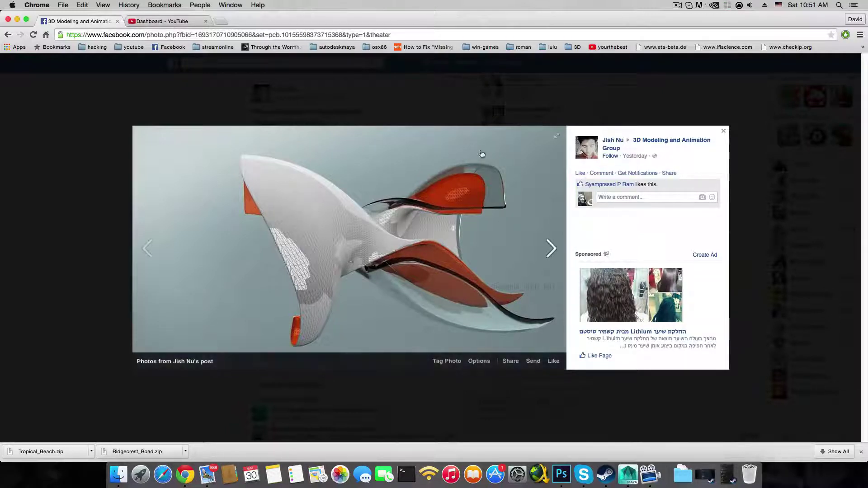
pyautogui.click(723, 133)
# - View both green 3D Artcore renders from the post's comments at enlarged size
pyautogui.scroll(-10, 407, 288)
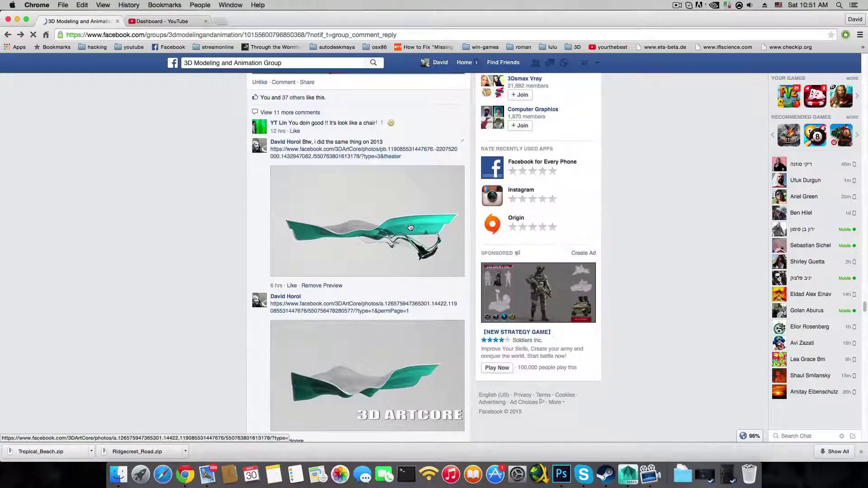
pyautogui.scroll(-2, 384, 329)
pyautogui.click(383, 329)
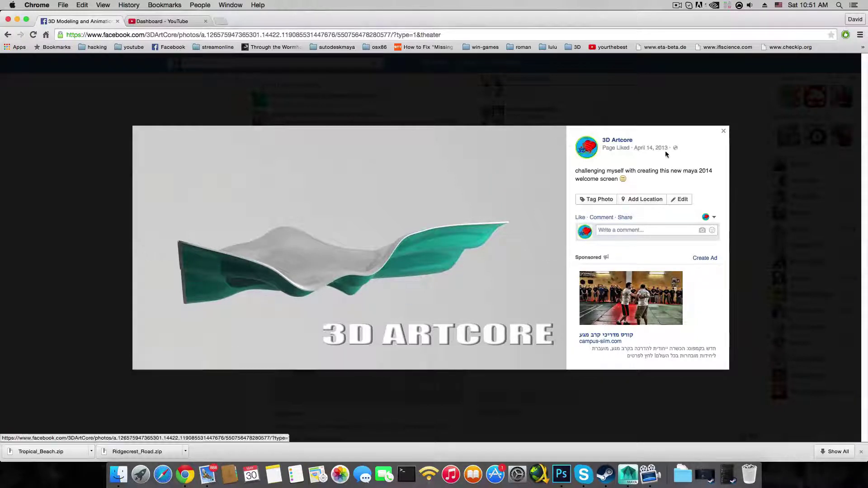
pyautogui.click(723, 131)
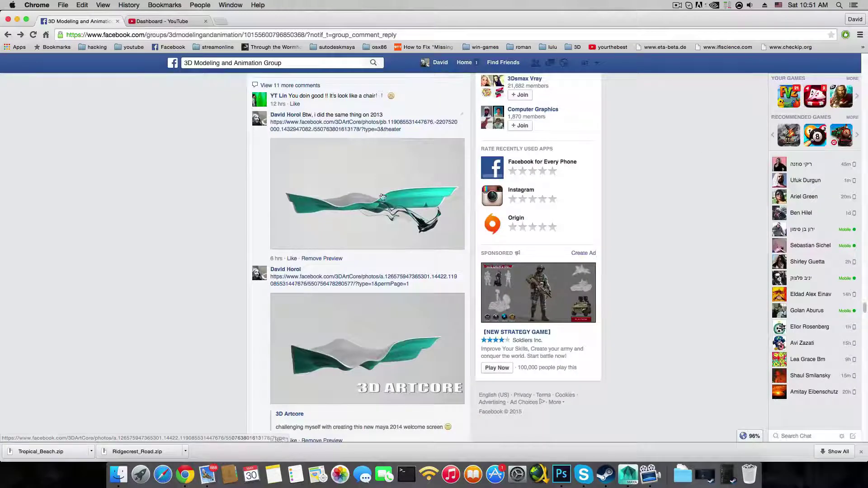
pyautogui.click(399, 209)
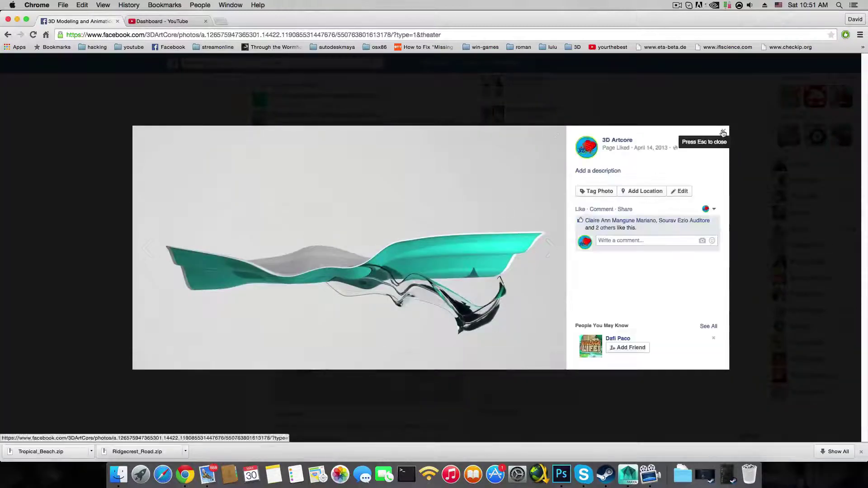
pyautogui.click(723, 131)
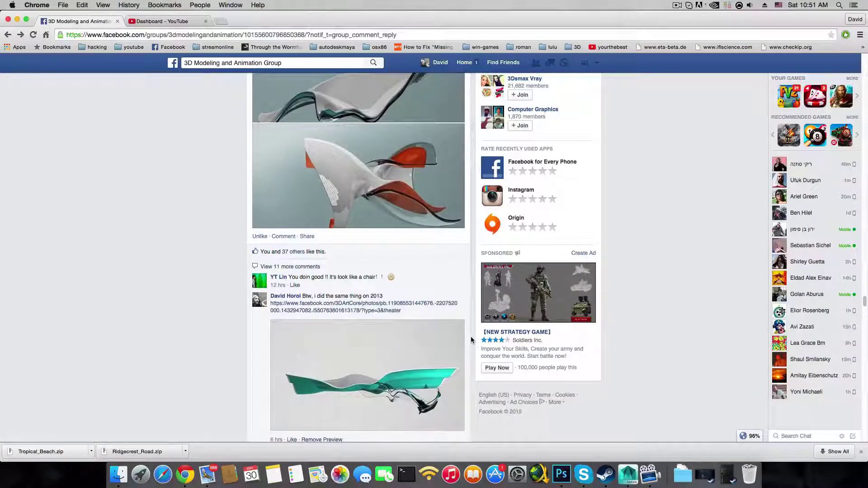
# - Expand the post's earlier comments and read the discussion around the Autodesk 3ds Max 2015 splash image
pyautogui.scroll(3, 469, 334)
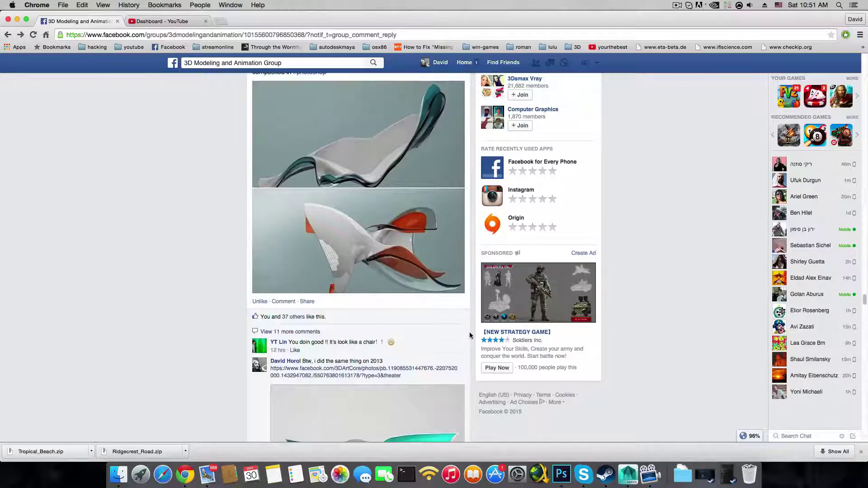
pyautogui.scroll(3, 469, 335)
pyautogui.scroll(-5, 326, 281)
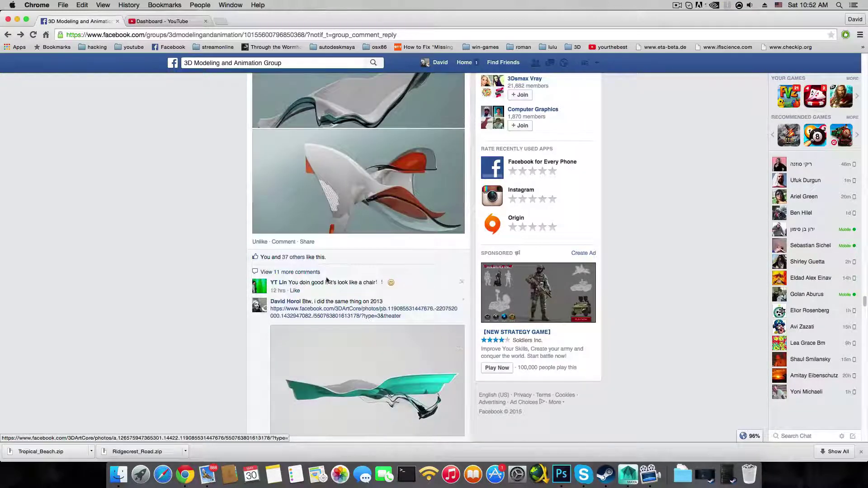
pyautogui.click(300, 272)
pyautogui.scroll(-5, 397, 325)
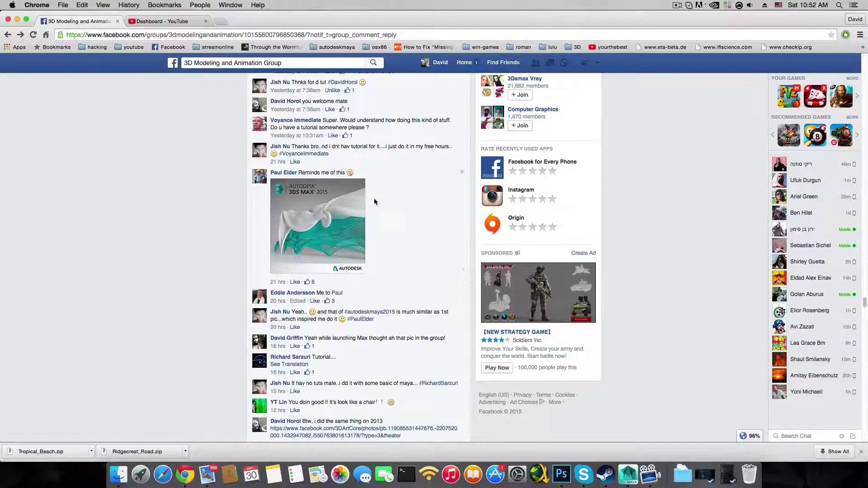
pyautogui.scroll(3, 378, 226)
pyautogui.scroll(-2, 380, 253)
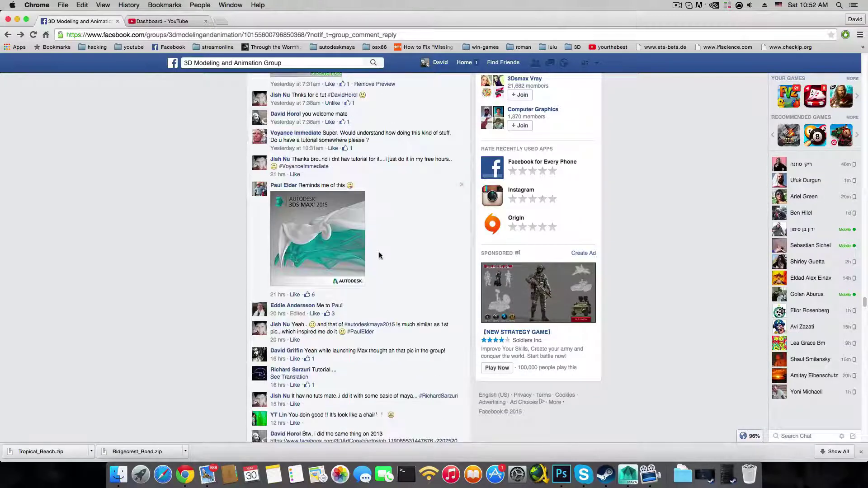
pyautogui.scroll(-3, 379, 256)
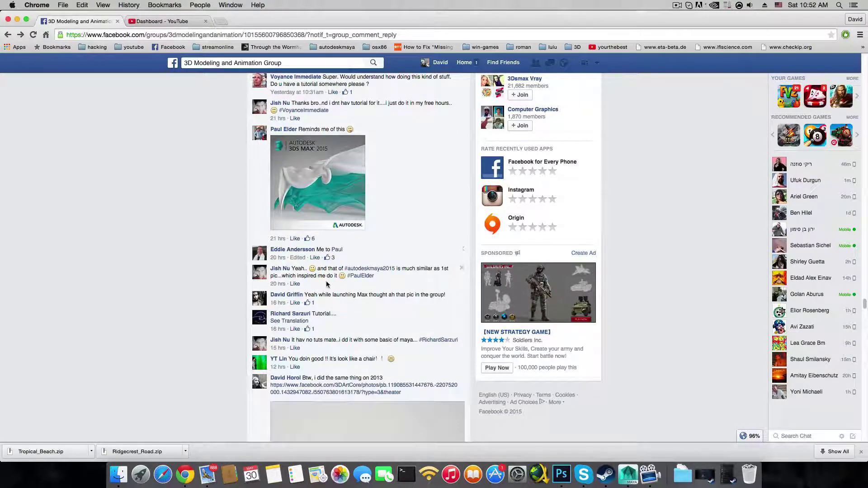
# - Minimise the browser and switch to the empty scene in Autodesk Maya 2016
pyautogui.moveTo(280, 130)
pyautogui.click(18, 19)
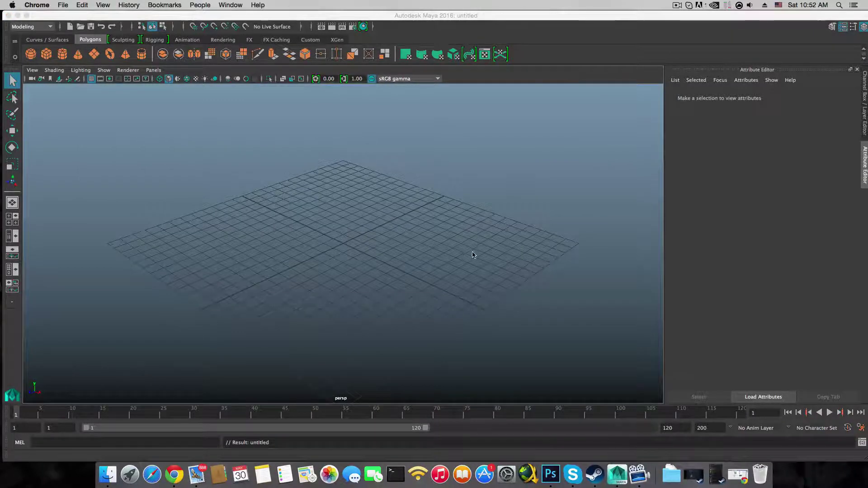
pyautogui.keyDown('alt'); pyautogui.moveTo(471, 253); pyautogui.dragTo(442, 280); pyautogui.keyUp('alt')
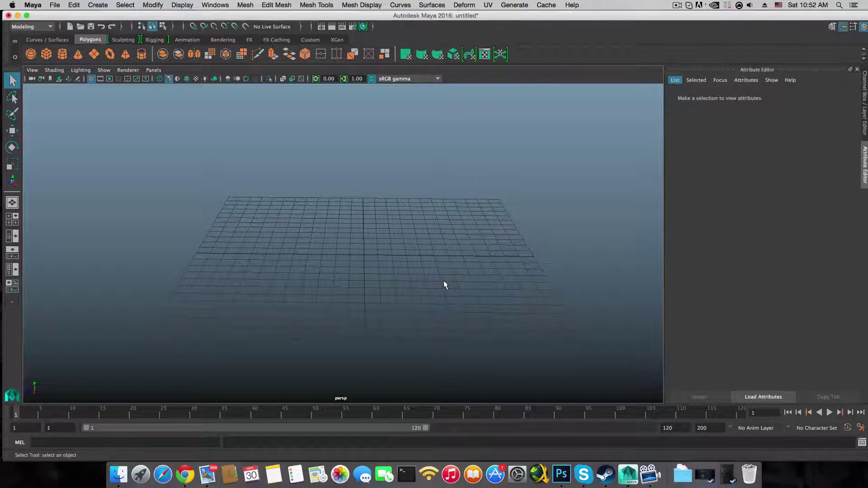
pyautogui.scroll(-3, 382, 292)
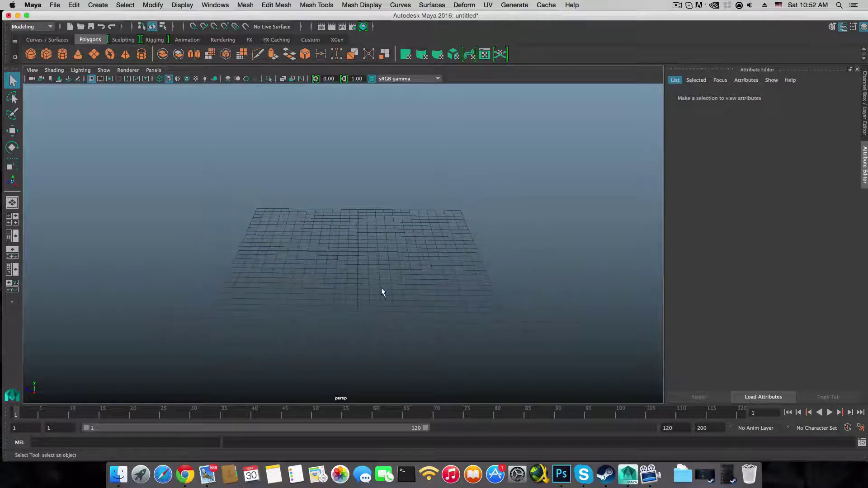
pyautogui.keyDown('alt'); pyautogui.moveTo(382, 292); pyautogui.dragTo(380, 285); pyautogui.keyUp('alt')
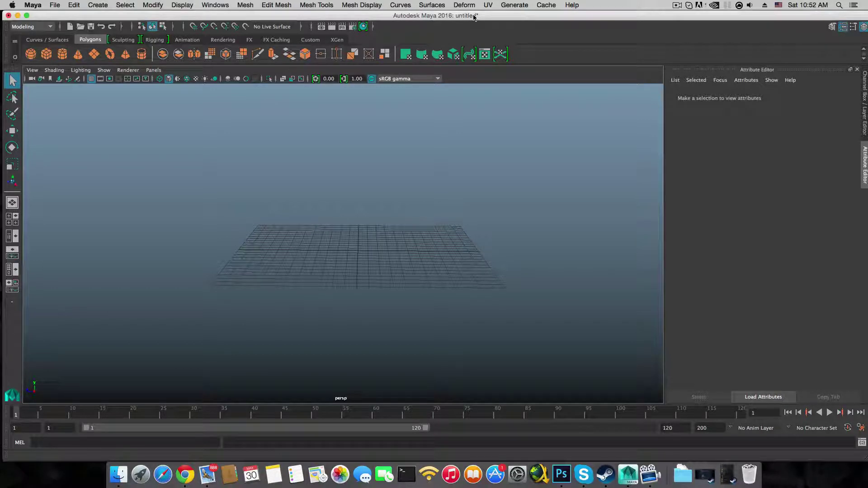
# - Create a polygon plane at the centre of the grid and choose the Modeling menu set
pyautogui.click(105, 5)
pyautogui.moveTo(126, 39)
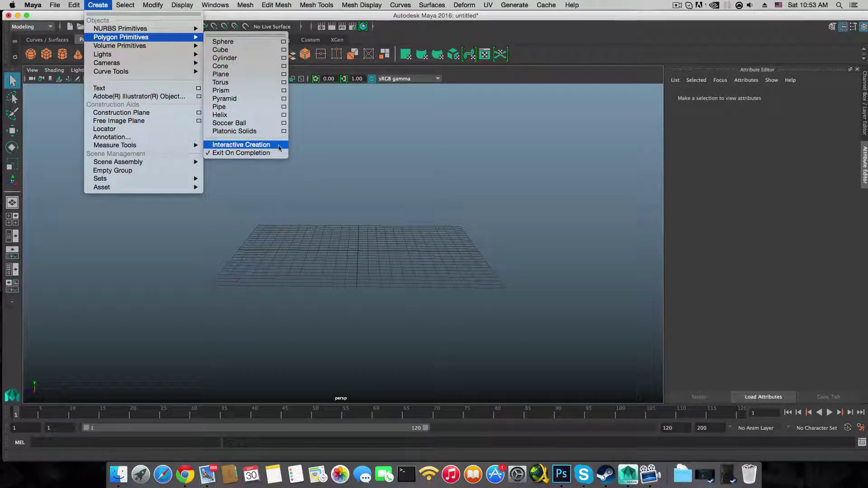
pyautogui.click(348, 134)
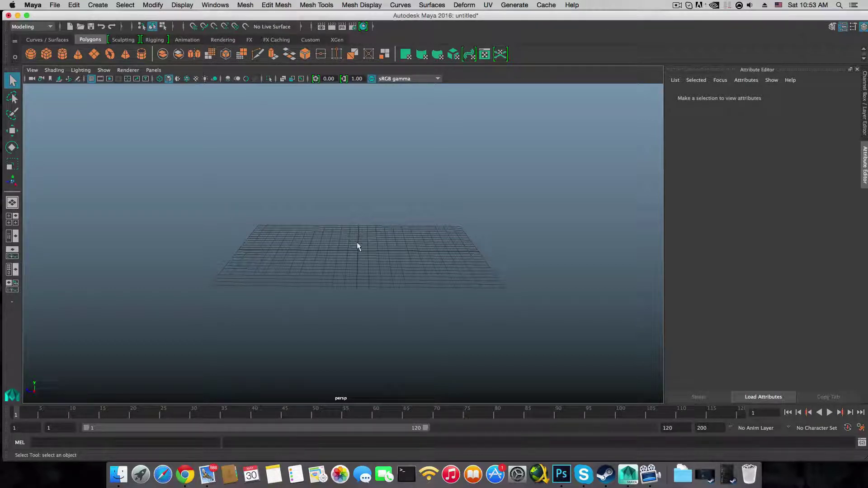
pyautogui.click(95, 57)
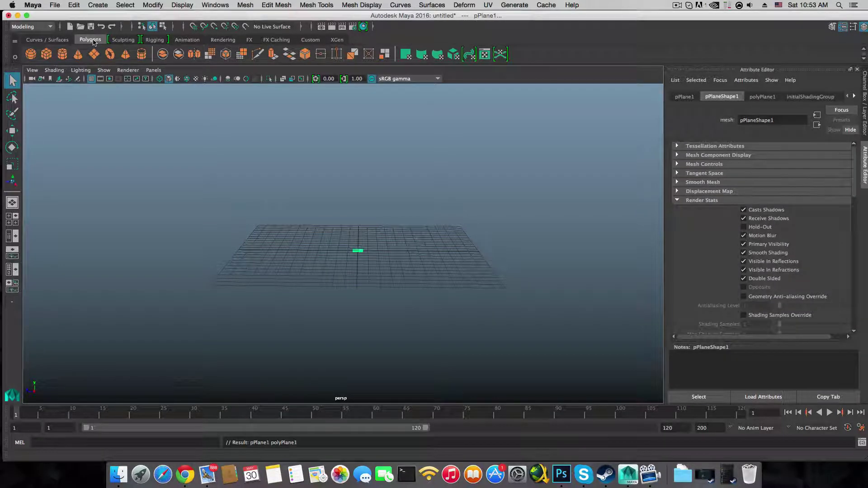
pyautogui.click(25, 28)
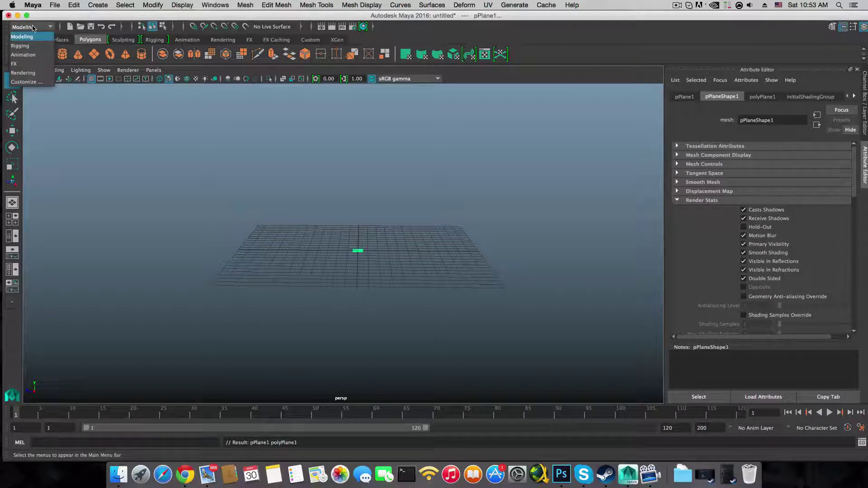
pyautogui.click(22, 37)
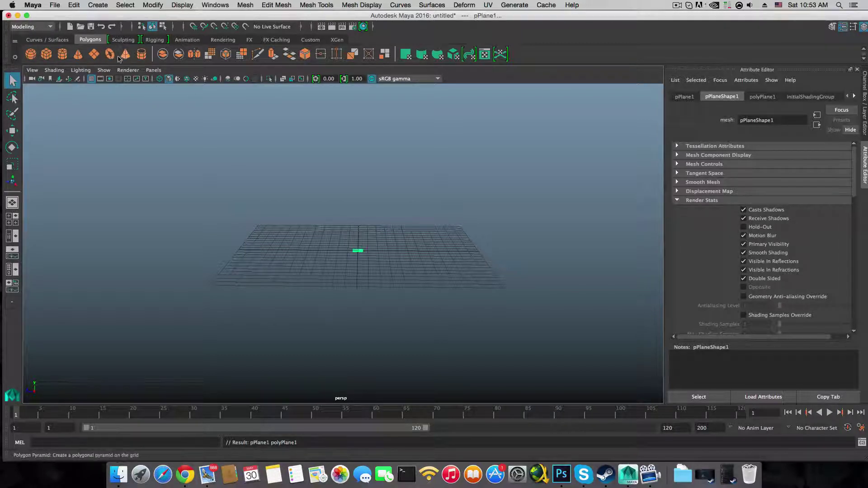
# - Scale the polygon plane uniformly to about 23.9 so it covers the whole grid
pyautogui.scroll(-10, 376, 289)
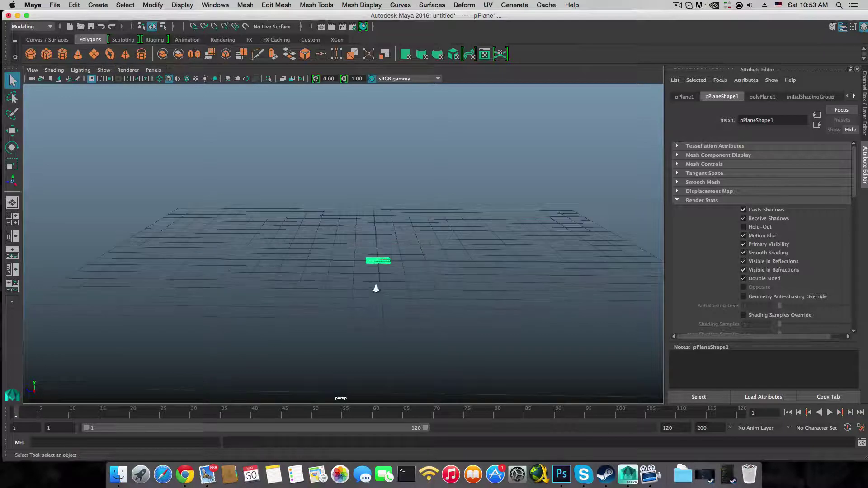
pyautogui.keyDown('alt'); pyautogui.moveTo(378, 264); pyautogui.dragTo(356, 223); pyautogui.keyUp('alt')
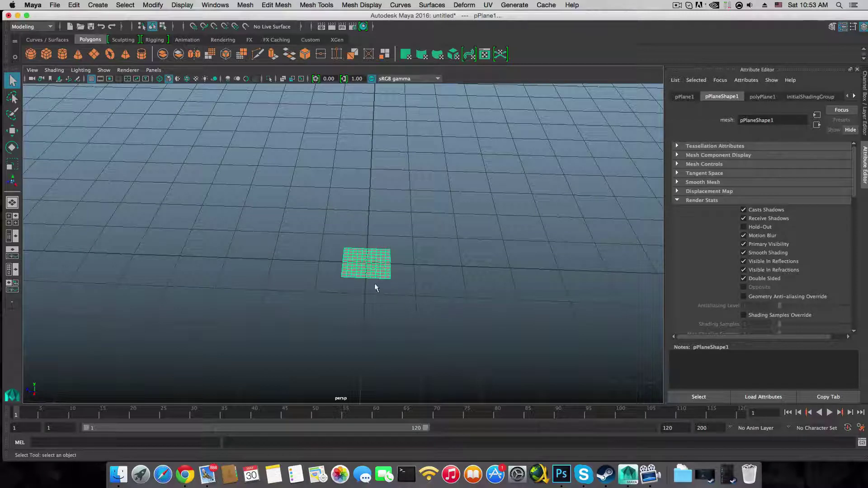
pyautogui.press('r')
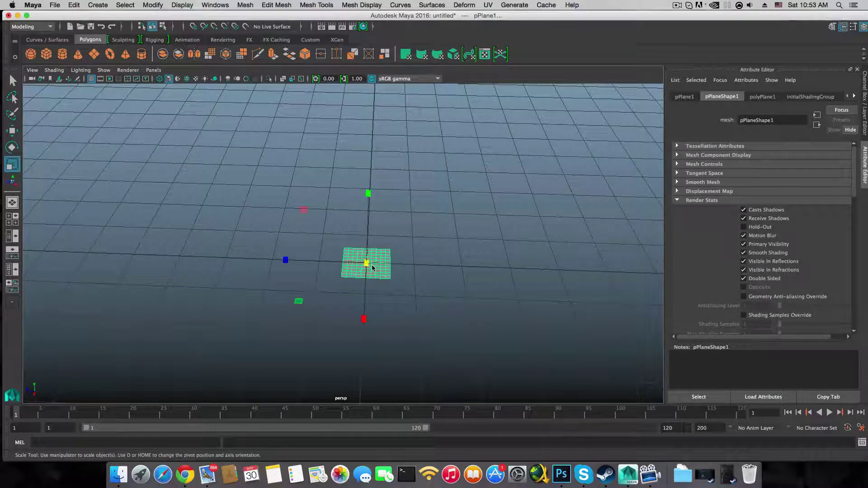
pyautogui.moveTo(368, 259); pyautogui.dragTo(641, 229)
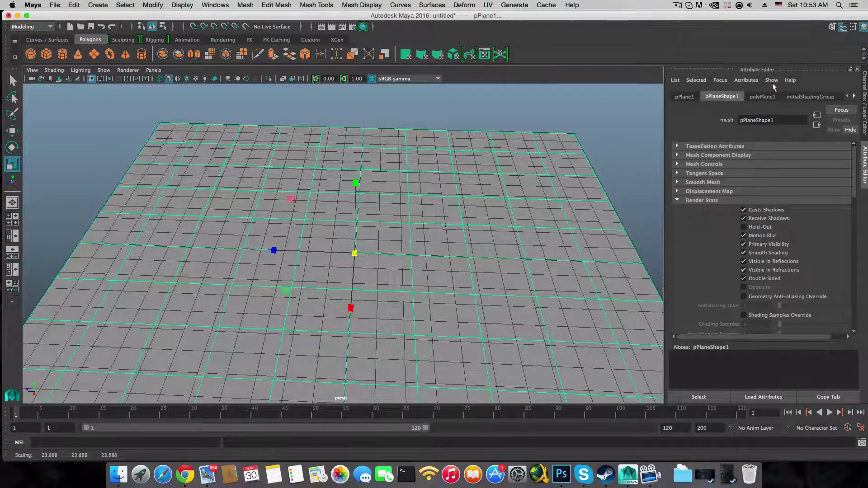
# - Set the plane's width and height subdivisions to 20 each
pyautogui.click(844, 27)
pyautogui.click(844, 27)
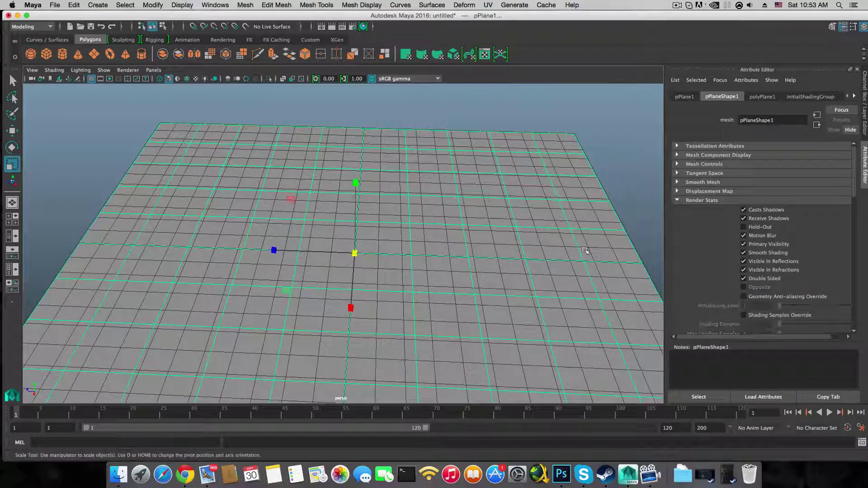
pyautogui.click(763, 97)
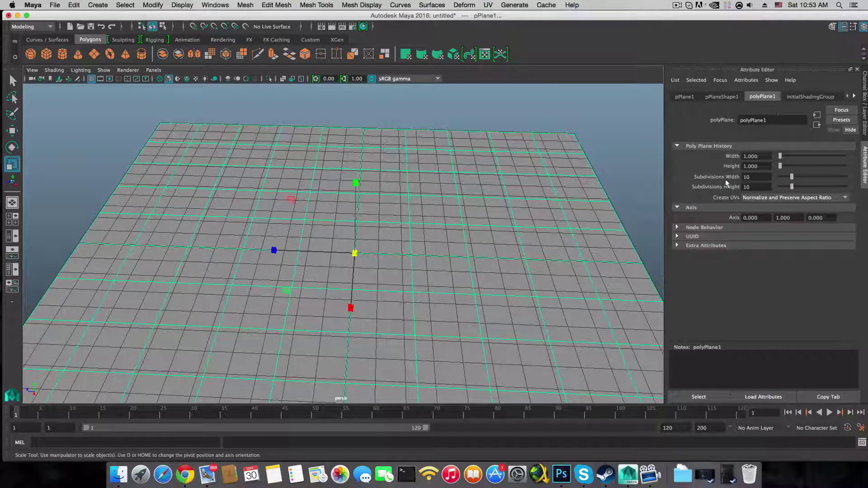
pyautogui.moveTo(794, 180)
pyautogui.mouseDown()
pyautogui.moveTo(806, 180)
pyautogui.moveTo(807, 191)
pyautogui.mouseUp()
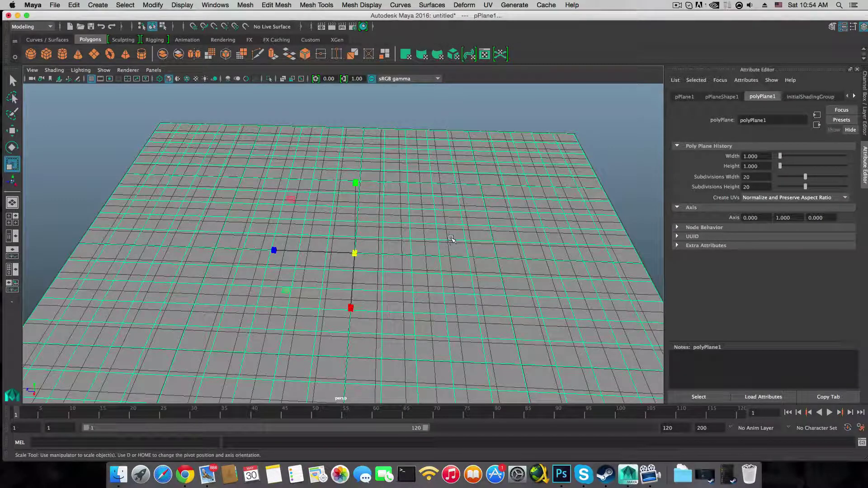
pyautogui.scroll(-3, 452, 239)
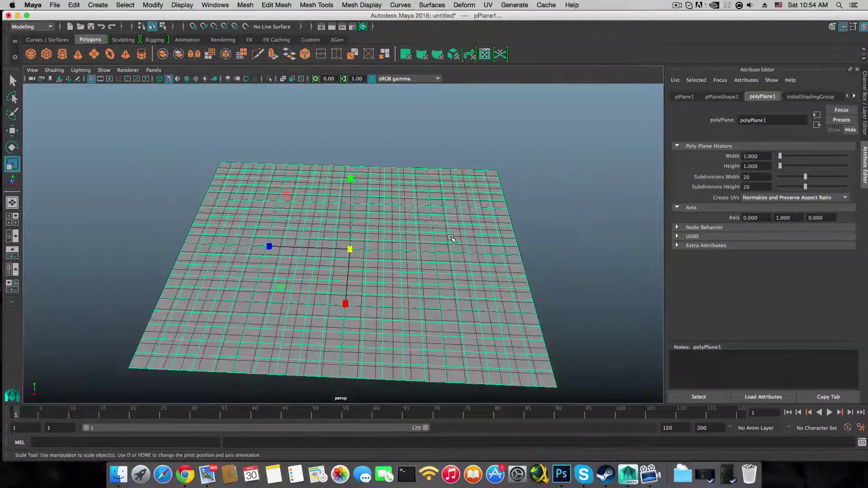
pyautogui.keyDown('alt'); pyautogui.moveTo(452, 239); pyautogui.dragTo(460, 221); pyautogui.keyUp('alt')
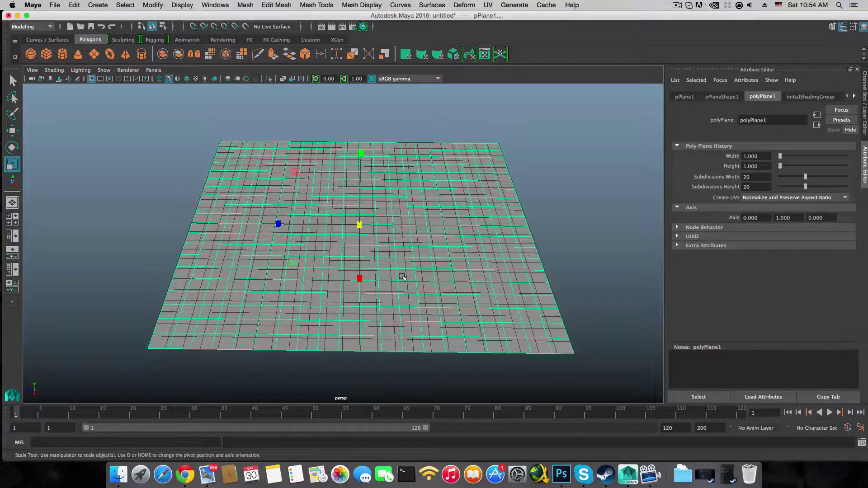
pyautogui.keyDown('alt'); pyautogui.moveTo(402, 275); pyautogui.dragTo(356, 276); pyautogui.keyUp('alt')
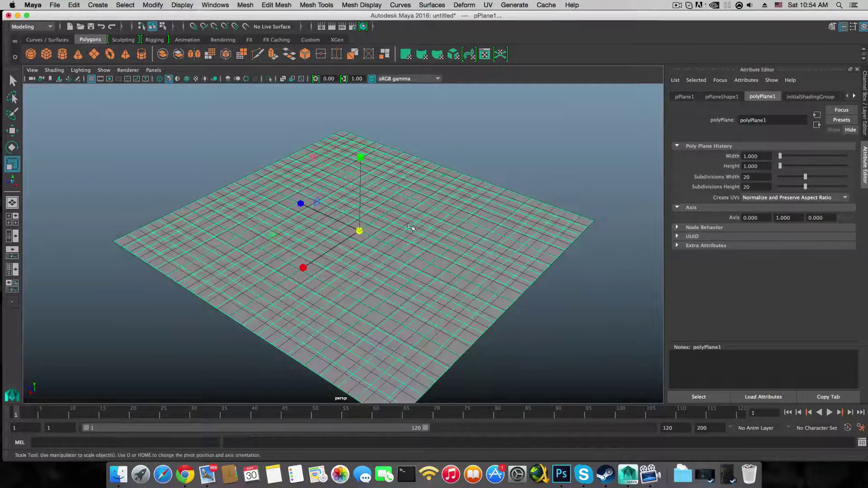
pyautogui.keyDown('alt'); pyautogui.moveTo(255, 244); pyautogui.dragTo(365, 274); pyautogui.keyUp('alt')
pyautogui.keyDown('alt'); pyautogui.moveTo(367, 276); pyautogui.dragTo(413, 291, button='right'); pyautogui.keyUp('alt')
pyautogui.keyDown('alt'); pyautogui.moveTo(412, 291); pyautogui.dragTo(362, 289); pyautogui.keyUp('alt')
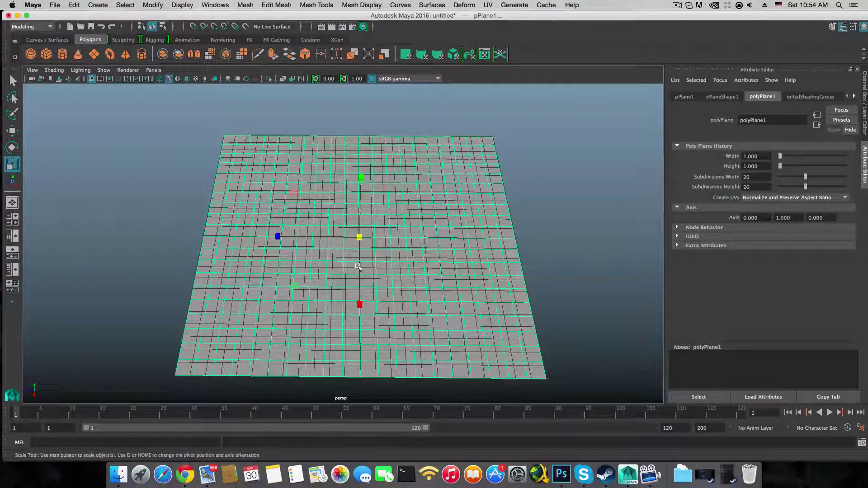
pyautogui.keyDown('alt'); pyautogui.moveTo(365, 272); pyautogui.dragTo(360, 212); pyautogui.keyUp('alt')
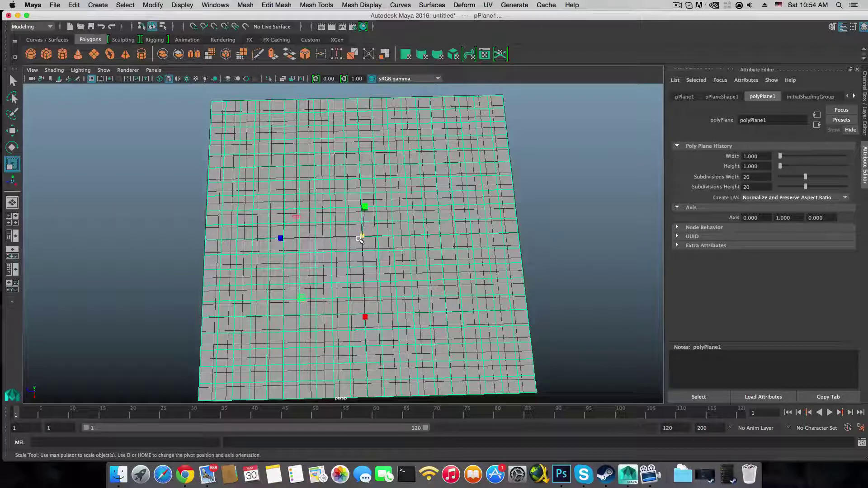
pyautogui.doubleClick(755, 177)
pyautogui.doubleClick(754, 187)
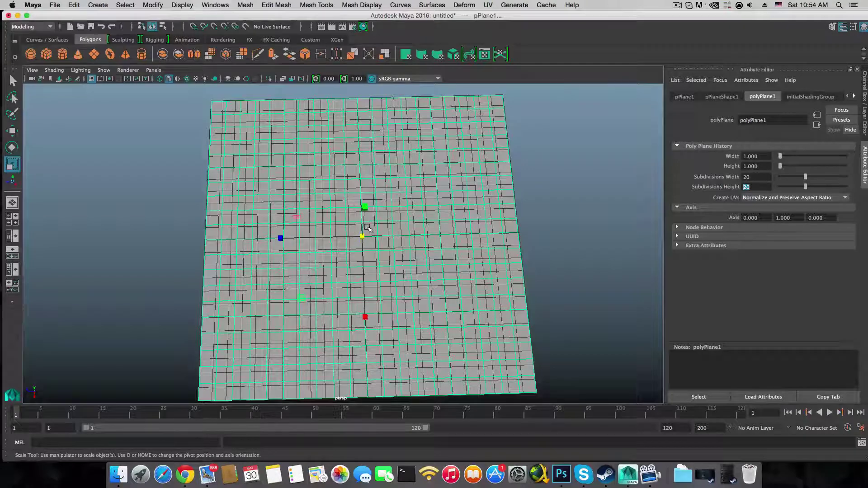
# - Show the macOS Keyboard Viewer and move it above the plane so the keys used are visible
pyautogui.click(778, 5)
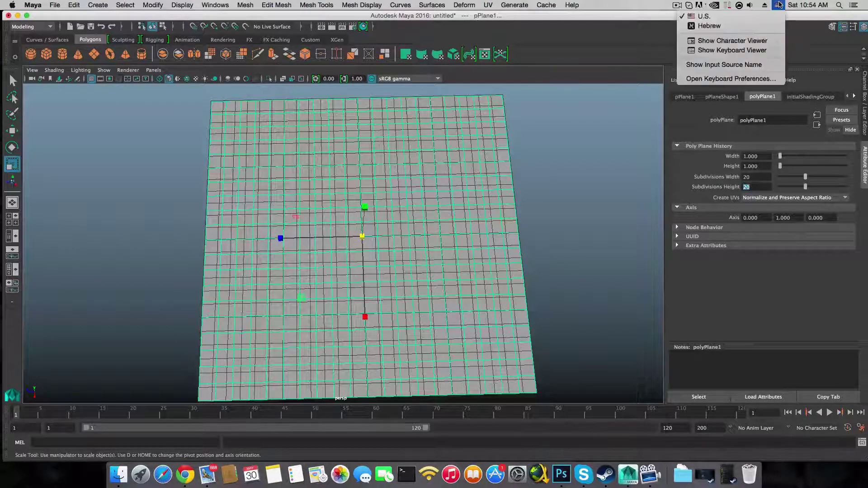
pyautogui.click(736, 55)
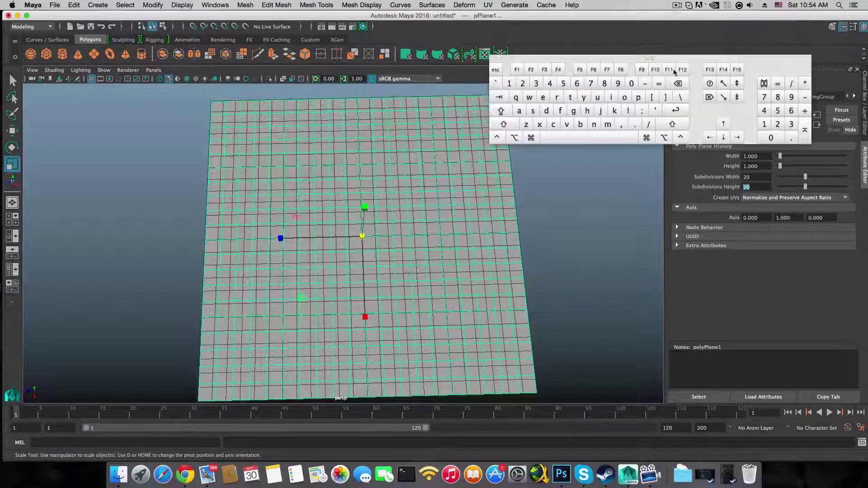
pyautogui.moveTo(646, 68); pyautogui.dragTo(625, 30)
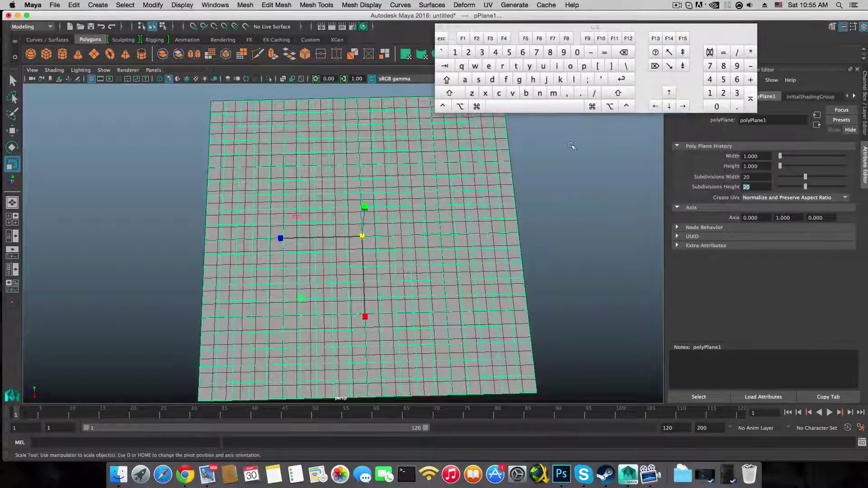
pyautogui.press('alt')
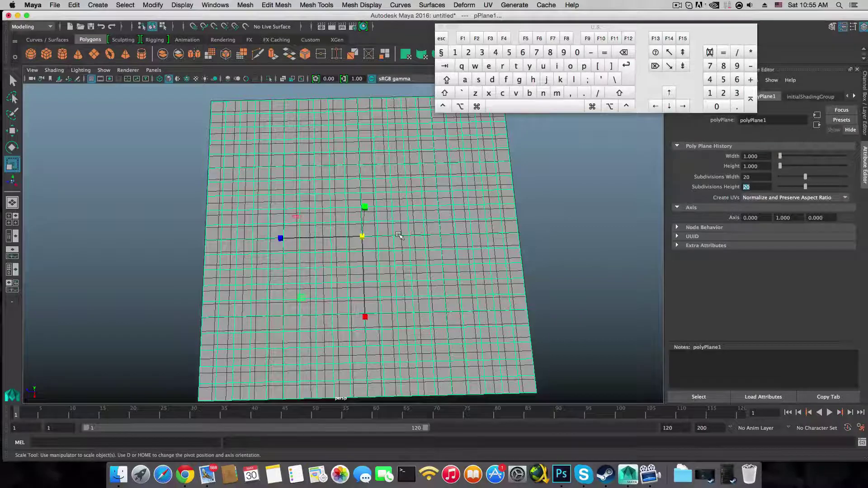
pyautogui.moveTo(393, 218); pyautogui.dragTo(395, 243, button='right')
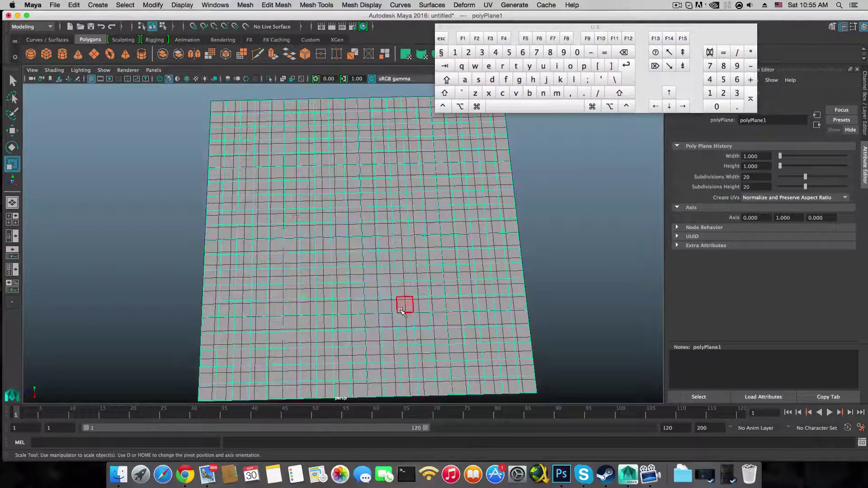
pyautogui.moveTo(366, 248); pyautogui.dragTo(373, 260)
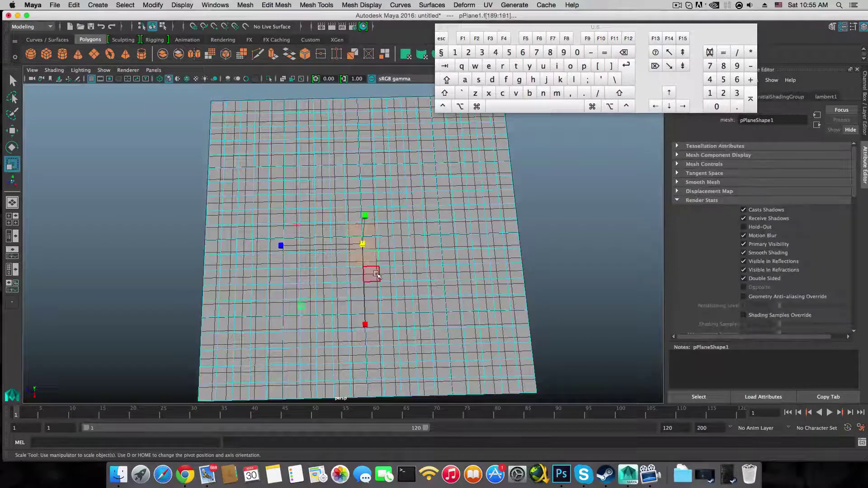
pyautogui.press('F8')
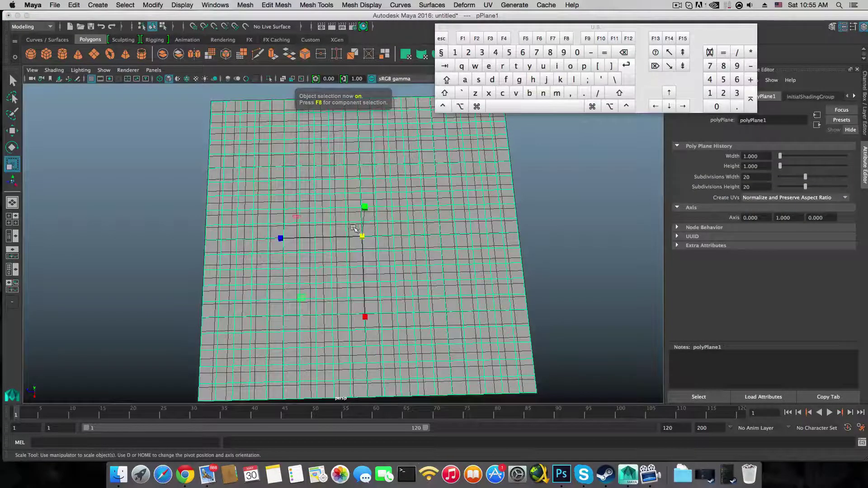
# - Select the four faces at the plane's centre and grow the selection repeatedly until it covers every face
pyautogui.moveTo(368, 218); pyautogui.dragTo(372, 244, button='right')
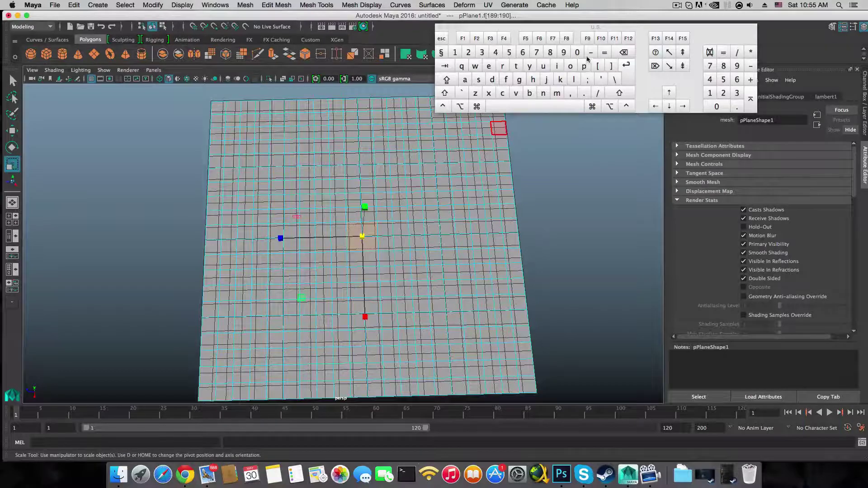
pyautogui.press('shift')
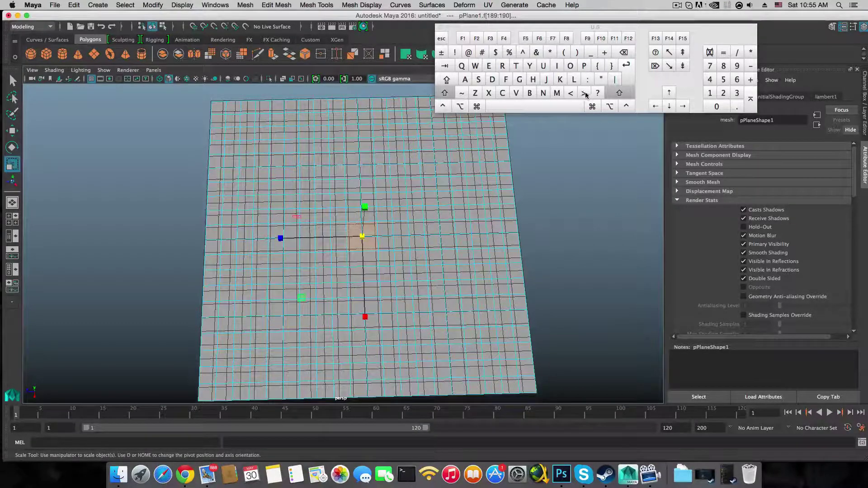
pyautogui.click(585, 94)
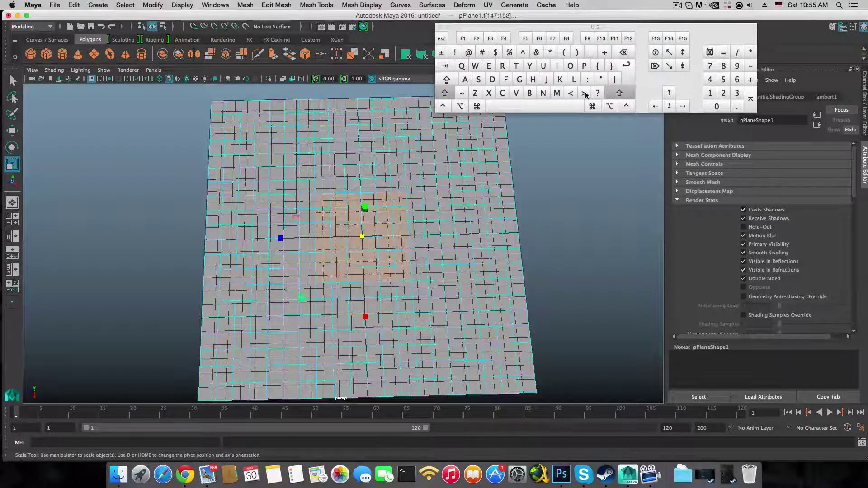
pyautogui.click(586, 94)
pyautogui.click(586, 94)
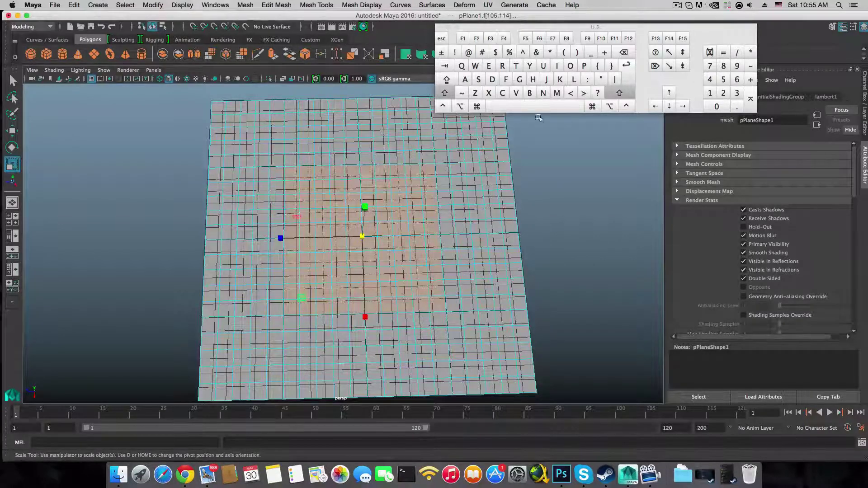
pyautogui.click(584, 94)
pyautogui.click(583, 94)
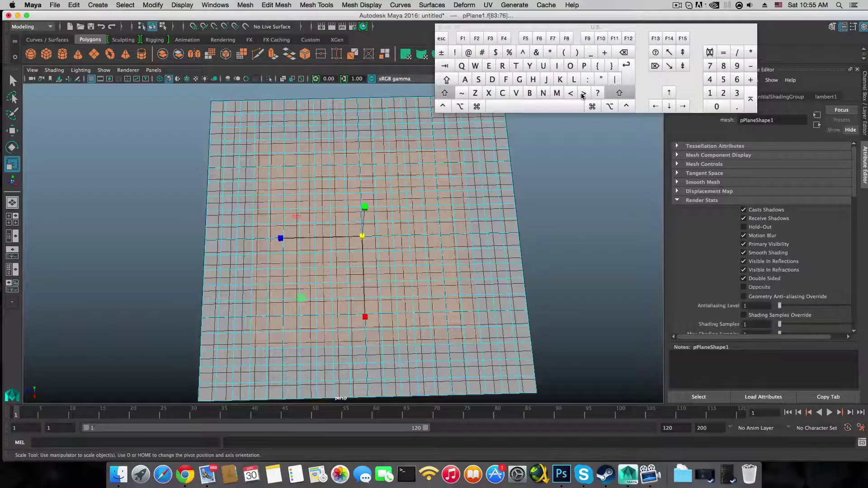
pyautogui.click(583, 94)
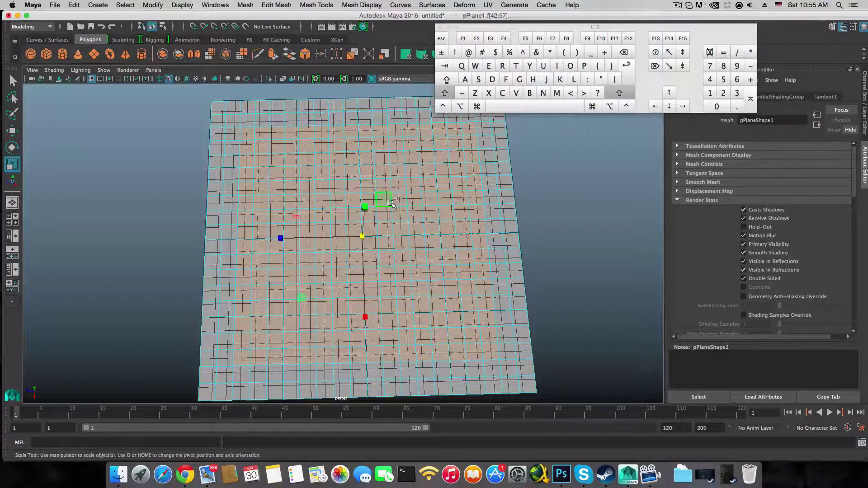
pyautogui.click(583, 94)
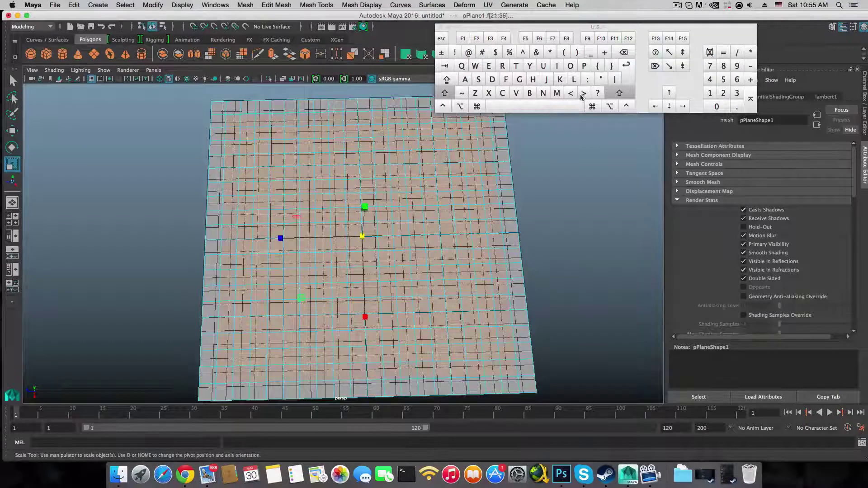
pyautogui.click(583, 94)
pyautogui.scroll(-2, 555, 240)
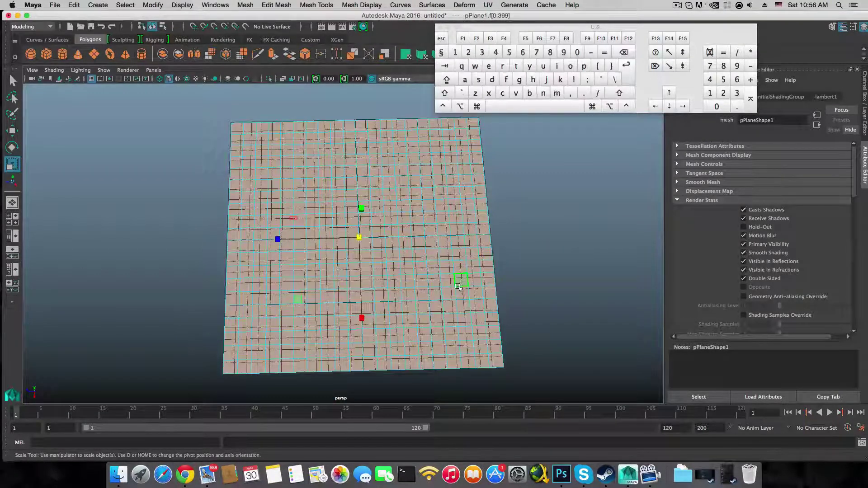
# - Shrink the face selection repeatedly until only the four faces at the plane's centre are selected
pyautogui.press('alt')
pyautogui.press('shift')
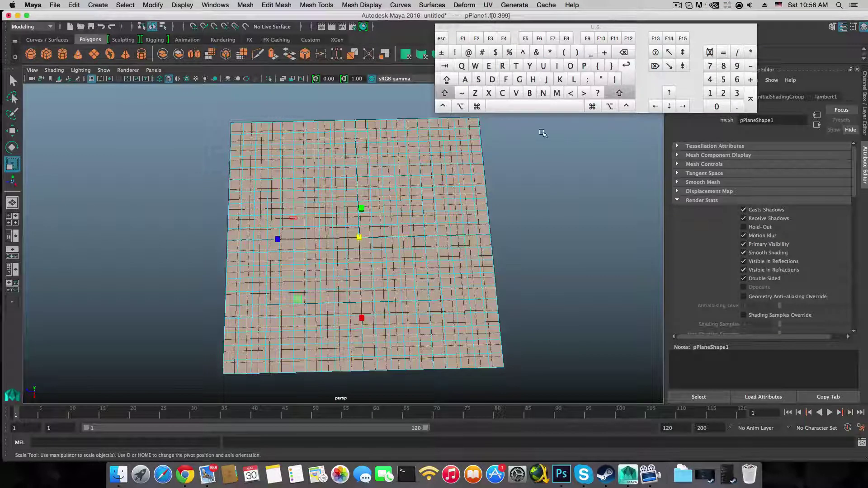
pyautogui.click(573, 93)
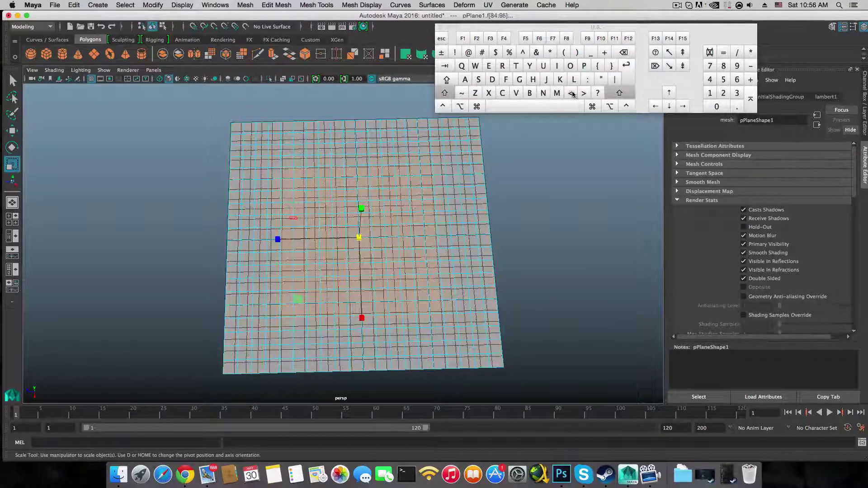
pyautogui.click(572, 94)
pyautogui.click(573, 94)
pyautogui.click(573, 93)
pyautogui.click(573, 94)
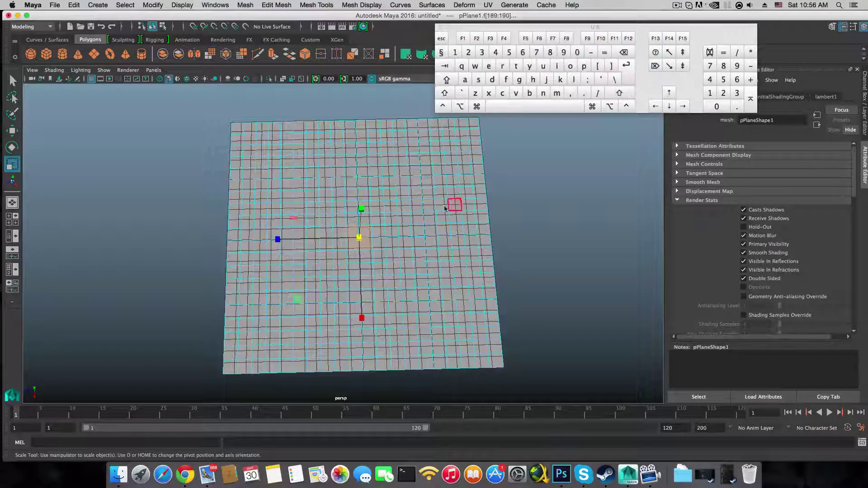
# - Select a single face beside the plane's centre and grow the selection into a large square block around it
pyautogui.click(365, 232)
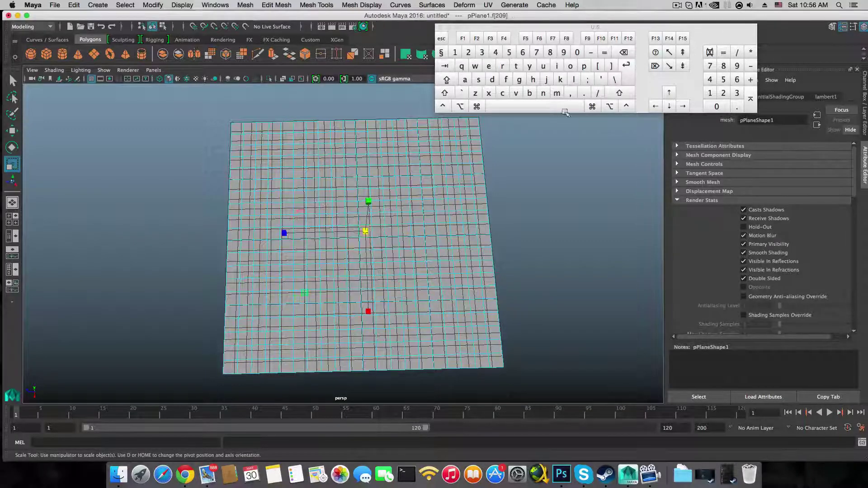
pyautogui.press('shift')
pyautogui.click(586, 93)
pyautogui.click(586, 94)
pyautogui.click(586, 94)
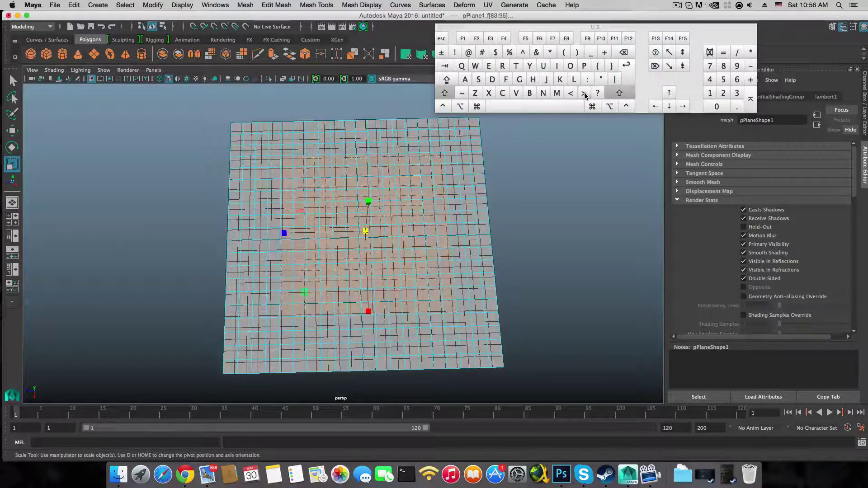
pyautogui.click(586, 94)
pyautogui.click(586, 94)
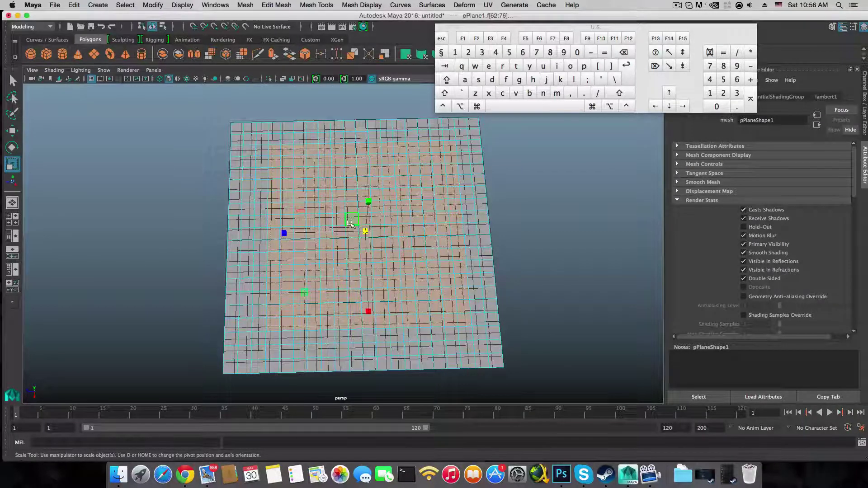
# - Return from face selection to object selection on the plane and close the Keyboard Viewer
pyautogui.click(379, 335)
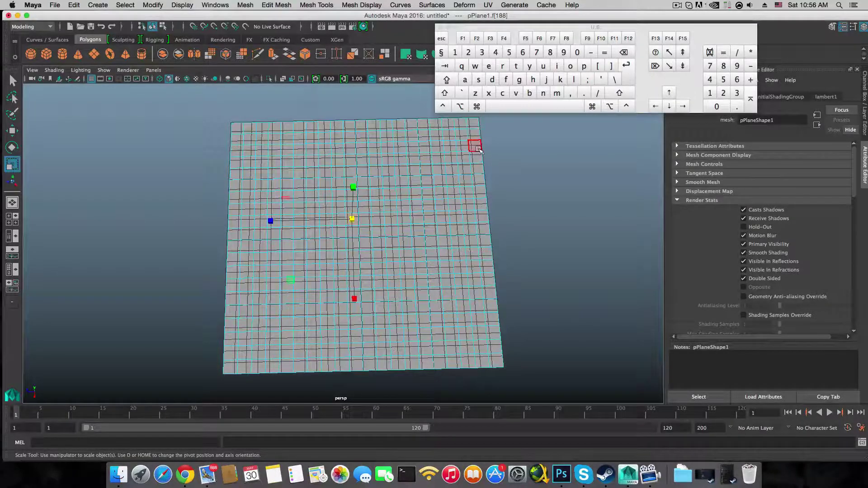
pyautogui.press('F8')
pyautogui.press('F8')
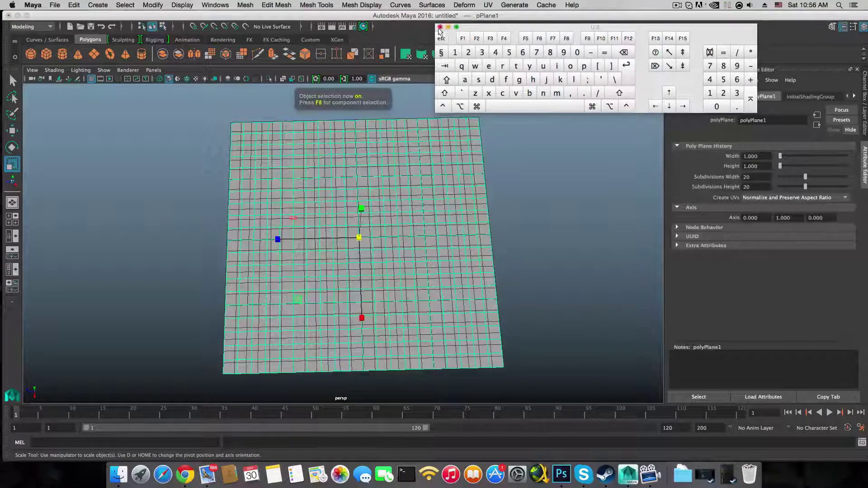
pyautogui.click(440, 27)
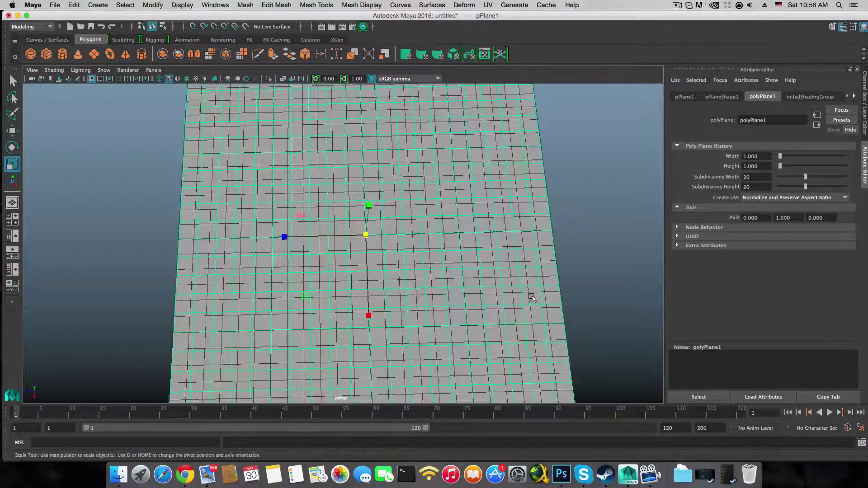
pyautogui.keyDown('alt'); pyautogui.moveTo(529, 297); pyautogui.dragTo(471, 257); pyautogui.keyUp('alt')
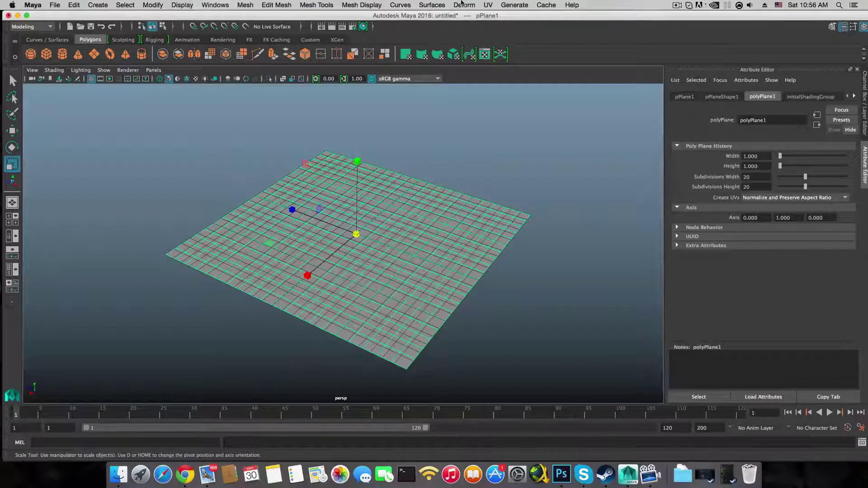
pyautogui.click(465, 5)
pyautogui.moveTo(455, 99)
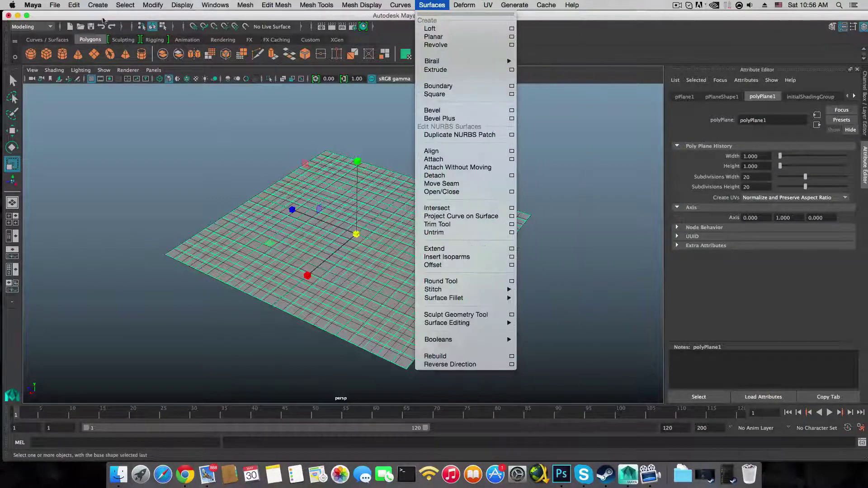
pyautogui.click(34, 30)
pyautogui.click(33, 29)
pyautogui.click(27, 36)
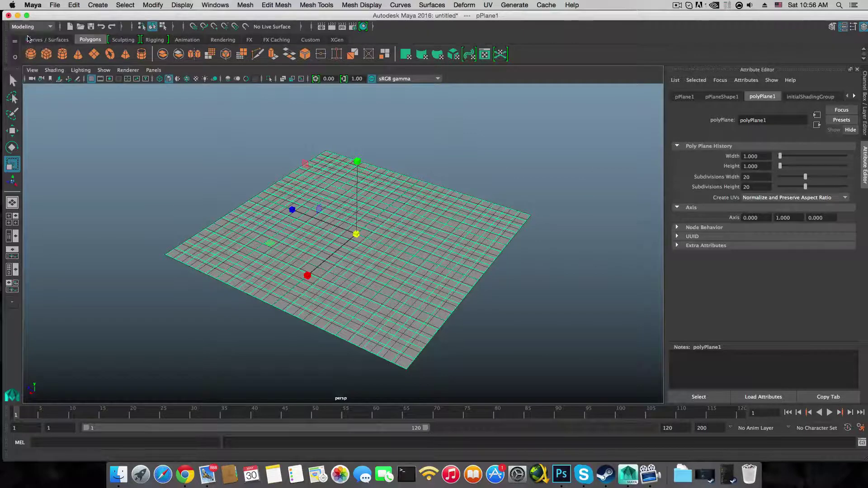
pyautogui.click(465, 5)
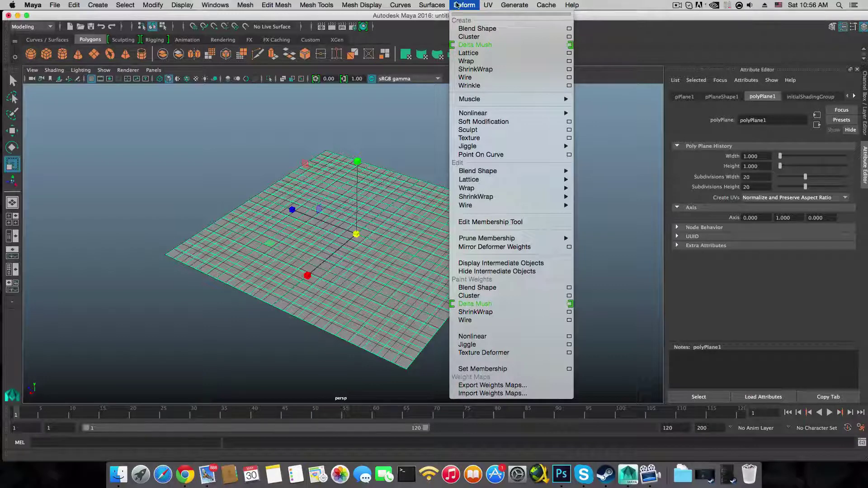
pyautogui.click(30, 27)
pyautogui.click(29, 27)
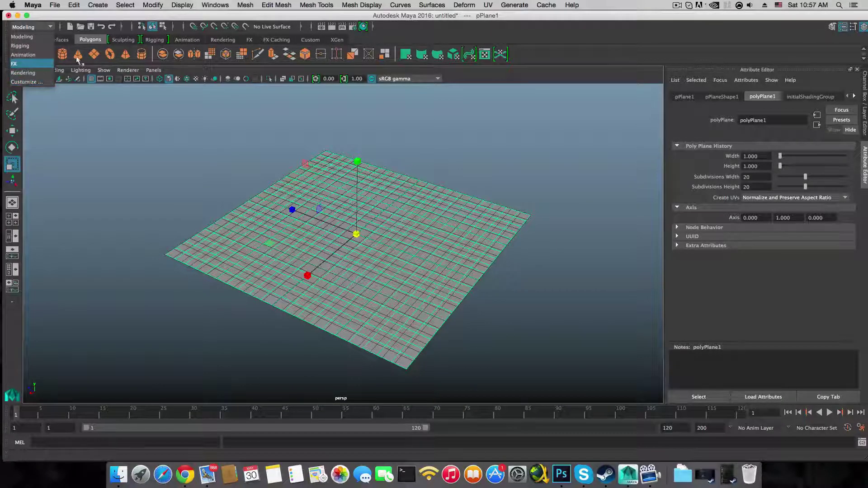
pyautogui.click(465, 5)
pyautogui.click(465, 5)
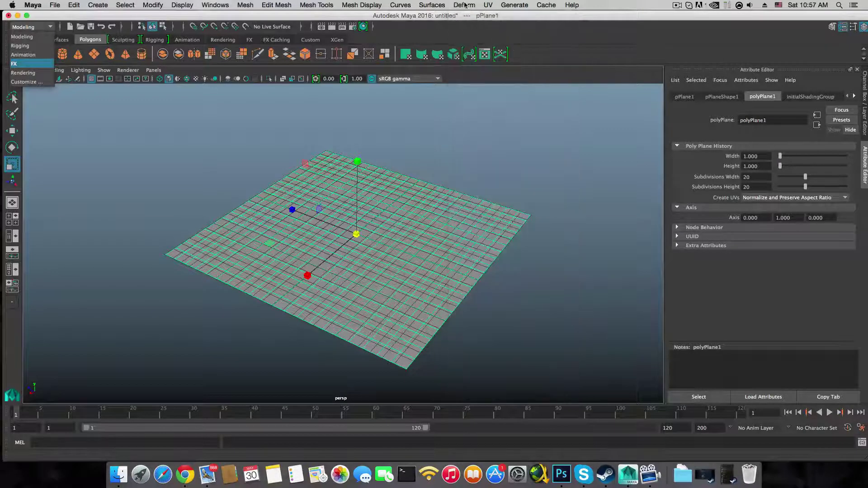
pyautogui.click(30, 28)
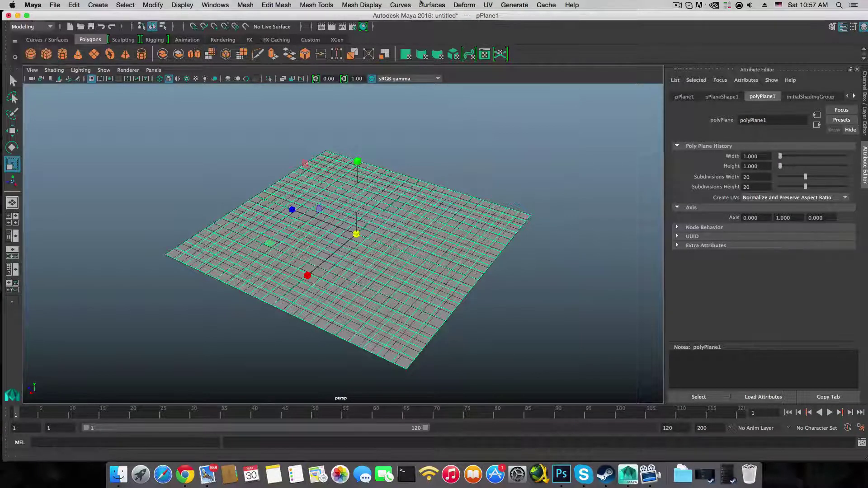
# - Add a Twist nonlinear deformer to the plane with default options: low bound -1, high bound 1, start and end angles 0
pyautogui.click(461, 5)
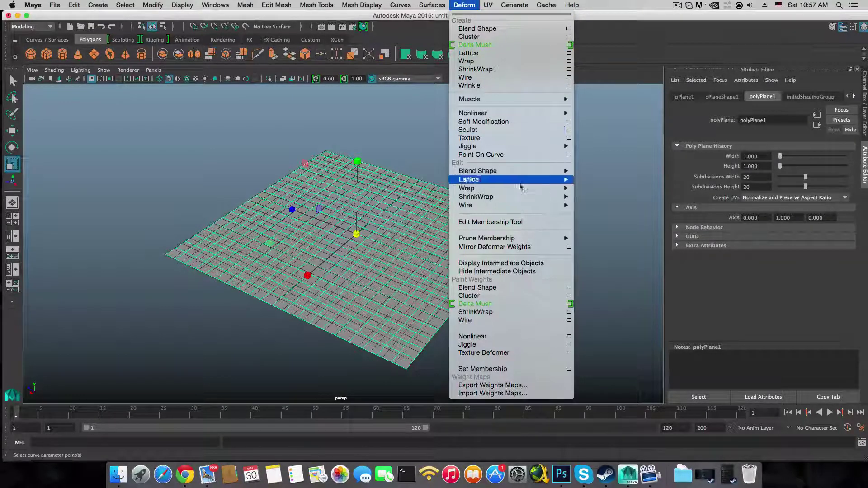
pyautogui.moveTo(524, 116)
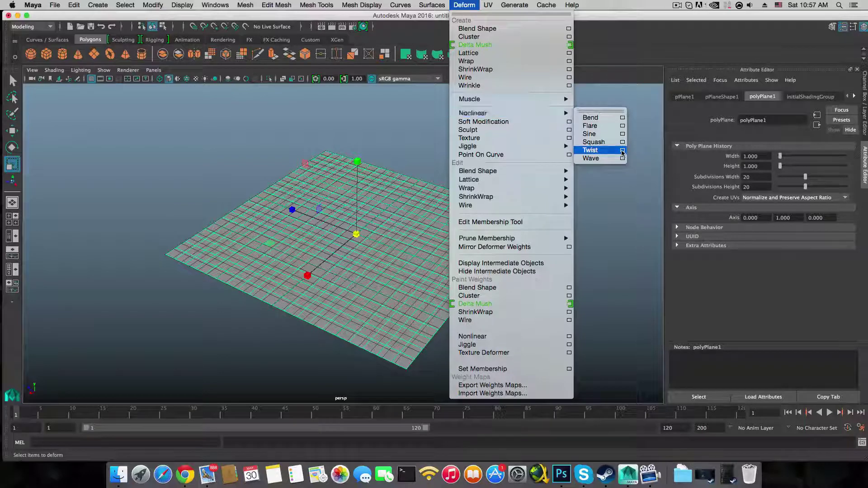
pyautogui.click(622, 150)
pyautogui.click(523, 129)
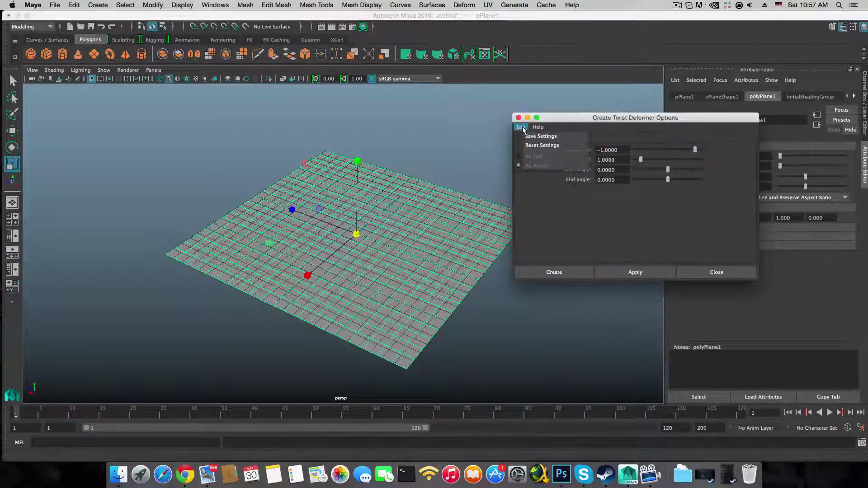
pyautogui.click(537, 149)
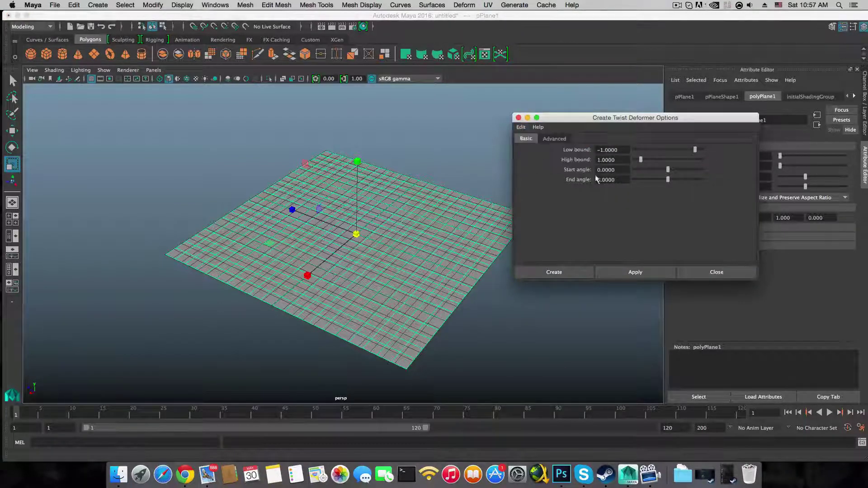
pyautogui.click(647, 274)
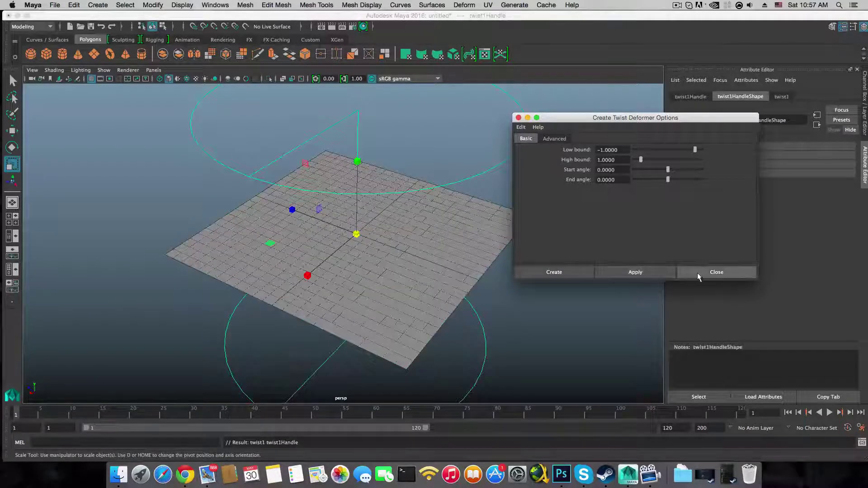
pyautogui.click(699, 273)
# - Rotate the twist deformer handle -90 degrees about X so that it lies along the plane
pyautogui.scroll(-4, 441, 223)
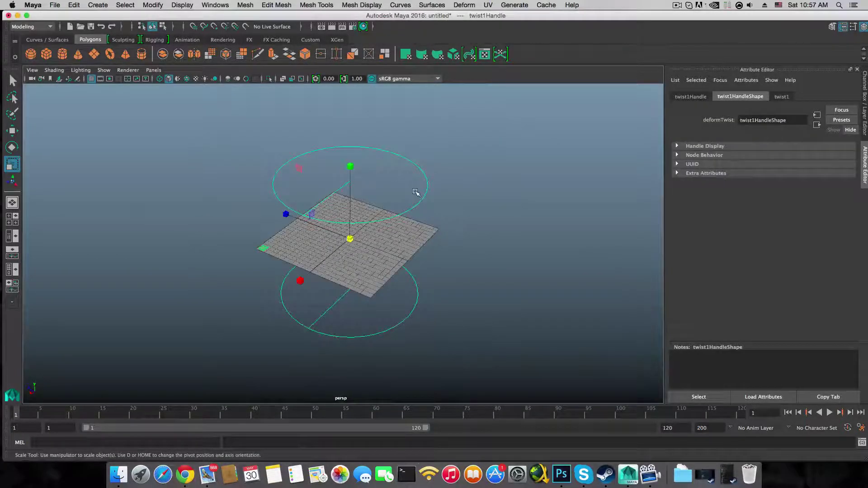
pyautogui.moveTo(416, 192)
pyautogui.keyDown('alt'); pyautogui.mouseDown()
pyautogui.moveTo(483, 161)
pyautogui.moveTo(448, 199)
pyautogui.moveTo(430, 190)
pyautogui.moveTo(458, 181)
pyautogui.moveTo(380, 170)
pyautogui.moveTo(374, 194)
pyautogui.moveTo(420, 193)
pyautogui.mouseUp(); pyautogui.keyUp('alt')
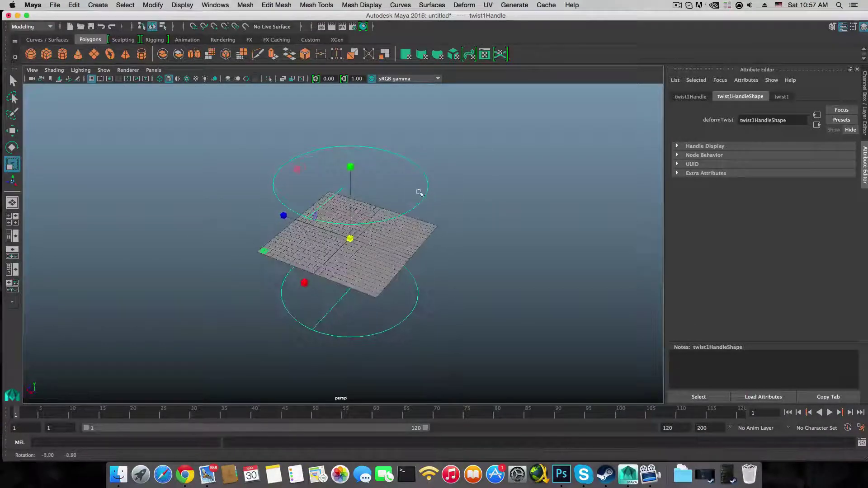
pyautogui.scroll(3, 386, 233)
pyautogui.scroll(-1, 387, 232)
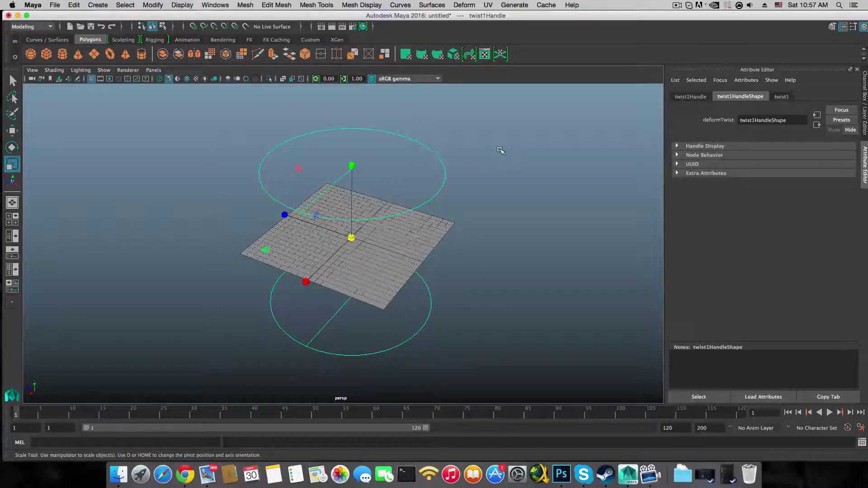
pyautogui.moveTo(354, 195)
pyautogui.keyDown('alt'); pyautogui.mouseDown()
pyautogui.moveTo(321, 180)
pyautogui.moveTo(324, 209)
pyautogui.moveTo(357, 246)
pyautogui.moveTo(398, 190)
pyautogui.moveTo(354, 175)
pyautogui.moveTo(344, 185)
pyautogui.mouseUp(); pyautogui.keyUp('alt')
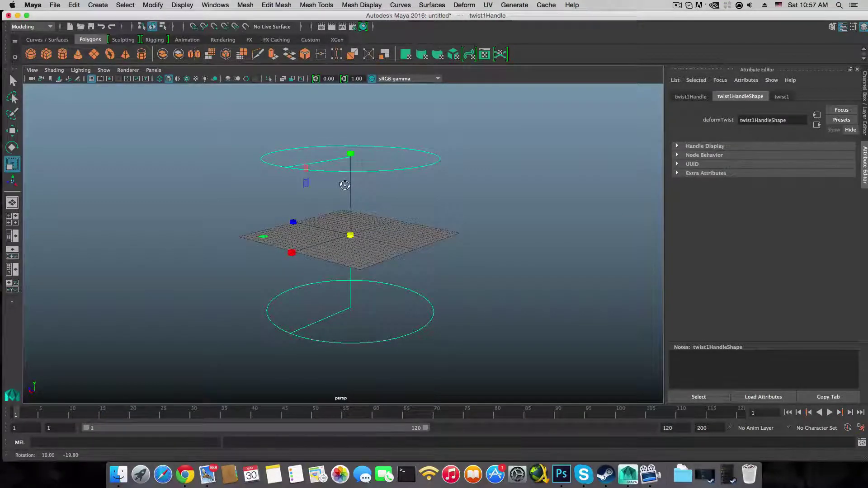
pyautogui.keyDown('alt'); pyautogui.moveTo(344, 185); pyautogui.dragTo(328, 191); pyautogui.keyUp('alt')
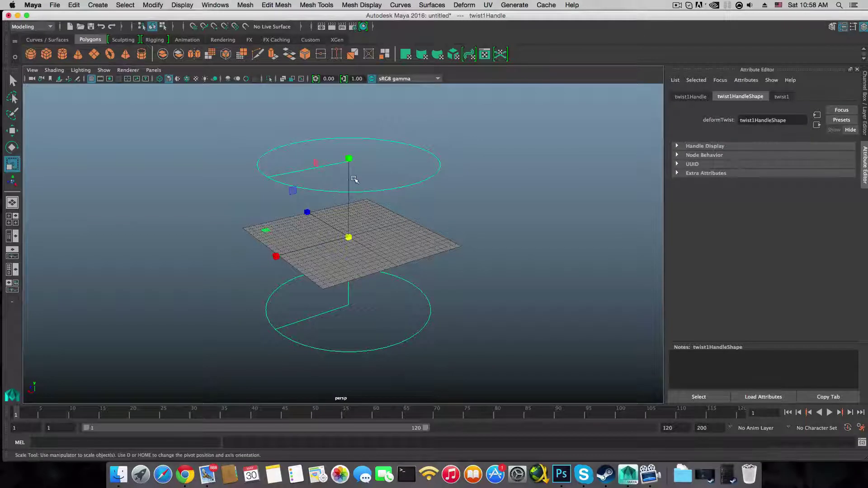
pyautogui.press('e')
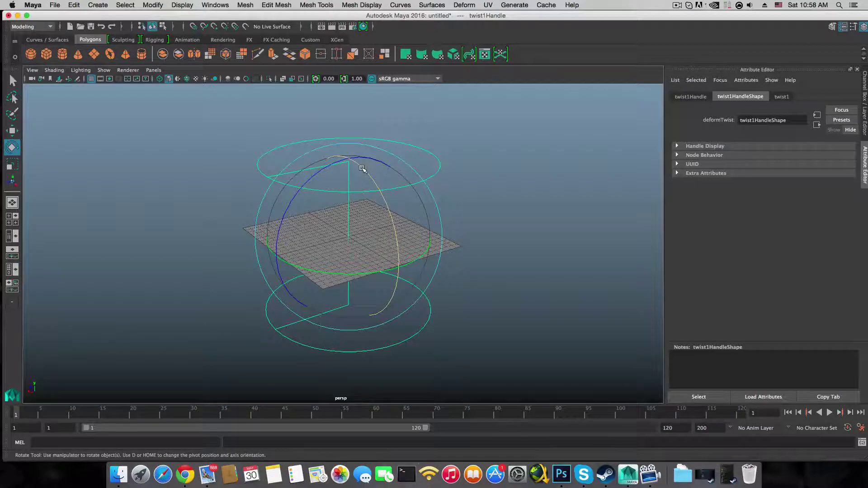
pyautogui.moveTo(362, 169); pyautogui.dragTo(386, 222)
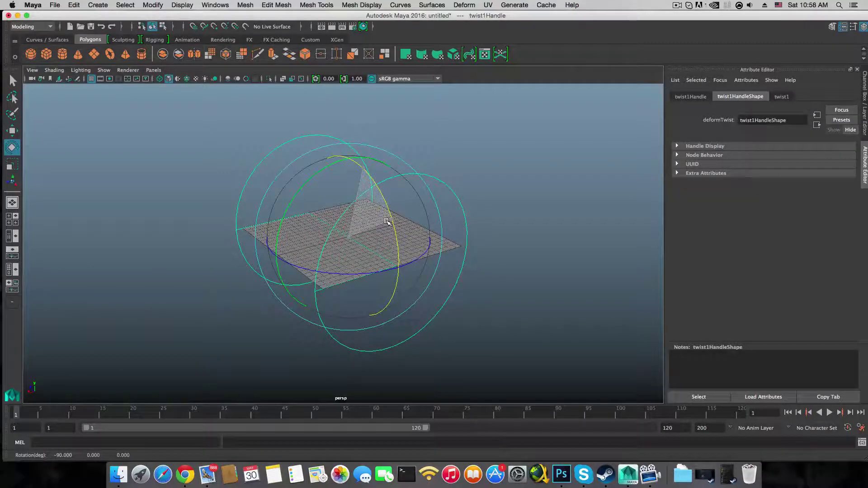
pyautogui.moveTo(386, 222); pyautogui.dragTo(387, 221)
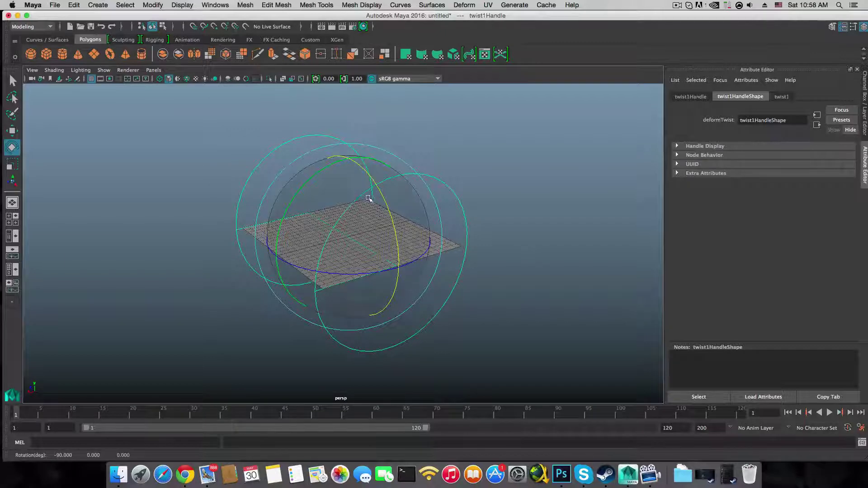
# - Widen the twist deformer's range to a low bound of -1.586 and a high bound of 1.586
pyautogui.moveTo(380, 227)
pyautogui.keyDown('alt'); pyautogui.mouseDown()
pyautogui.moveTo(439, 215)
pyautogui.moveTo(427, 238)
pyautogui.moveTo(438, 232)
pyautogui.moveTo(391, 225)
pyautogui.mouseUp(); pyautogui.keyUp('alt')
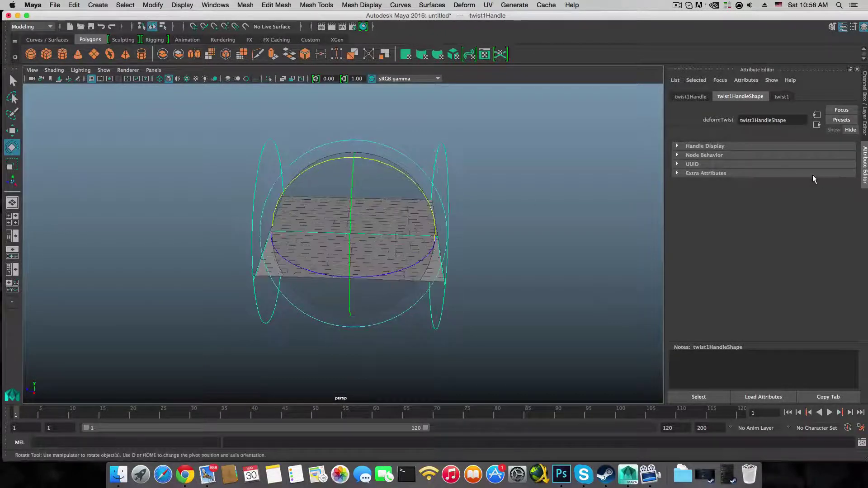
pyautogui.click(783, 97)
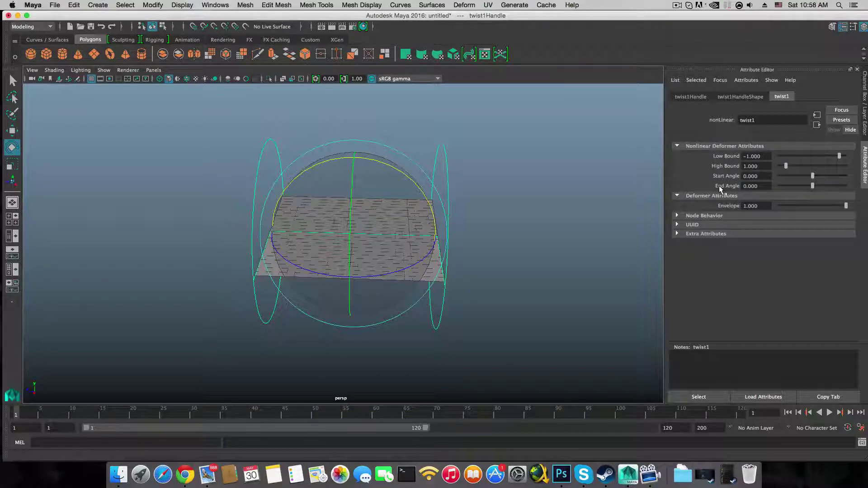
pyautogui.moveTo(523, 176)
pyautogui.keyDown('alt'); pyautogui.mouseDown()
pyautogui.moveTo(498, 176)
pyautogui.moveTo(527, 183)
pyautogui.mouseUp(); pyautogui.keyUp('alt')
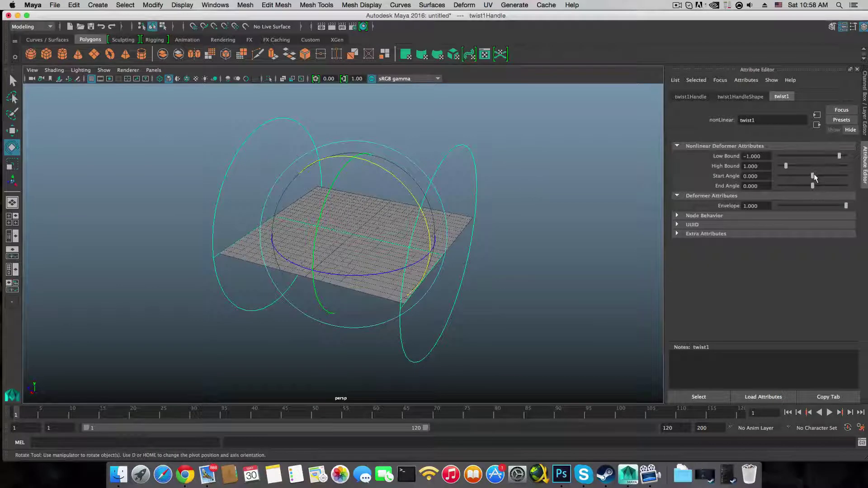
pyautogui.moveTo(838, 156); pyautogui.dragTo(790, 165)
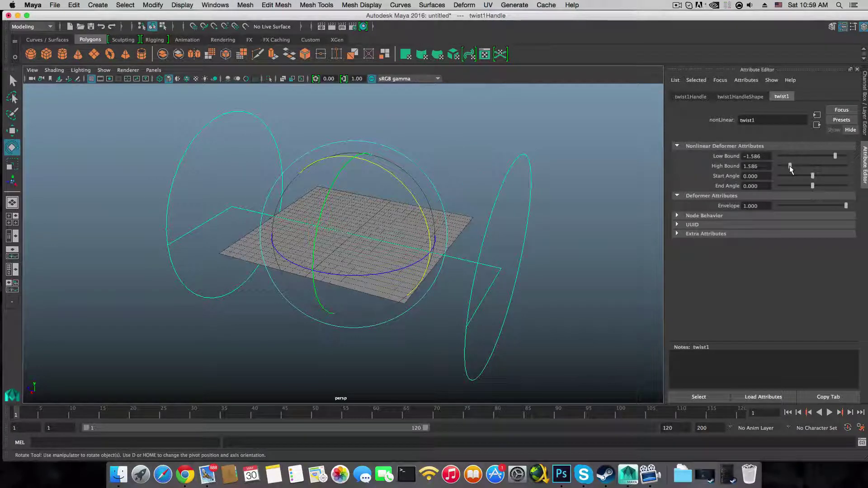
# - Twist the plane in opposite directions with a start angle of about 195.6 and an end angle of about -160
pyautogui.keyDown('alt'); pyautogui.moveTo(519, 183); pyautogui.dragTo(529, 178); pyautogui.keyUp('alt')
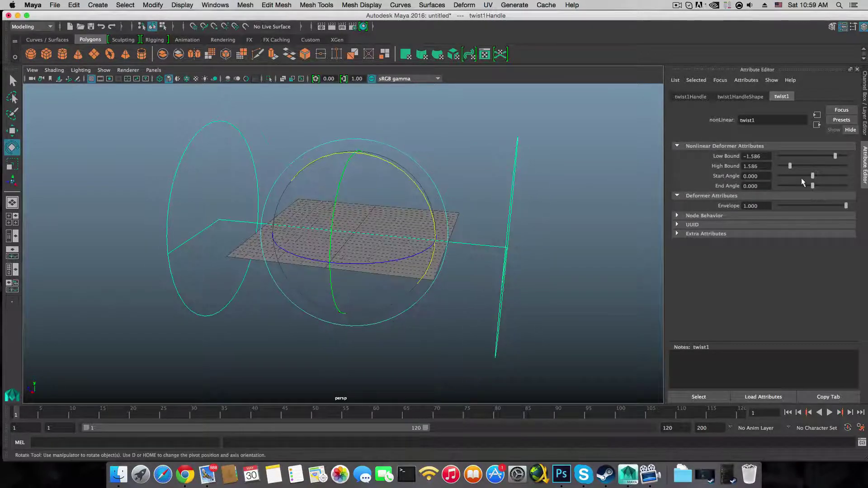
pyautogui.moveTo(812, 179); pyautogui.dragTo(807, 183)
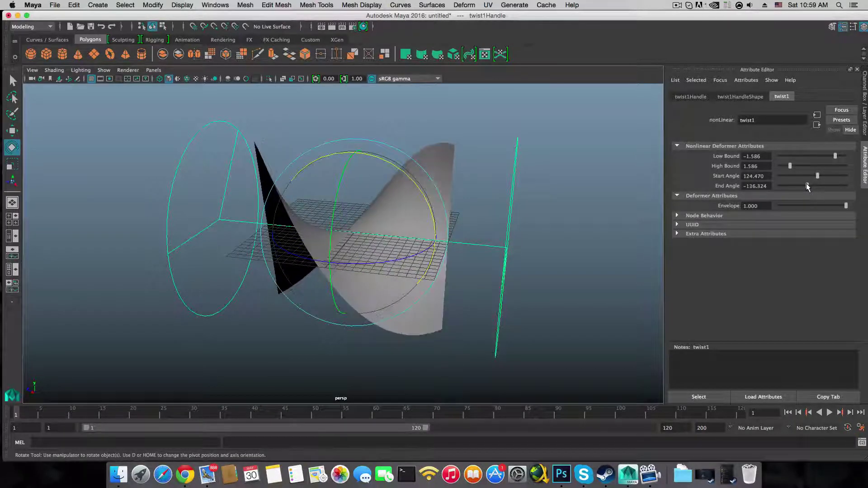
pyautogui.keyDown('alt'); pyautogui.moveTo(547, 215); pyautogui.dragTo(549, 247); pyautogui.keyUp('alt')
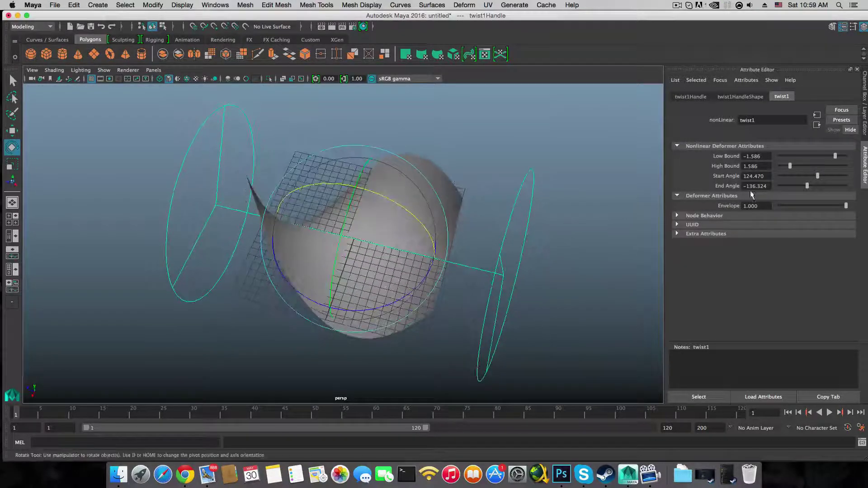
pyautogui.moveTo(807, 186); pyautogui.dragTo(819, 173)
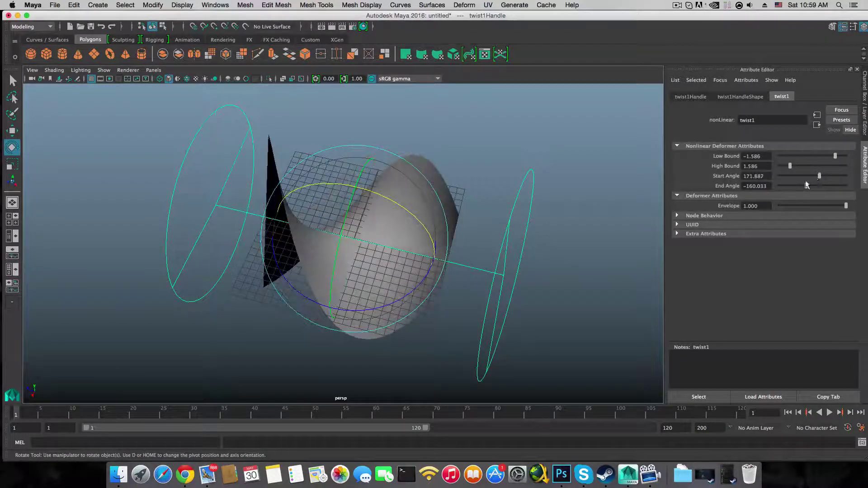
pyautogui.keyDown('alt'); pyautogui.moveTo(407, 181); pyautogui.dragTo(378, 187); pyautogui.keyUp('alt')
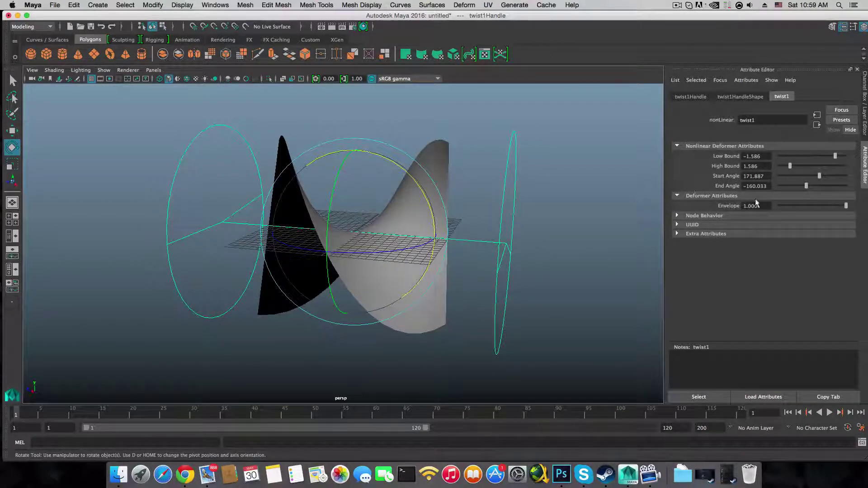
pyautogui.moveTo(818, 181); pyautogui.dragTo(821, 181)
# - Inspect the twisted surface from several angles and strengthen the twist to an end angle of about -302.3
pyautogui.moveTo(511, 225)
pyautogui.keyDown('alt'); pyautogui.mouseDown()
pyautogui.moveTo(561, 227)
pyautogui.moveTo(501, 219)
pyautogui.moveTo(513, 232)
pyautogui.moveTo(520, 215)
pyautogui.mouseUp(); pyautogui.keyUp('alt')
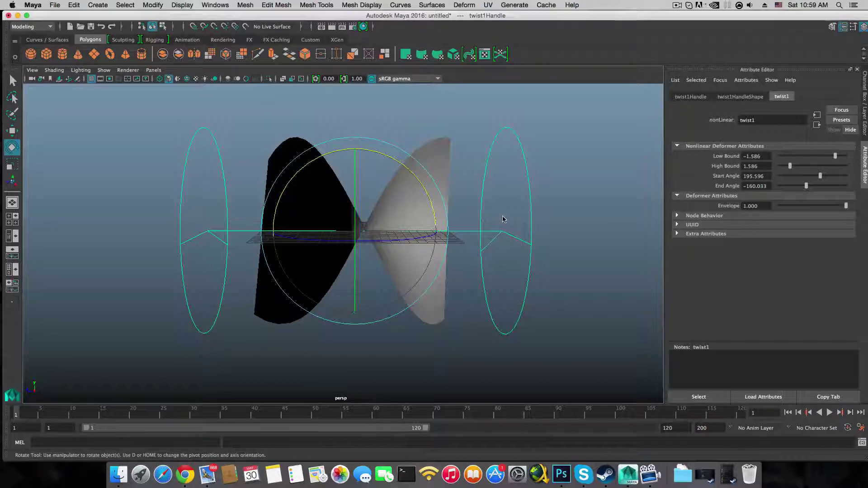
pyautogui.keyDown('alt'); pyautogui.moveTo(504, 220); pyautogui.dragTo(432, 222); pyautogui.keyUp('alt')
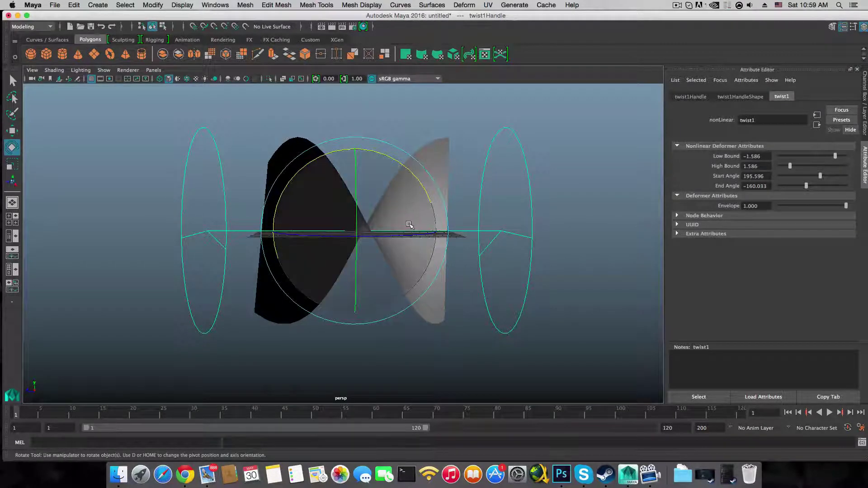
pyautogui.keyDown('alt'); pyautogui.moveTo(411, 218); pyautogui.dragTo(397, 197); pyautogui.keyUp('alt')
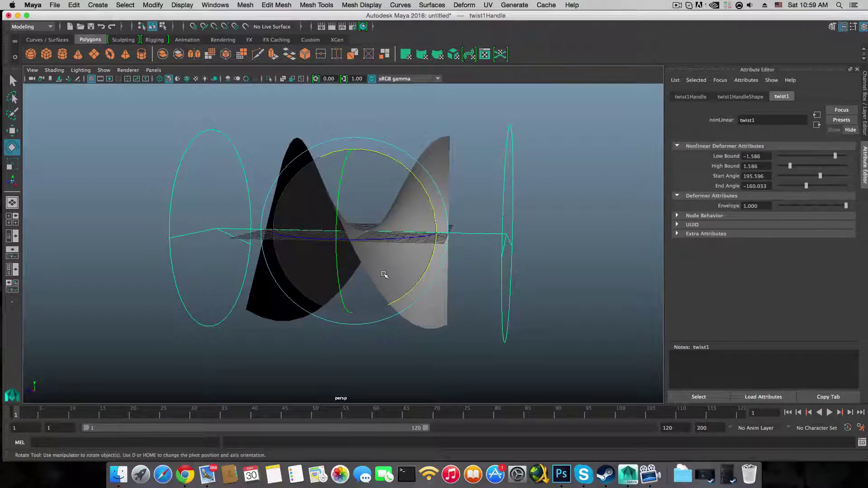
pyautogui.keyDown('alt'); pyautogui.moveTo(384, 272); pyautogui.dragTo(397, 258); pyautogui.keyUp('alt')
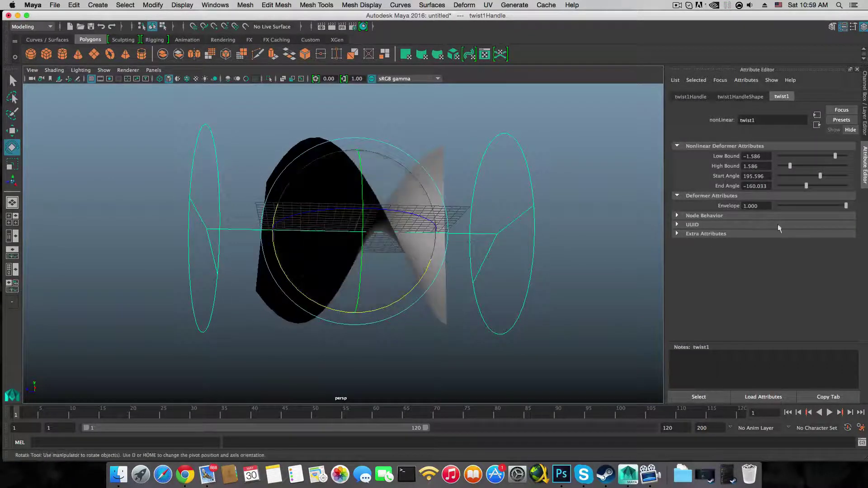
pyautogui.moveTo(808, 188); pyautogui.dragTo(802, 189)
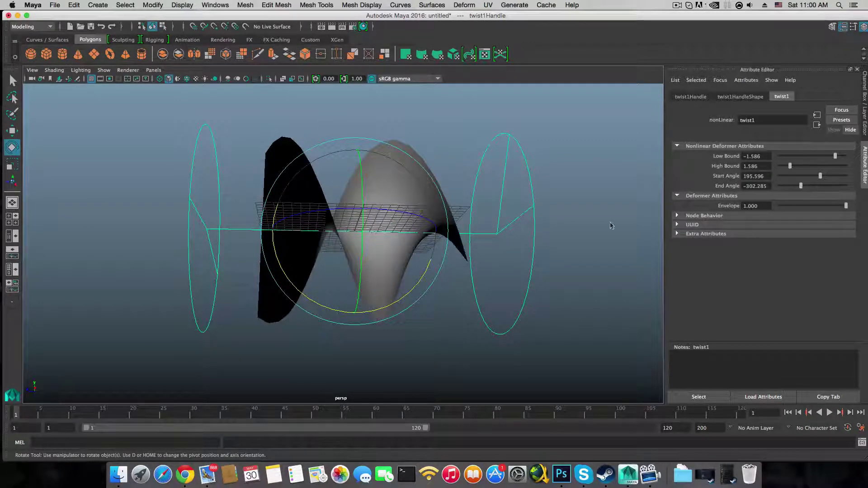
pyautogui.keyDown('alt'); pyautogui.moveTo(420, 244); pyautogui.dragTo(410, 285); pyautogui.keyUp('alt')
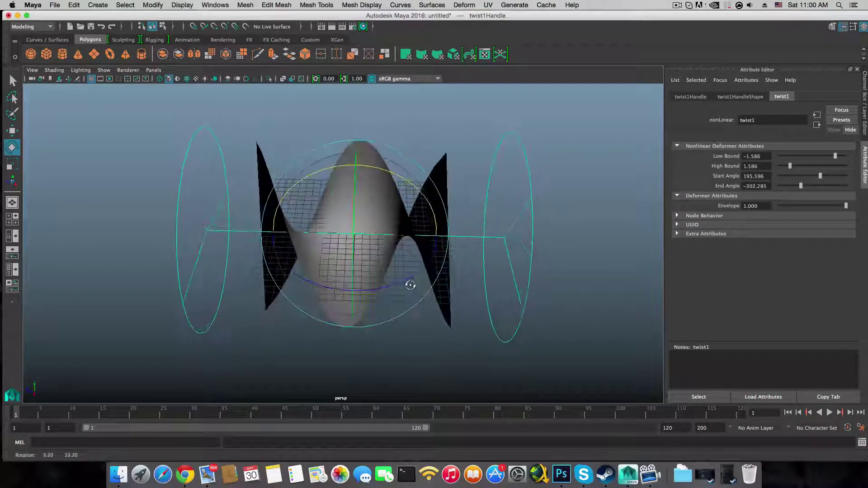
# - Undo the last end angle change and retune the twist to low bound -1.862, high bound 2.828, start angle 219.305 and end angle -231.159
pyautogui.press('z')
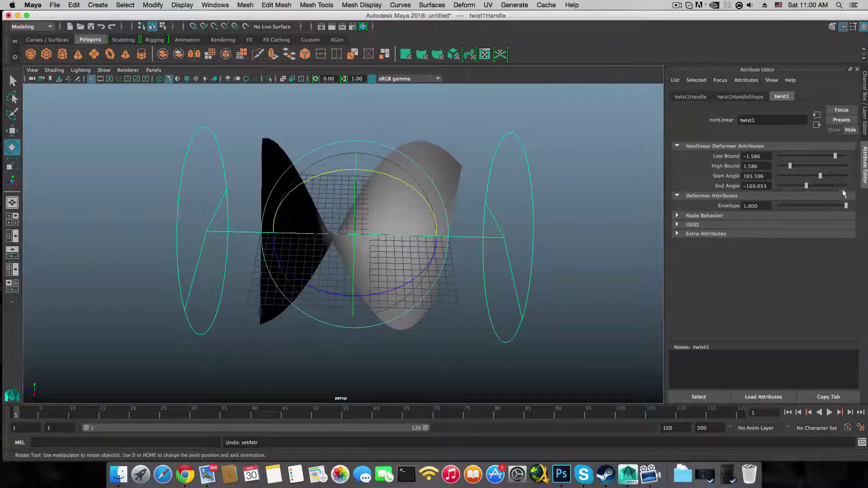
pyautogui.moveTo(835, 154); pyautogui.dragTo(826, 176)
pyautogui.keyDown('alt'); pyautogui.moveTo(591, 225); pyautogui.dragTo(547, 206); pyautogui.keyUp('alt')
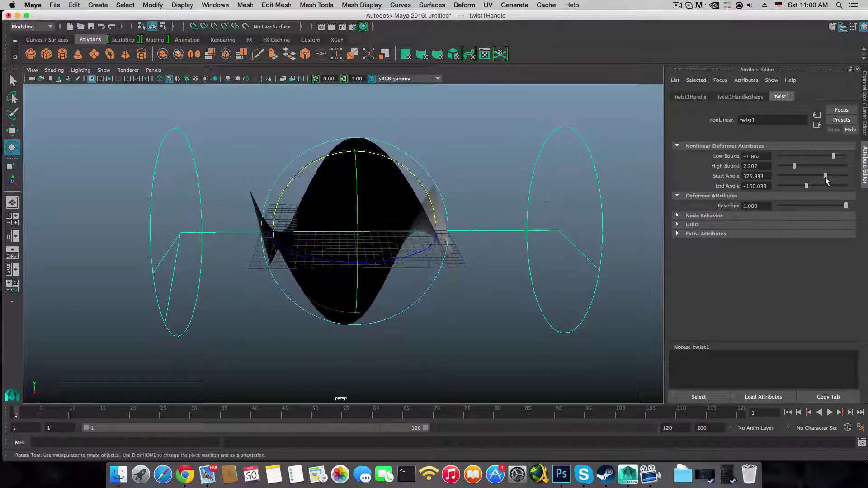
pyautogui.moveTo(826, 179); pyautogui.dragTo(802, 185)
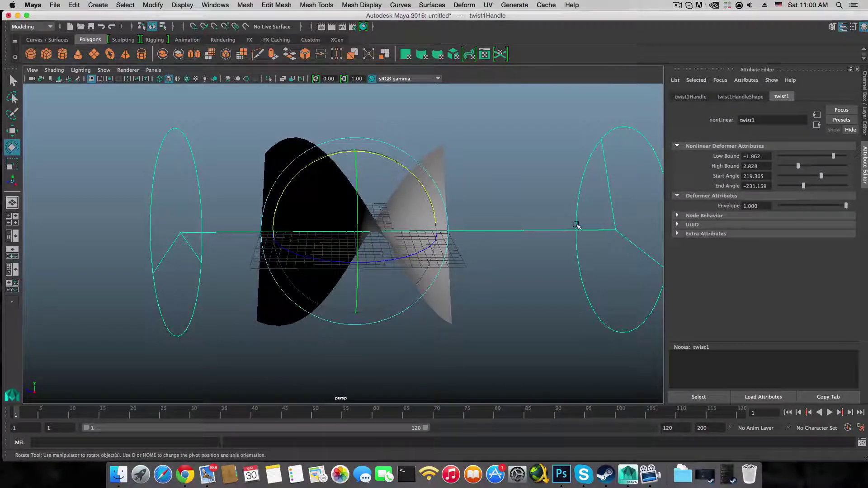
pyautogui.moveTo(578, 227)
pyautogui.keyDown('alt'); pyautogui.mouseDown()
pyautogui.moveTo(516, 229)
pyautogui.moveTo(575, 233)
pyautogui.mouseUp(); pyautogui.keyUp('alt')
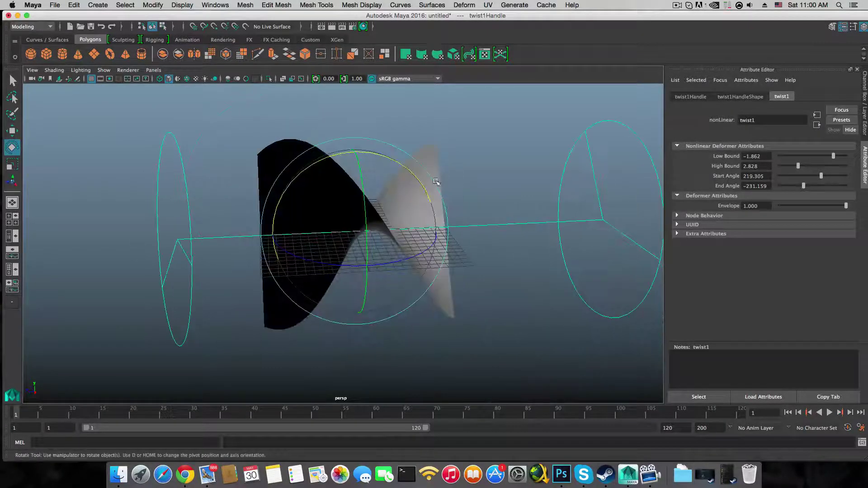
# - Select the twisted plane and delete its history to bake in the twist deformation
pyautogui.moveTo(409, 126); pyautogui.dragTo(468, 159)
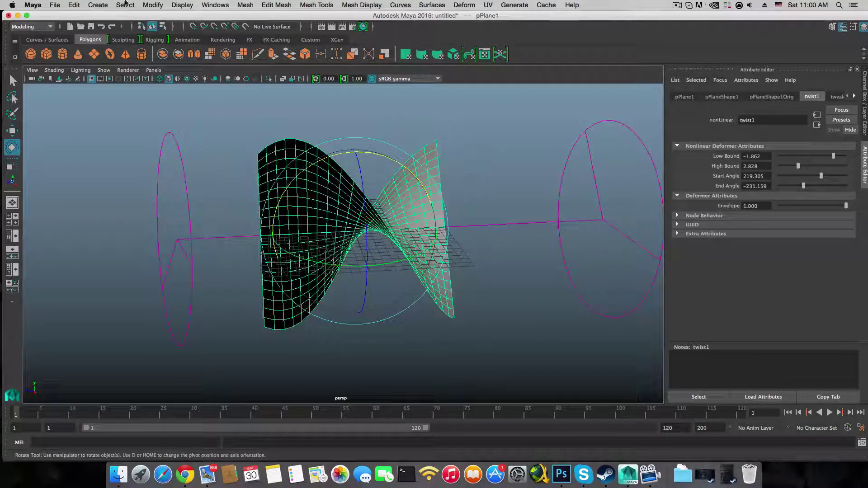
pyautogui.click(74, 5)
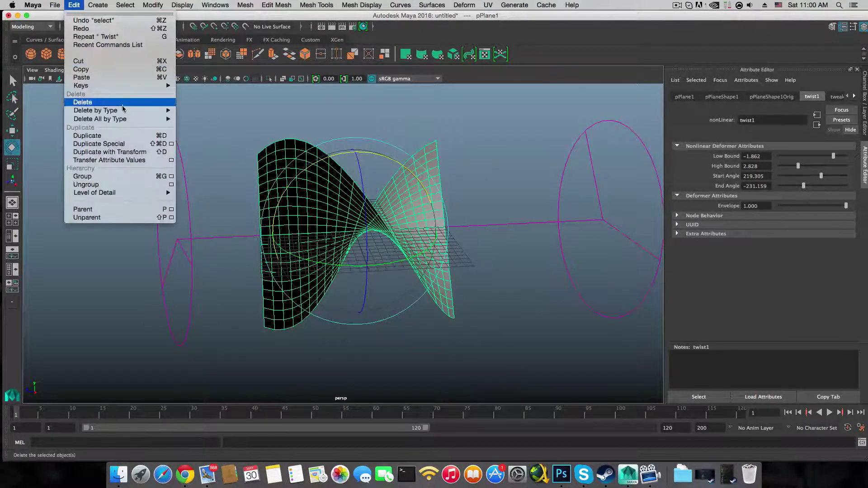
pyautogui.moveTo(126, 111)
pyautogui.click(197, 116)
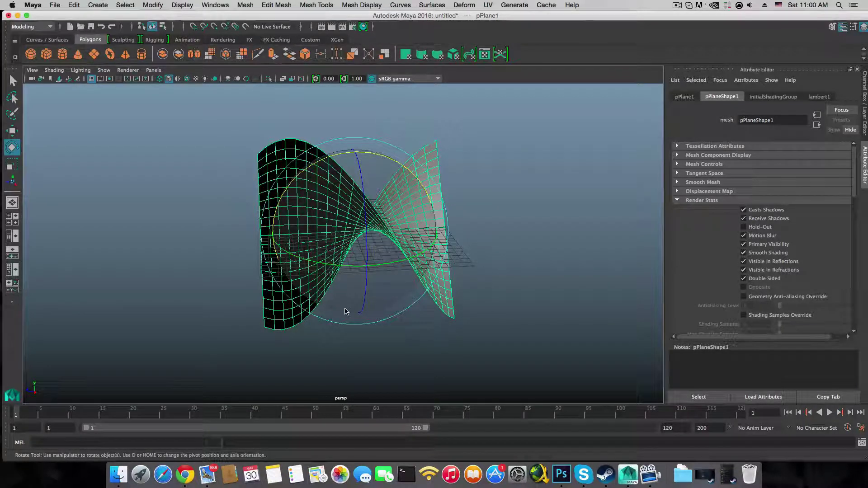
pyautogui.press('F8')
pyautogui.press('F8')
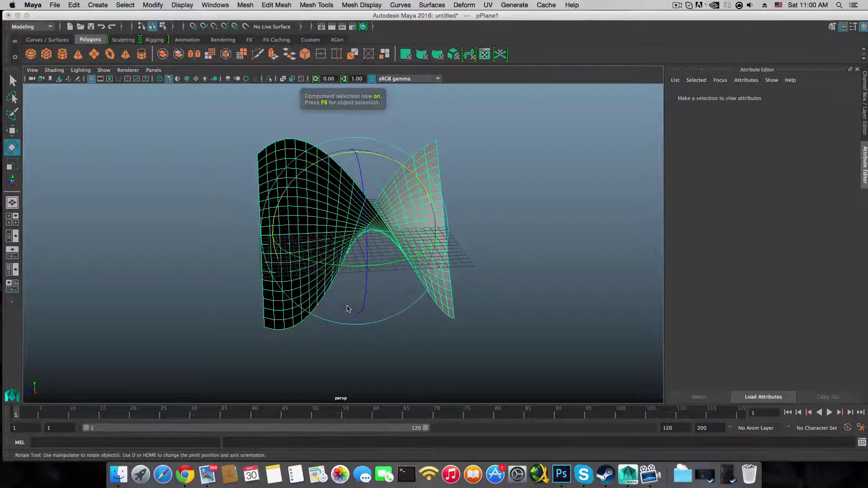
pyautogui.click(466, 6)
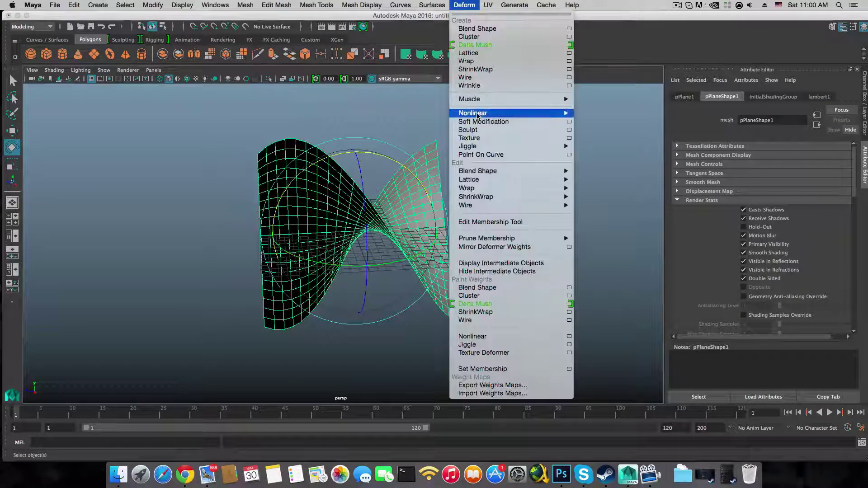
pyautogui.moveTo(503, 112)
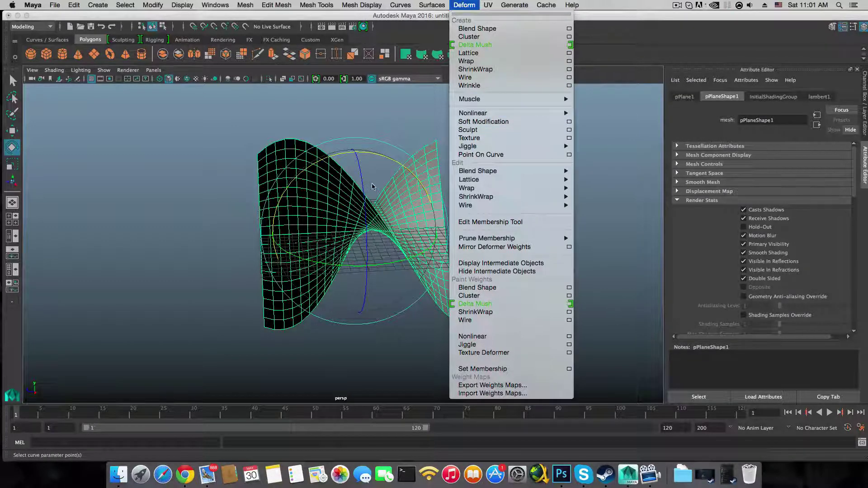
pyautogui.click(469, 4)
pyautogui.keyDown('alt'); pyautogui.moveTo(456, 202); pyautogui.dragTo(391, 231); pyautogui.keyUp('alt')
pyautogui.moveTo(365, 279); pyautogui.dragTo(390, 312)
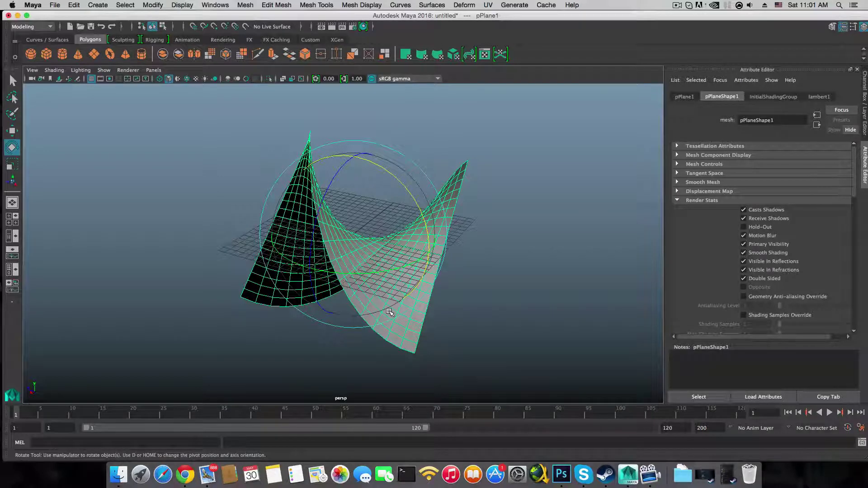
pyautogui.keyDown('alt'); pyautogui.moveTo(390, 312); pyautogui.dragTo(428, 267); pyautogui.keyUp('alt')
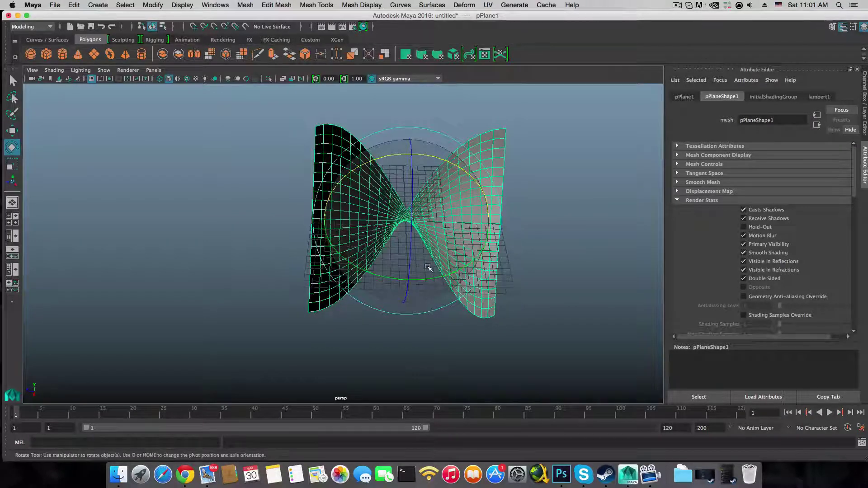
pyautogui.moveTo(457, 237)
pyautogui.keyDown('alt'); pyautogui.mouseDown()
pyautogui.moveTo(435, 225)
pyautogui.moveTo(441, 228)
pyautogui.mouseUp(); pyautogui.keyUp('alt')
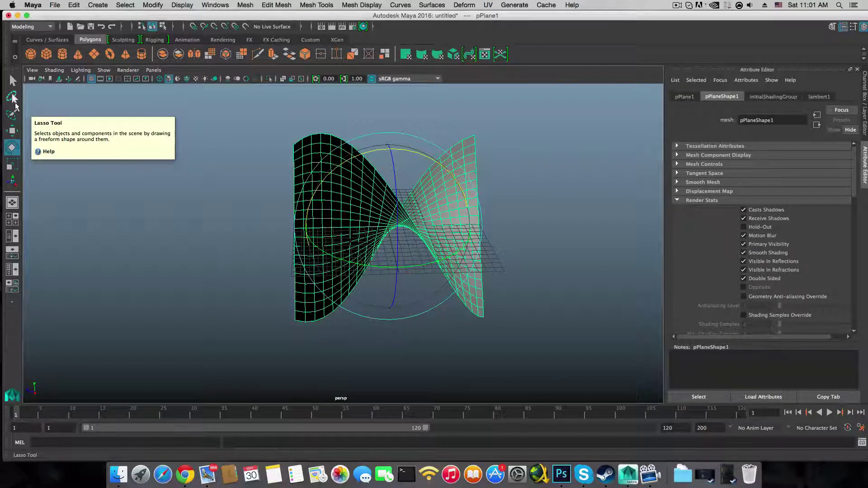
pyautogui.click(29, 27)
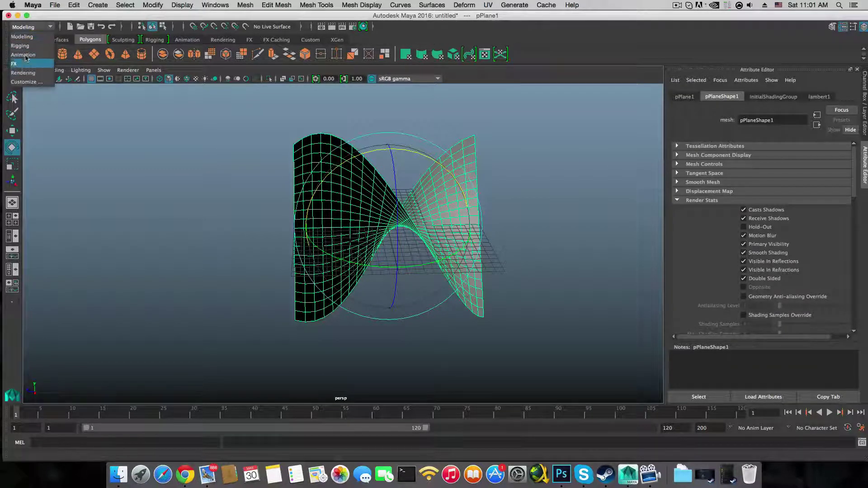
pyautogui.click(22, 36)
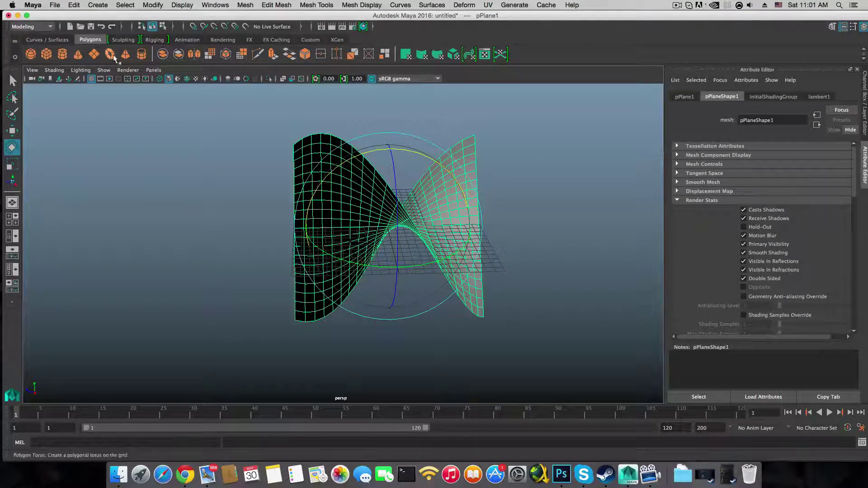
# - Activate the Grab sculpting tool on the twisted plane and enlarge its brush
pyautogui.click(118, 40)
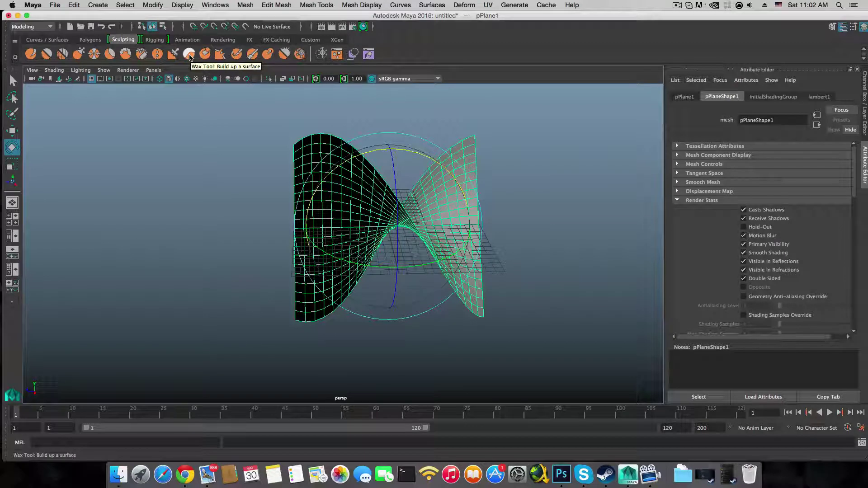
pyautogui.click(78, 54)
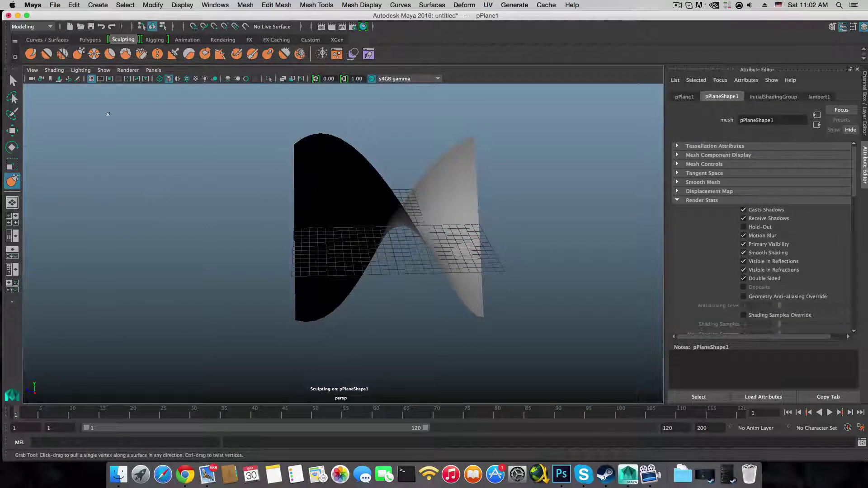
pyautogui.moveTo(427, 184)
pyautogui.keyDown('alt'); pyautogui.mouseDown()
pyautogui.moveTo(340, 199)
pyautogui.moveTo(339, 223)
pyautogui.moveTo(268, 238)
pyautogui.mouseUp(); pyautogui.keyUp('alt')
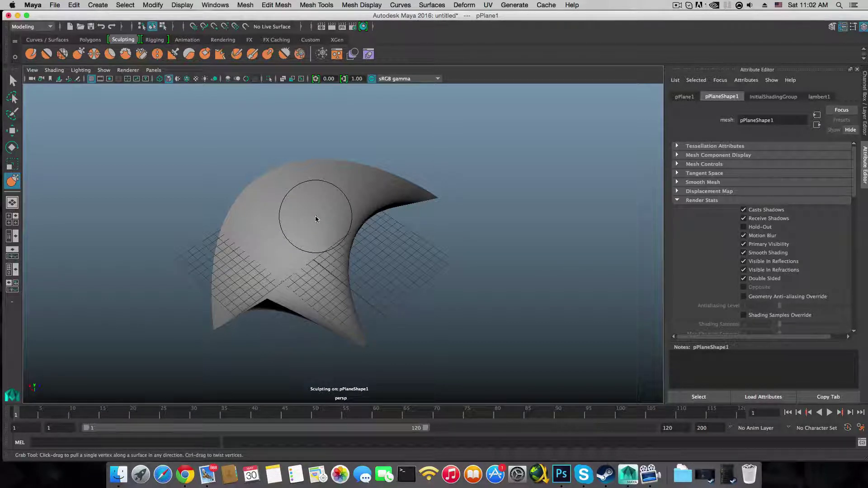
pyautogui.press('b')
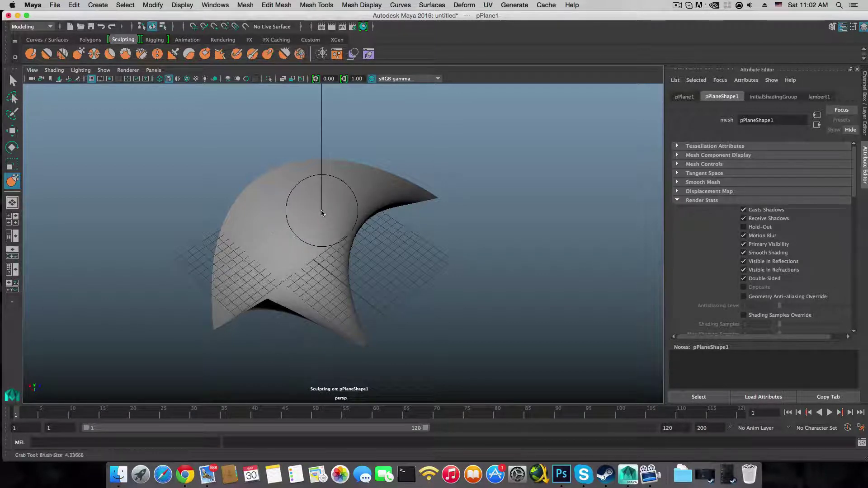
pyautogui.press('b')
pyautogui.moveTo(322, 210)
pyautogui.mouseDown()
pyautogui.moveTo(315, 215)
pyautogui.moveTo(376, 222)
pyautogui.moveTo(328, 224)
pyautogui.moveTo(359, 224)
pyautogui.moveTo(342, 224)
pyautogui.moveTo(543, 217)
pyautogui.moveTo(787, 268)
pyautogui.moveTo(562, 261)
pyautogui.moveTo(322, 276)
pyautogui.moveTo(351, 278)
pyautogui.mouseUp()
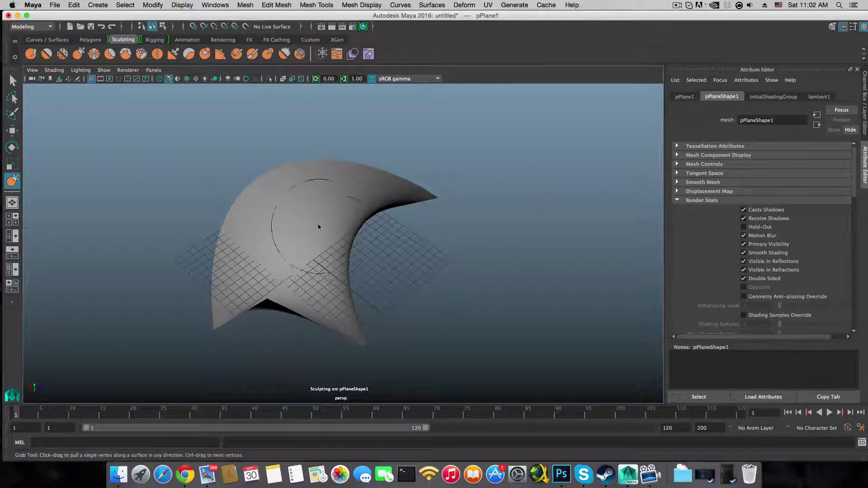
# - Grab the lower corner on the light side of the surface and bend it into a curved tip
pyautogui.moveTo(324, 237)
pyautogui.keyDown('alt'); pyautogui.mouseDown()
pyautogui.moveTo(492, 233)
pyautogui.moveTo(523, 262)
pyautogui.moveTo(445, 240)
pyautogui.moveTo(471, 248)
pyautogui.mouseUp(); pyautogui.keyUp('alt')
pyautogui.keyDown('alt'); pyautogui.moveTo(470, 247); pyautogui.dragTo(483, 241, button='middle'); pyautogui.keyUp('alt')
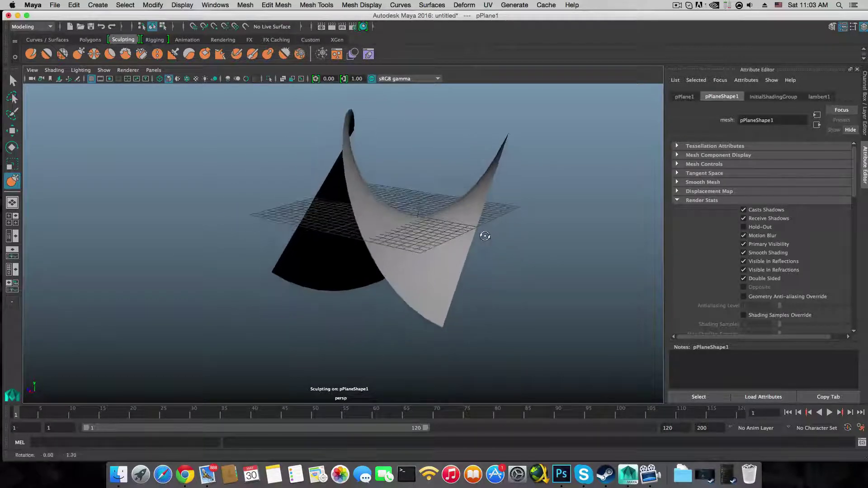
pyautogui.moveTo(484, 235)
pyautogui.keyDown('alt'); pyautogui.mouseDown()
pyautogui.moveTo(479, 246)
pyautogui.moveTo(504, 271)
pyautogui.moveTo(579, 311)
pyautogui.moveTo(551, 274)
pyautogui.moveTo(484, 253)
pyautogui.moveTo(505, 239)
pyautogui.moveTo(497, 254)
pyautogui.moveTo(447, 242)
pyautogui.mouseUp(); pyautogui.keyUp('alt')
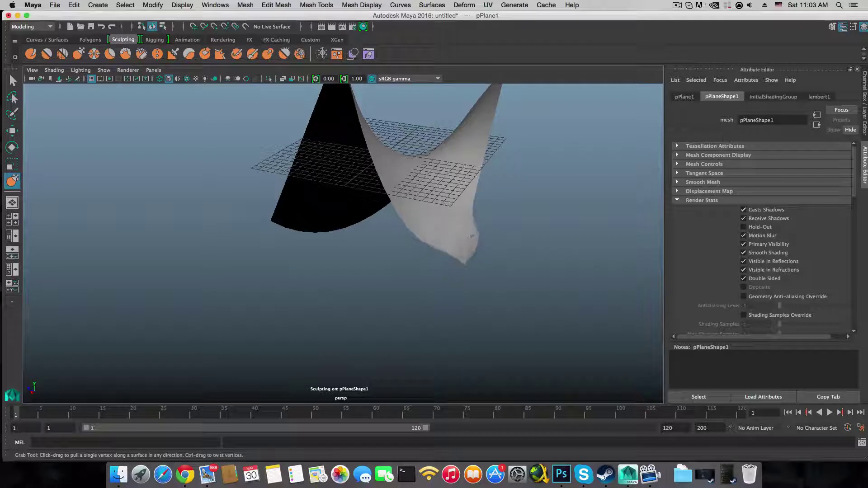
pyautogui.moveTo(472, 236)
pyautogui.mouseDown()
pyautogui.moveTo(489, 231)
pyautogui.moveTo(436, 222)
pyautogui.moveTo(432, 211)
pyautogui.moveTo(426, 217)
pyautogui.mouseUp()
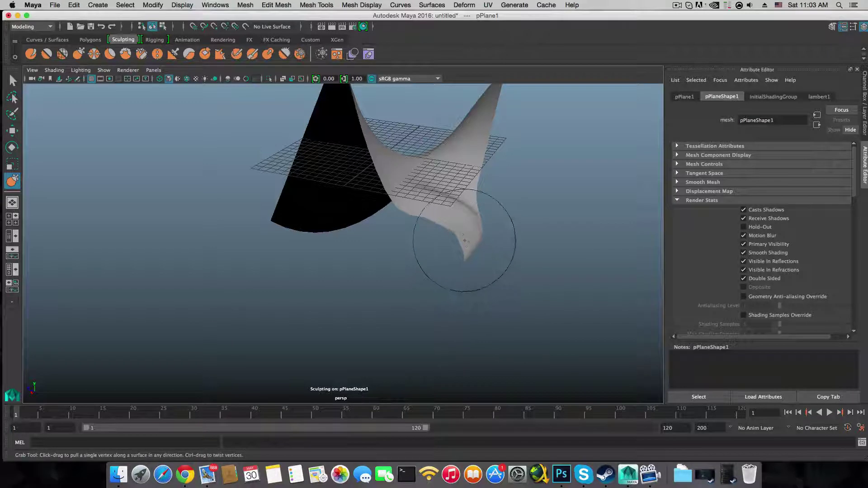
pyautogui.moveTo(466, 232)
pyautogui.keyDown('alt'); pyautogui.mouseDown()
pyautogui.moveTo(448, 263)
pyautogui.moveTo(384, 242)
pyautogui.moveTo(434, 280)
pyautogui.moveTo(520, 316)
pyautogui.moveTo(508, 276)
pyautogui.moveTo(539, 271)
pyautogui.moveTo(478, 261)
pyautogui.moveTo(428, 233)
pyautogui.moveTo(414, 252)
pyautogui.moveTo(465, 227)
pyautogui.mouseUp(); pyautogui.keyUp('alt')
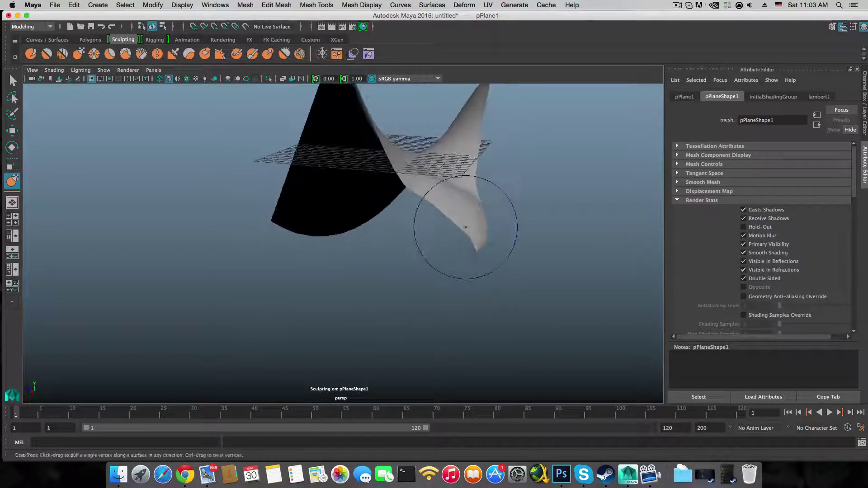
# - Pull the upper corner on the light side of the surface outward into a long, drooping tip
pyautogui.moveTo(490, 193)
pyautogui.keyDown('alt'); pyautogui.mouseDown()
pyautogui.moveTo(476, 225)
pyautogui.moveTo(481, 252)
pyautogui.moveTo(497, 199)
pyautogui.moveTo(490, 195)
pyautogui.moveTo(481, 252)
pyautogui.moveTo(486, 286)
pyautogui.moveTo(446, 272)
pyautogui.moveTo(442, 236)
pyautogui.moveTo(408, 228)
pyautogui.moveTo(404, 208)
pyautogui.moveTo(430, 235)
pyautogui.moveTo(495, 252)
pyautogui.moveTo(473, 148)
pyautogui.moveTo(461, 169)
pyautogui.moveTo(484, 197)
pyautogui.moveTo(461, 175)
pyautogui.mouseUp(); pyautogui.keyUp('alt')
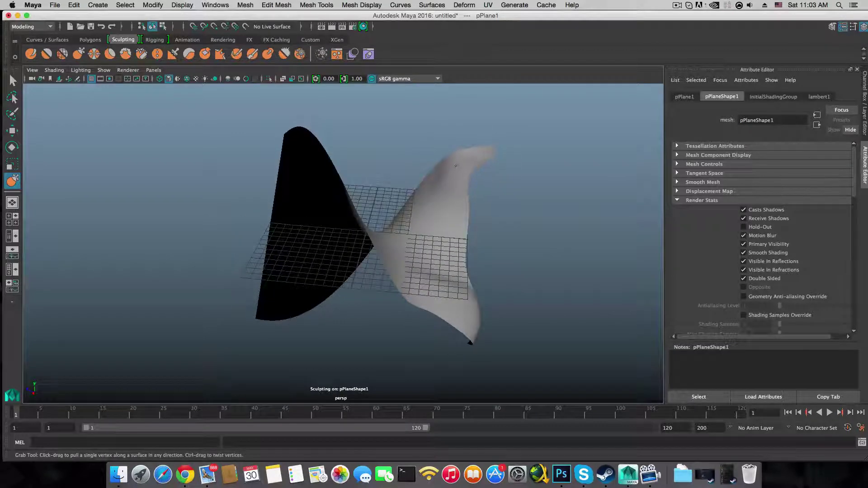
pyautogui.moveTo(457, 136)
pyautogui.keyDown('alt'); pyautogui.mouseDown()
pyautogui.moveTo(484, 161)
pyautogui.moveTo(403, 159)
pyautogui.moveTo(421, 133)
pyautogui.mouseUp(); pyautogui.keyUp('alt')
pyautogui.moveTo(481, 136)
pyautogui.mouseDown()
pyautogui.moveTo(493, 180)
pyautogui.moveTo(447, 214)
pyautogui.moveTo(437, 211)
pyautogui.mouseUp()
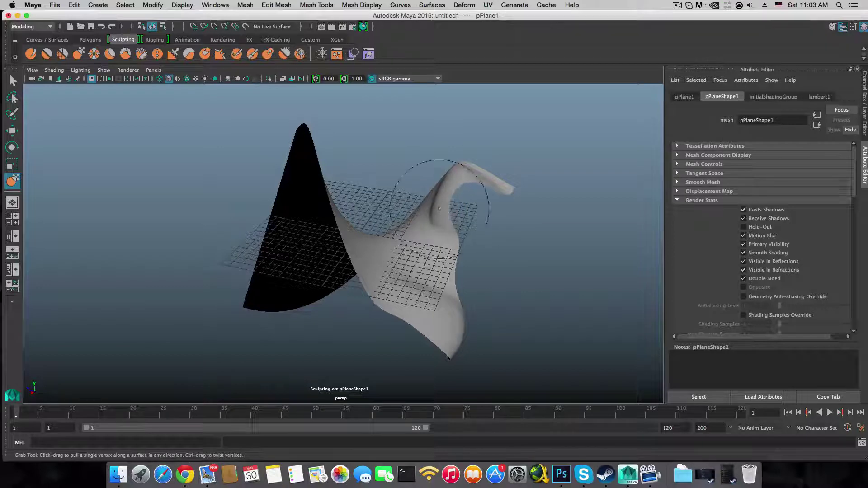
pyautogui.moveTo(482, 187)
pyautogui.keyDown('alt'); pyautogui.mouseDown()
pyautogui.moveTo(349, 194)
pyautogui.moveTo(367, 199)
pyautogui.moveTo(303, 184)
pyautogui.moveTo(299, 199)
pyautogui.mouseUp(); pyautogui.keyUp('alt')
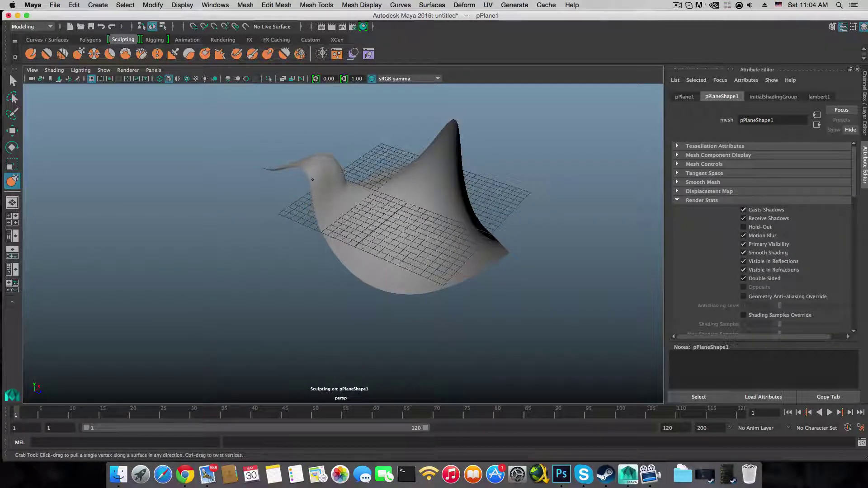
# - Grab the tall peak on the opposite side and bend its edges into a narrower, curved form
pyautogui.moveTo(314, 192)
pyautogui.keyDown('alt'); pyautogui.mouseDown()
pyautogui.moveTo(430, 223)
pyautogui.moveTo(370, 212)
pyautogui.moveTo(422, 206)
pyautogui.moveTo(310, 155)
pyautogui.moveTo(329, 181)
pyautogui.moveTo(293, 147)
pyautogui.moveTo(299, 151)
pyautogui.mouseUp(); pyautogui.keyUp('alt')
pyautogui.keyDown('alt'); pyautogui.moveTo(305, 163); pyautogui.dragTo(495, 159); pyautogui.keyUp('alt')
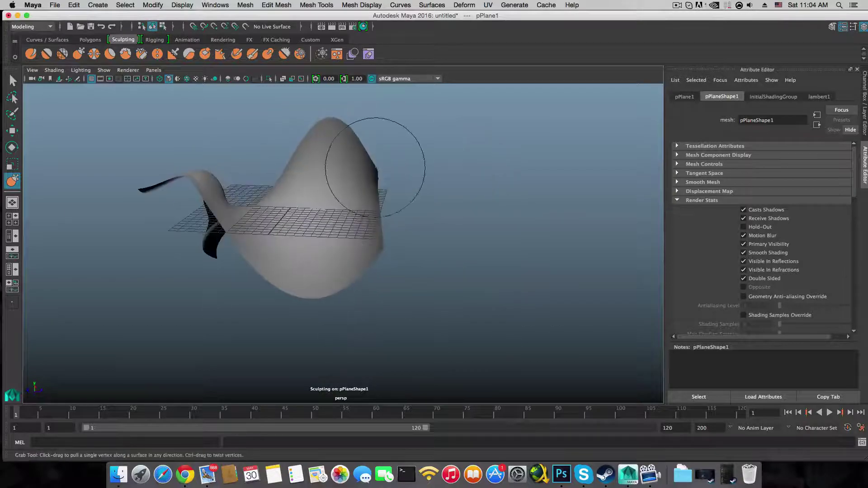
pyautogui.moveTo(375, 168)
pyautogui.mouseDown()
pyautogui.moveTo(385, 150)
pyautogui.moveTo(412, 263)
pyautogui.moveTo(397, 269)
pyautogui.mouseUp()
pyautogui.moveTo(322, 253)
pyautogui.keyDown('alt'); pyautogui.mouseDown()
pyautogui.moveTo(479, 211)
pyautogui.moveTo(288, 212)
pyautogui.moveTo(329, 185)
pyautogui.moveTo(314, 205)
pyautogui.moveTo(345, 176)
pyautogui.mouseUp(); pyautogui.keyUp('alt')
pyautogui.keyDown('alt'); pyautogui.moveTo(320, 247); pyautogui.dragTo(265, 215); pyautogui.keyUp('alt')
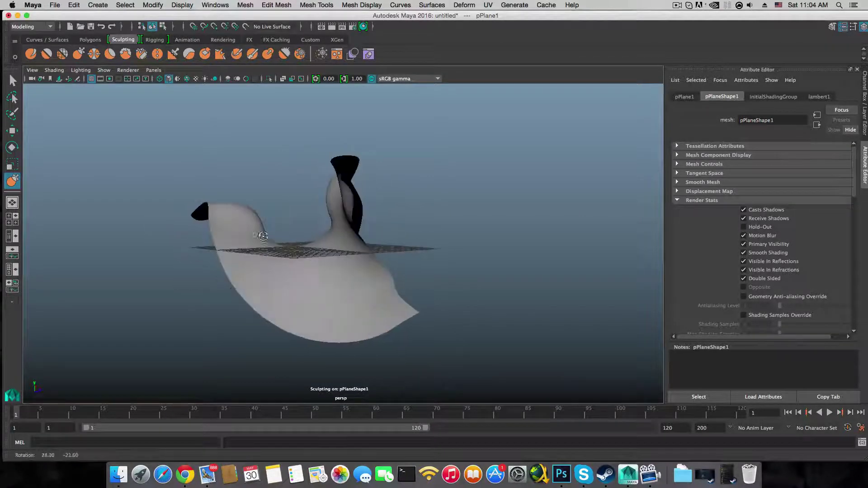
# - Push the surface's rounded lower edge inward with the Grab tool to give it a wavy contour
pyautogui.moveTo(274, 310)
pyautogui.mouseDown()
pyautogui.moveTo(279, 332)
pyautogui.moveTo(289, 298)
pyautogui.moveTo(345, 284)
pyautogui.mouseUp()
pyautogui.keyDown('alt'); pyautogui.moveTo(261, 254); pyautogui.dragTo(194, 283); pyautogui.keyUp('alt')
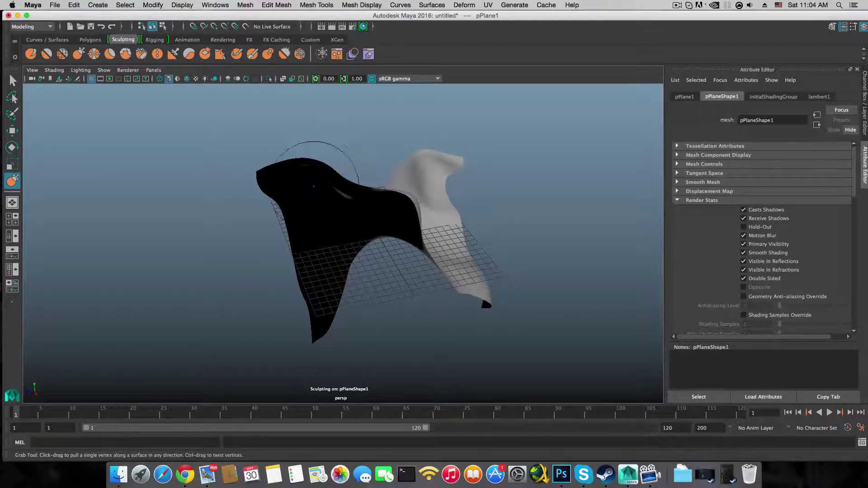
pyautogui.moveTo(314, 185)
pyautogui.keyDown('alt'); pyautogui.mouseDown()
pyautogui.moveTo(394, 196)
pyautogui.moveTo(353, 219)
pyautogui.mouseUp(); pyautogui.keyUp('alt')
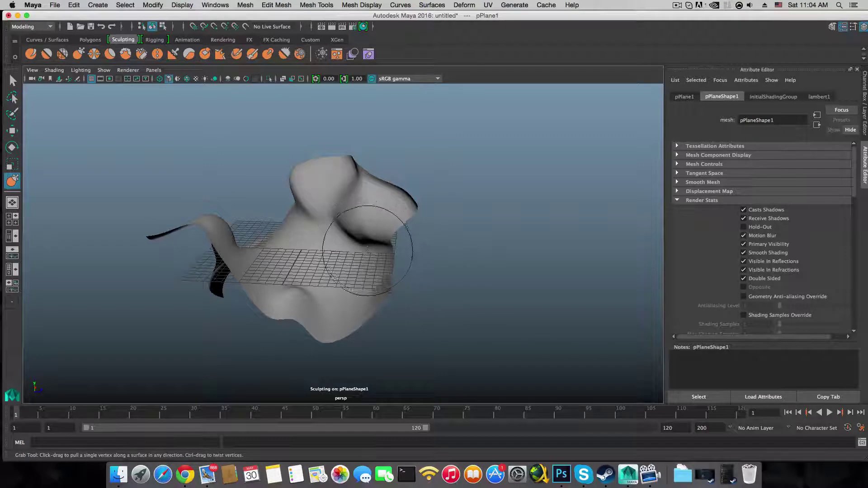
# - Pull the raised peak into flowing folds with the Grab tool, checking its shape from several angles
pyautogui.moveTo(359, 227)
pyautogui.keyDown('alt'); pyautogui.mouseDown()
pyautogui.moveTo(363, 270)
pyautogui.moveTo(277, 281)
pyautogui.moveTo(291, 159)
pyautogui.moveTo(306, 194)
pyautogui.moveTo(280, 168)
pyautogui.moveTo(301, 170)
pyautogui.moveTo(310, 155)
pyautogui.moveTo(438, 188)
pyautogui.moveTo(411, 180)
pyautogui.mouseUp(); pyautogui.keyUp('alt')
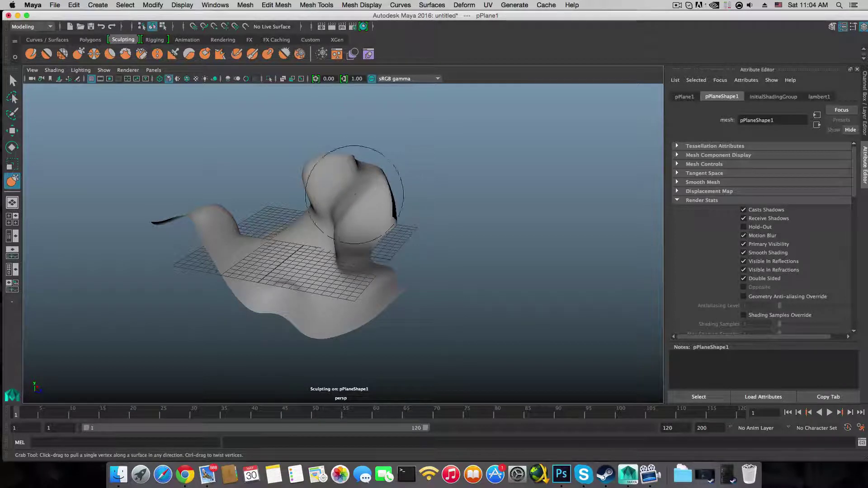
pyautogui.moveTo(356, 194); pyautogui.dragTo(346, 186)
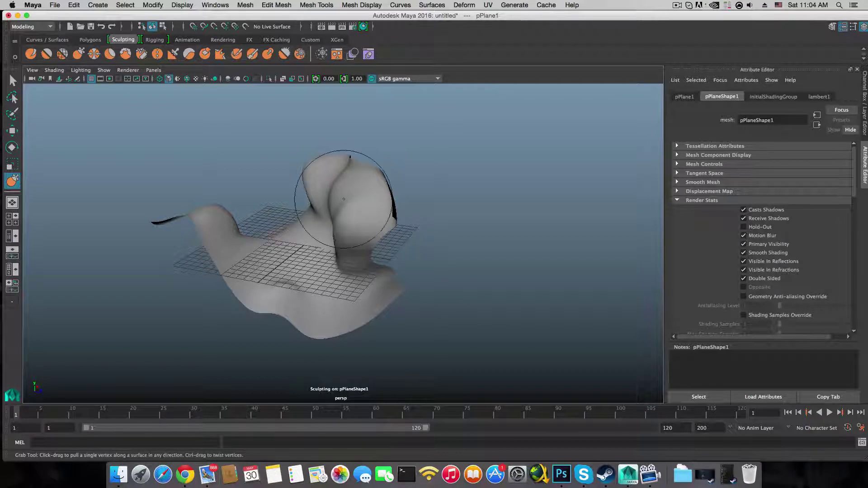
pyautogui.moveTo(366, 202)
pyautogui.keyDown('alt'); pyautogui.mouseDown()
pyautogui.moveTo(348, 183)
pyautogui.moveTo(376, 178)
pyautogui.mouseUp(); pyautogui.keyUp('alt')
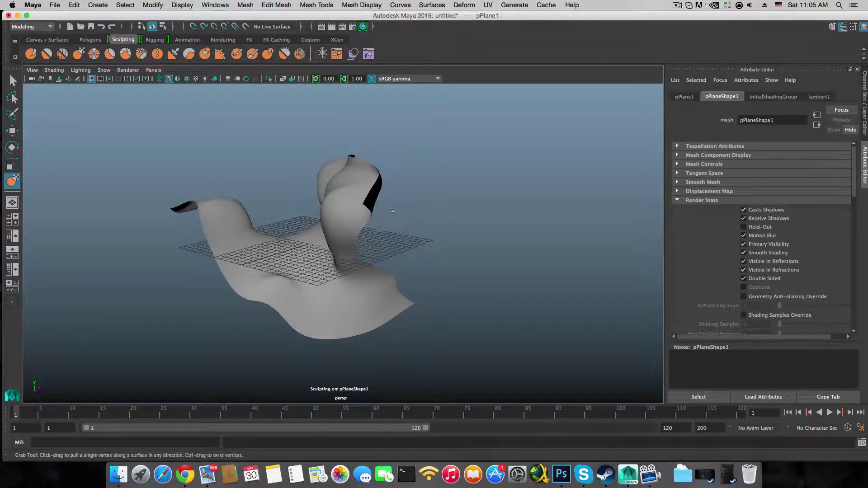
pyautogui.moveTo(393, 210)
pyautogui.keyDown('alt'); pyautogui.mouseDown()
pyautogui.moveTo(219, 212)
pyautogui.moveTo(190, 199)
pyautogui.mouseUp(); pyautogui.keyUp('alt')
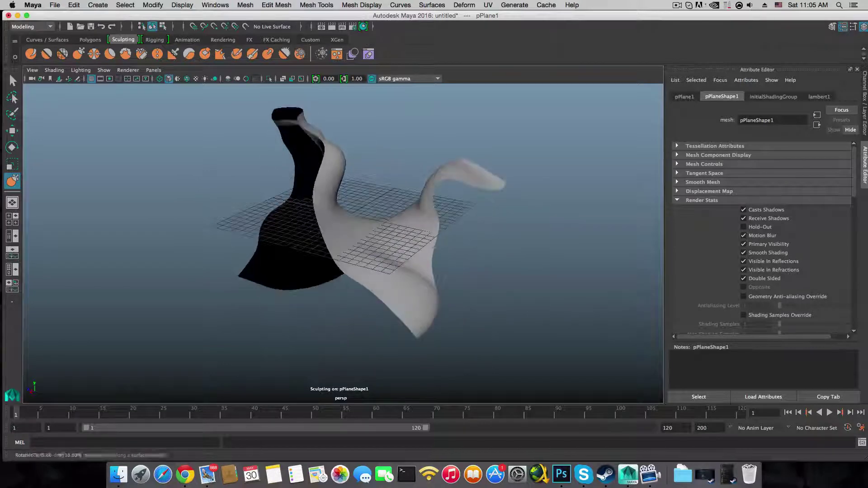
# - Refine the drooping tip and the folded peak of the surface with the Grab tool, checking the shape from several angles
pyautogui.moveTo(488, 183)
pyautogui.mouseDown()
pyautogui.moveTo(502, 176)
pyautogui.moveTo(464, 176)
pyautogui.mouseUp()
pyautogui.moveTo(424, 231)
pyautogui.keyDown('alt'); pyautogui.mouseDown()
pyautogui.moveTo(468, 277)
pyautogui.moveTo(443, 294)
pyautogui.moveTo(406, 294)
pyautogui.moveTo(444, 289)
pyautogui.moveTo(411, 272)
pyautogui.moveTo(479, 274)
pyautogui.mouseUp(); pyautogui.keyUp('alt')
pyautogui.moveTo(246, 130)
pyautogui.mouseDown()
pyautogui.moveTo(379, 175)
pyautogui.moveTo(419, 170)
pyautogui.moveTo(407, 253)
pyautogui.moveTo(420, 272)
pyautogui.moveTo(424, 250)
pyautogui.moveTo(294, 242)
pyautogui.moveTo(301, 250)
pyautogui.moveTo(291, 243)
pyautogui.moveTo(318, 162)
pyautogui.moveTo(252, 116)
pyautogui.mouseUp()
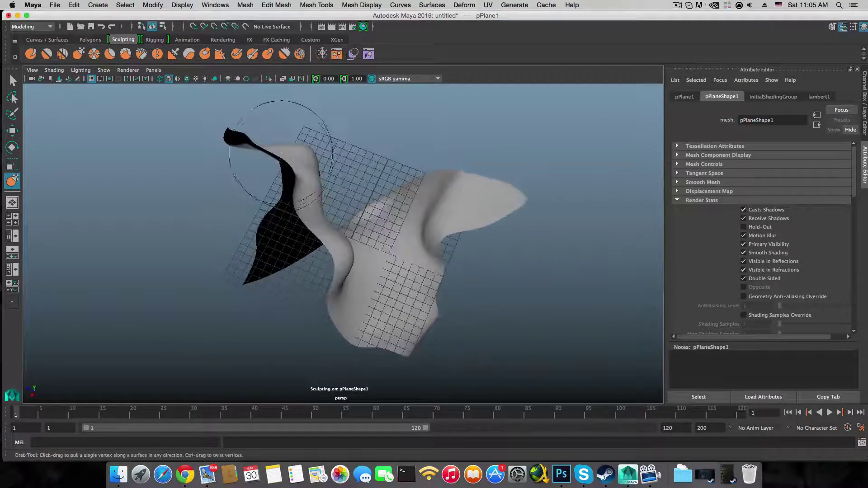
pyautogui.moveTo(276, 175)
pyautogui.mouseDown()
pyautogui.moveTo(292, 145)
pyautogui.moveTo(418, 171)
pyautogui.mouseUp()
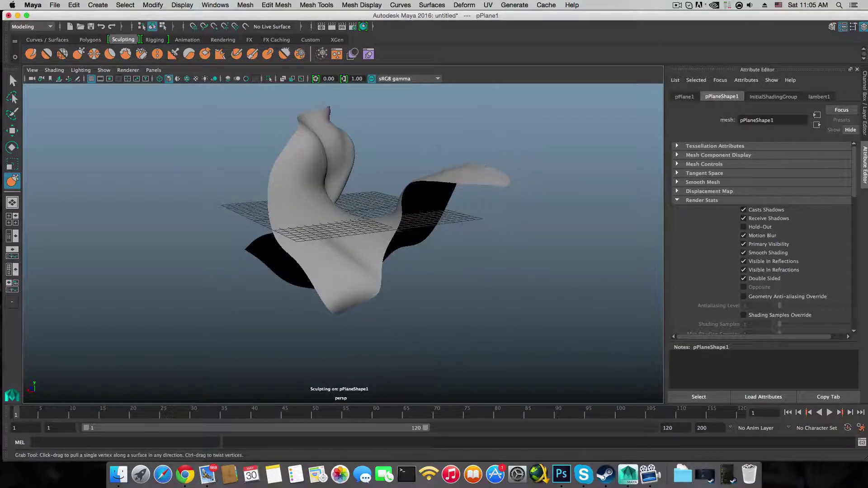
pyautogui.moveTo(459, 130)
pyautogui.keyDown('alt'); pyautogui.mouseDown()
pyautogui.moveTo(476, 211)
pyautogui.moveTo(455, 139)
pyautogui.moveTo(508, 159)
pyautogui.moveTo(261, 168)
pyautogui.moveTo(316, 204)
pyautogui.moveTo(371, 262)
pyautogui.mouseUp(); pyautogui.keyUp('alt')
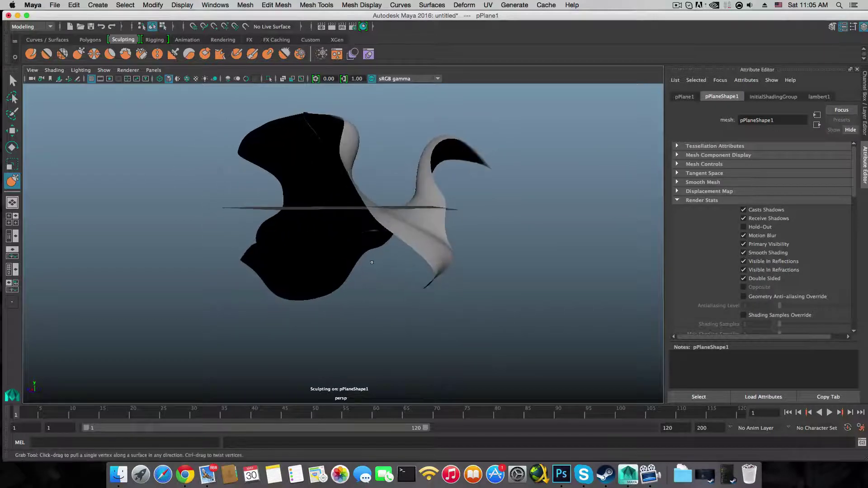
pyautogui.moveTo(376, 220)
pyautogui.keyDown('alt'); pyautogui.mouseDown()
pyautogui.moveTo(371, 239)
pyautogui.moveTo(374, 215)
pyautogui.moveTo(354, 205)
pyautogui.moveTo(357, 220)
pyautogui.moveTo(310, 211)
pyautogui.moveTo(332, 194)
pyautogui.mouseUp(); pyautogui.keyUp('alt')
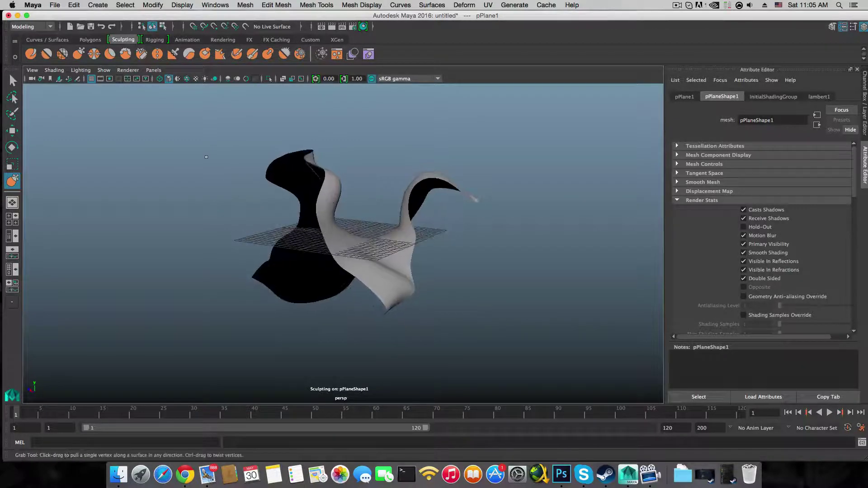
# - Leave sculpting, duplicate the surface, and move the copy straight down about 26 cm below the original
pyautogui.click(12, 80)
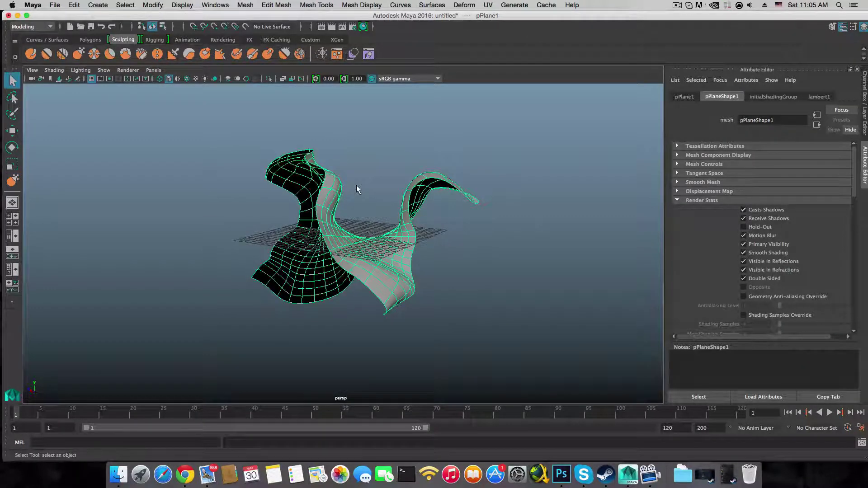
pyautogui.press('super+d')
pyautogui.press('w')
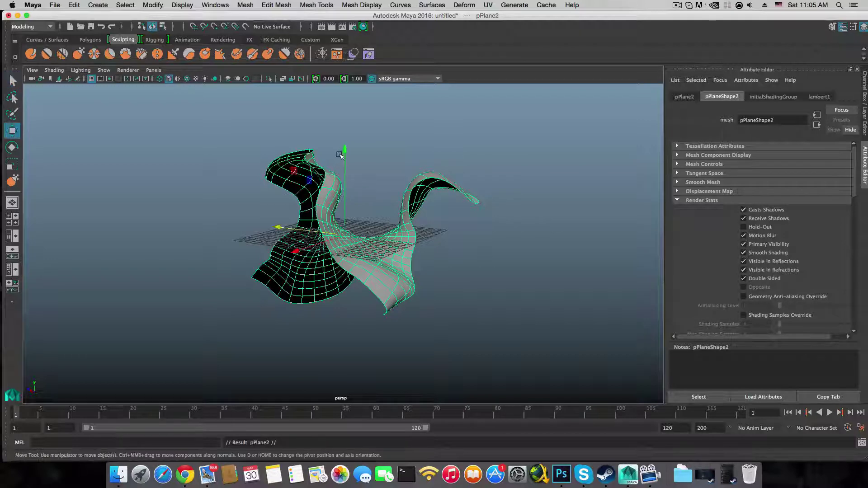
pyautogui.moveTo(342, 157); pyautogui.dragTo(363, 318)
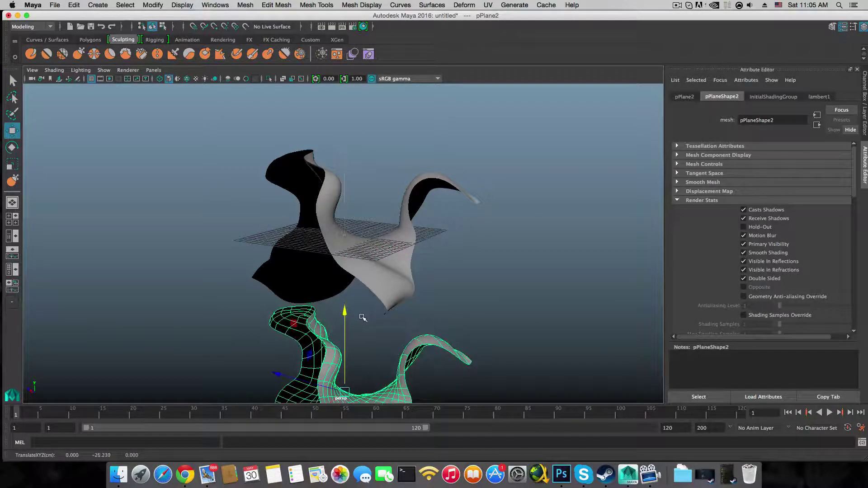
# - Extrude the original sculpted surface with a local Z translation of about 0.12 to give it a thin thickness
pyautogui.click(364, 273)
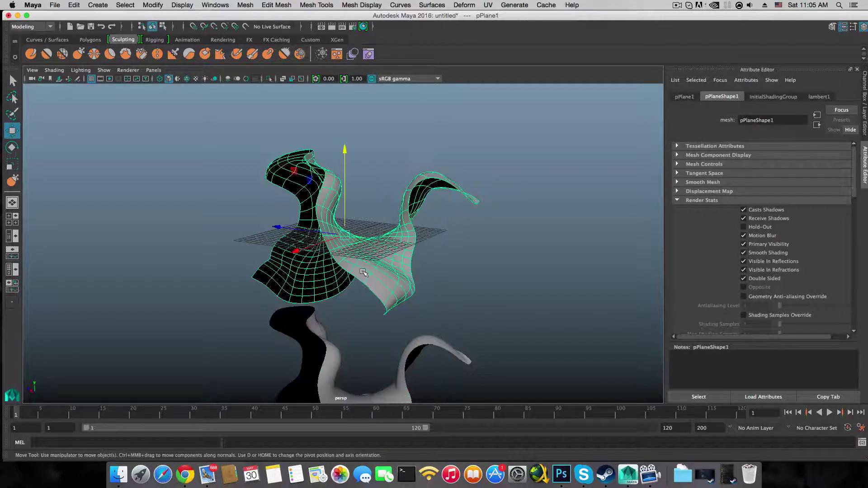
pyautogui.click(90, 40)
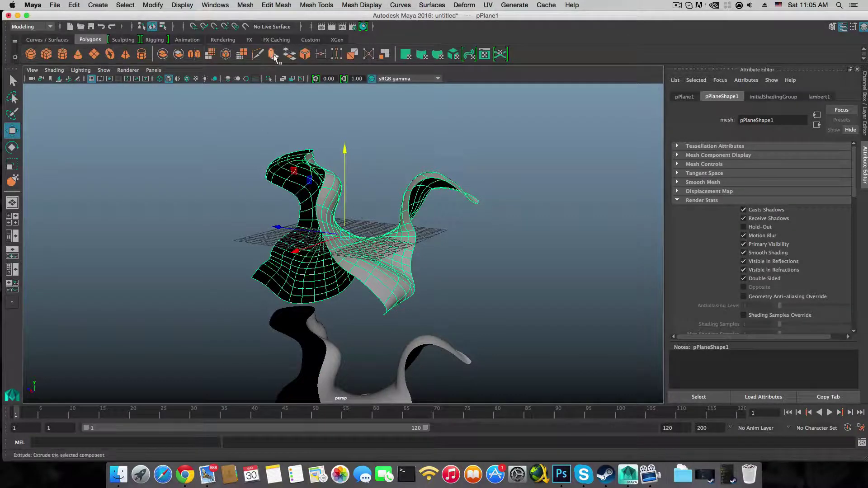
pyautogui.click(274, 56)
pyautogui.keyDown('alt'); pyautogui.moveTo(370, 256); pyautogui.dragTo(421, 227, button='middle'); pyautogui.keyUp('alt')
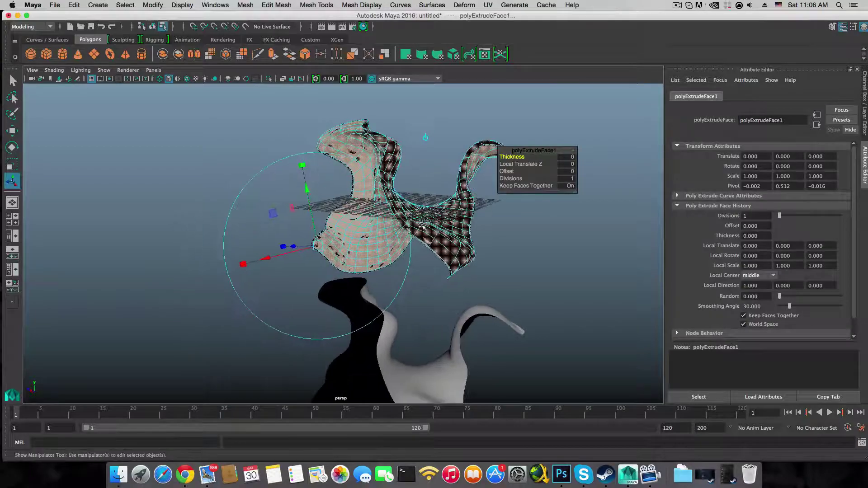
pyautogui.keyDown('alt'); pyautogui.moveTo(356, 220); pyautogui.dragTo(489, 257, button='right'); pyautogui.keyUp('alt')
pyautogui.keyDown('alt'); pyautogui.moveTo(400, 220); pyautogui.dragTo(504, 264); pyautogui.keyUp('alt')
pyautogui.keyDown('alt'); pyautogui.moveTo(387, 320); pyautogui.dragTo(357, 303); pyautogui.keyUp('alt')
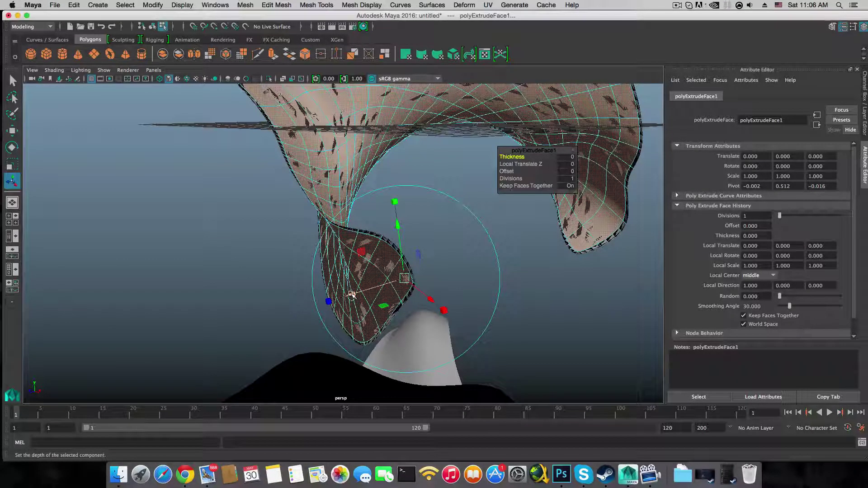
pyautogui.moveTo(352, 294); pyautogui.dragTo(350, 295)
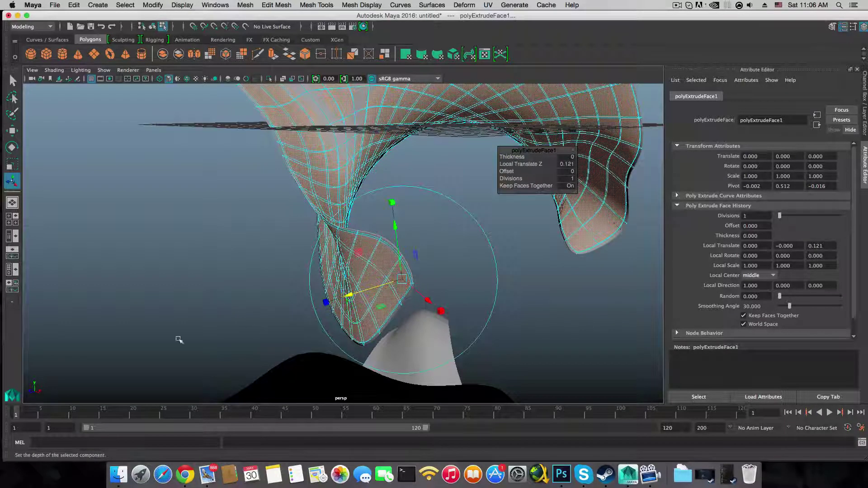
# - Turn off the surface's smooth preview and examine the thin side faces along the extruded rim
pyautogui.keyDown('alt'); pyautogui.moveTo(298, 318); pyautogui.dragTo(296, 316); pyautogui.keyUp('alt')
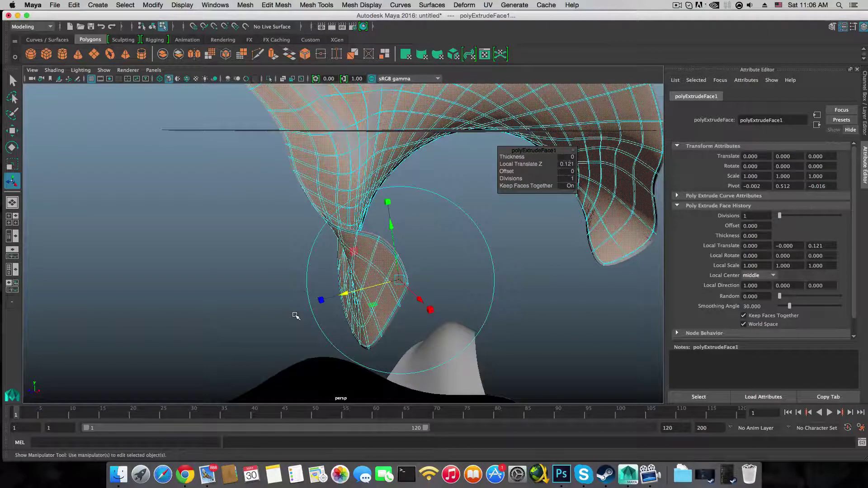
pyautogui.press('1')
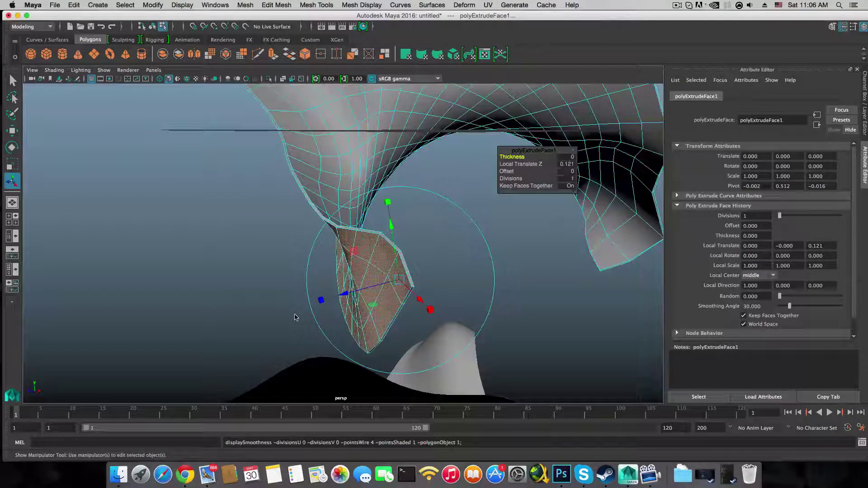
pyautogui.press('F8')
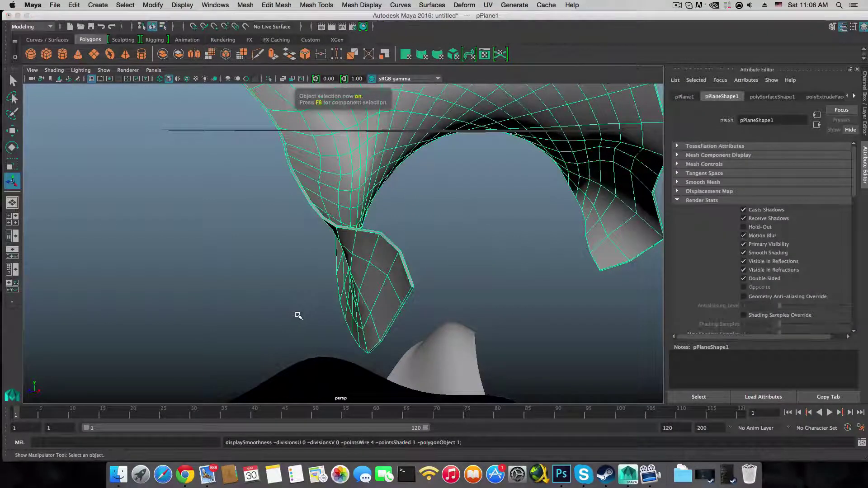
pyautogui.keyDown('alt'); pyautogui.moveTo(337, 319); pyautogui.dragTo(383, 219); pyautogui.keyUp('alt')
pyautogui.moveTo(383, 218); pyautogui.dragTo(383, 244, button='right')
pyautogui.click(409, 298)
pyautogui.click(396, 267)
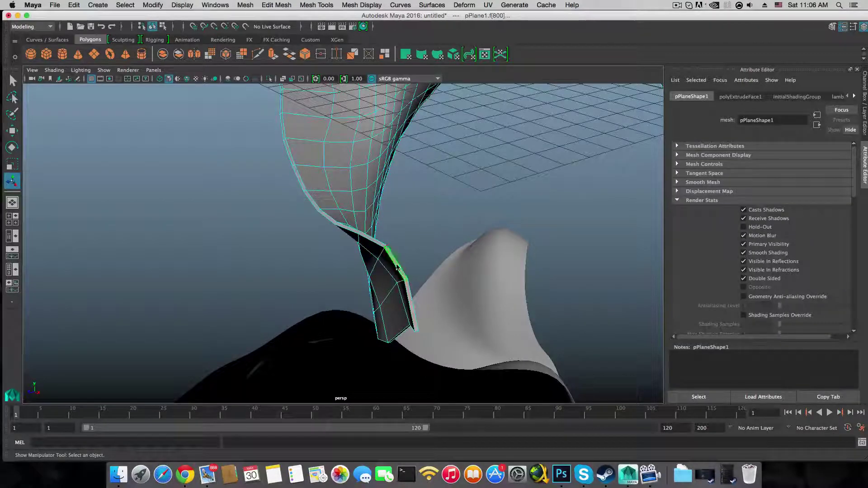
pyautogui.keyDown('alt'); pyautogui.moveTo(381, 243); pyautogui.dragTo(401, 316); pyautogui.keyUp('alt')
pyautogui.scroll(5, 500, 347)
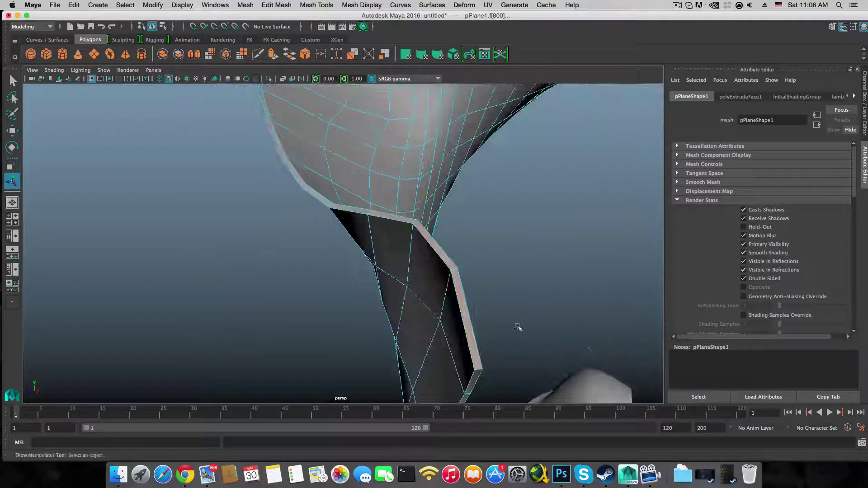
pyautogui.keyDown('alt'); pyautogui.moveTo(517, 328); pyautogui.dragTo(504, 309); pyautogui.keyUp('alt')
# - Split the edge ring across the extruded rim to add an edge loop along its middle, and return to object selection
pyautogui.moveTo(442, 228); pyautogui.dragTo(448, 196, button='right')
pyautogui.click(439, 254)
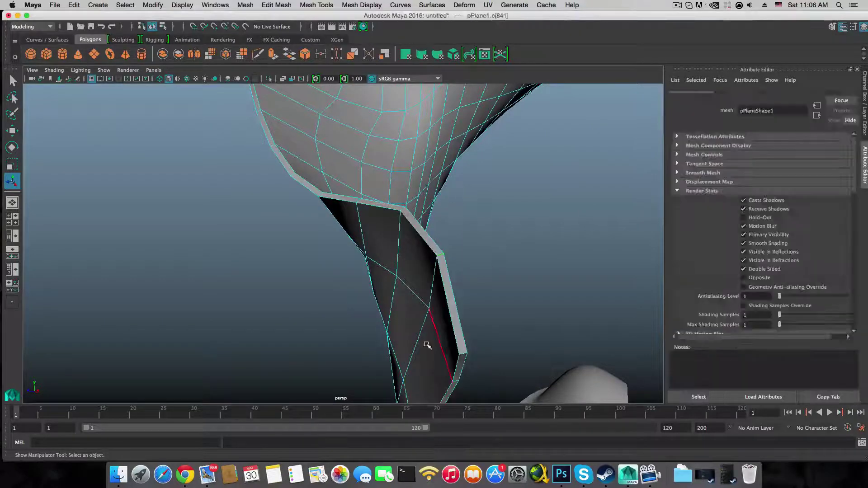
pyautogui.click(464, 354)
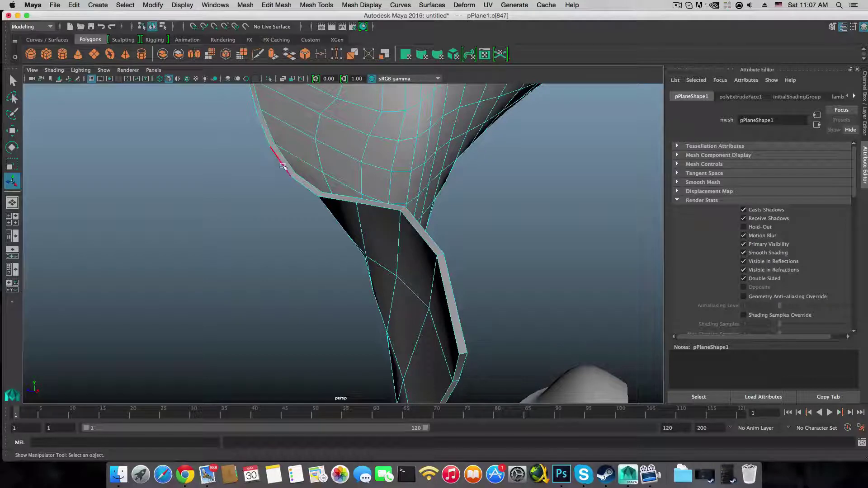
pyautogui.click(434, 256)
pyautogui.keyDown('alt'); pyautogui.moveTo(446, 314); pyautogui.dragTo(446, 317); pyautogui.keyUp('alt')
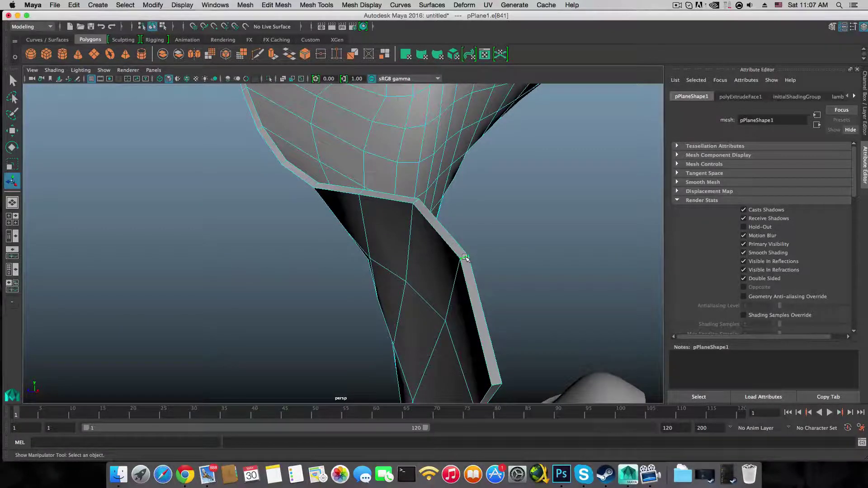
pyautogui.keyDown('ctrl'); pyautogui.rightClick(465, 258); pyautogui.keyUp('ctrl')
pyautogui.moveTo(465, 258); pyautogui.dragTo(488, 285, button='right')
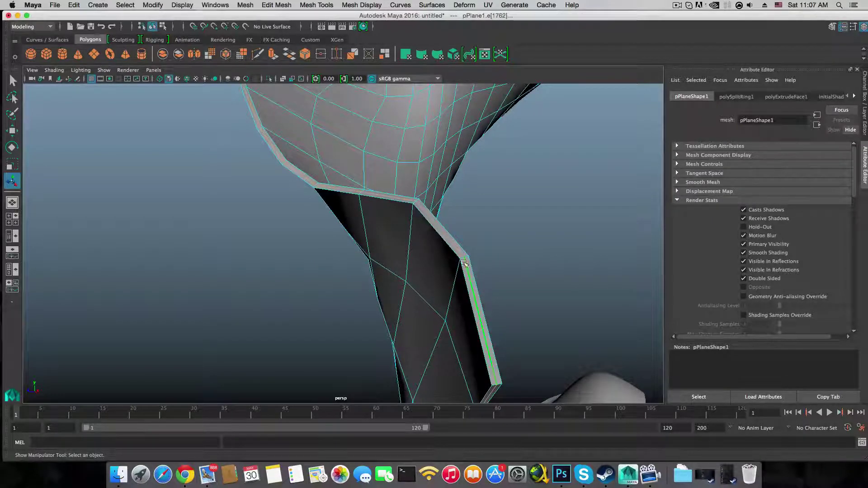
pyautogui.keyDown('alt'); pyautogui.moveTo(479, 276); pyautogui.dragTo(480, 311); pyautogui.keyUp('alt')
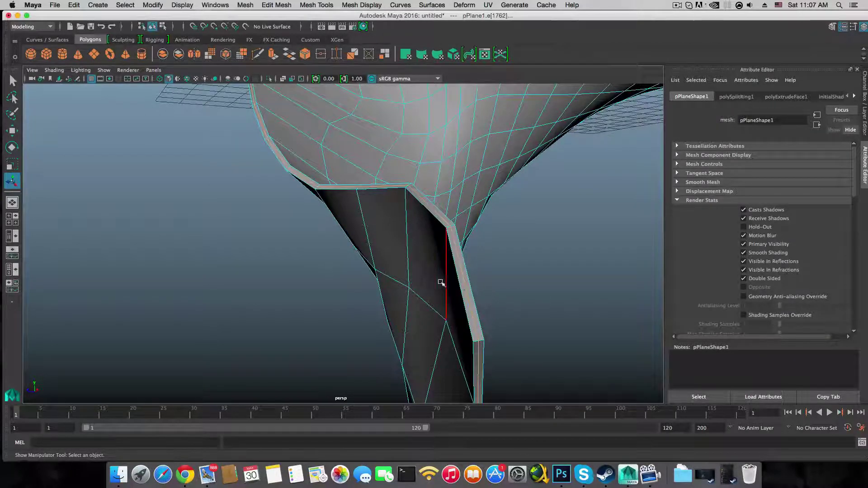
pyautogui.scroll(-5, 471, 326)
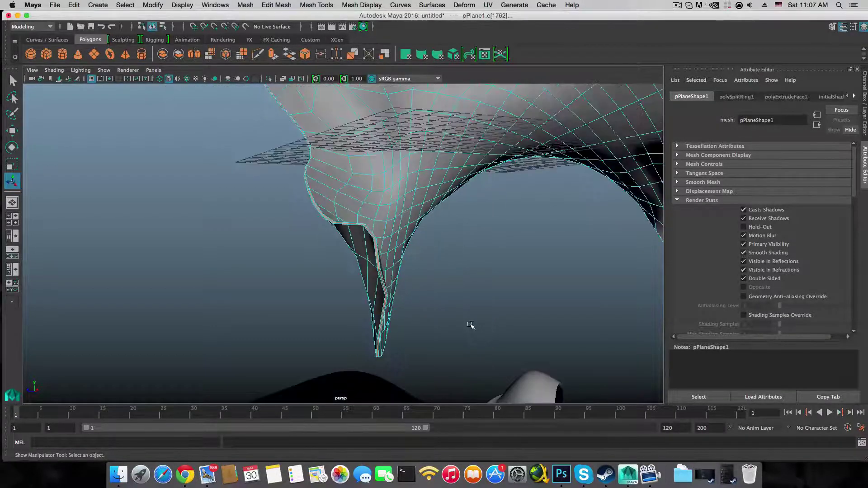
pyautogui.press('F8')
pyautogui.press('F8')
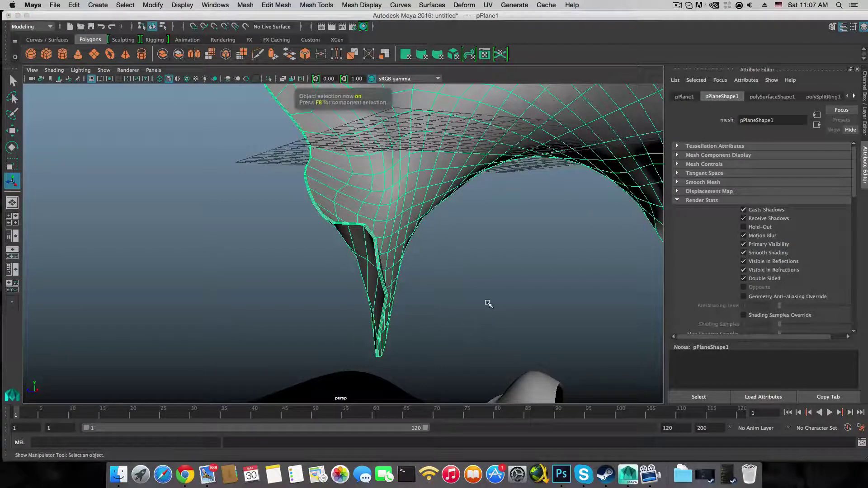
# - Switch to face selection and select a two-by-two block of faces near the middle of the surface
pyautogui.scroll(5, 484, 305)
pyautogui.keyDown('alt'); pyautogui.moveTo(514, 307); pyautogui.dragTo(471, 362); pyautogui.keyUp('alt')
pyautogui.scroll(-3, 463, 332)
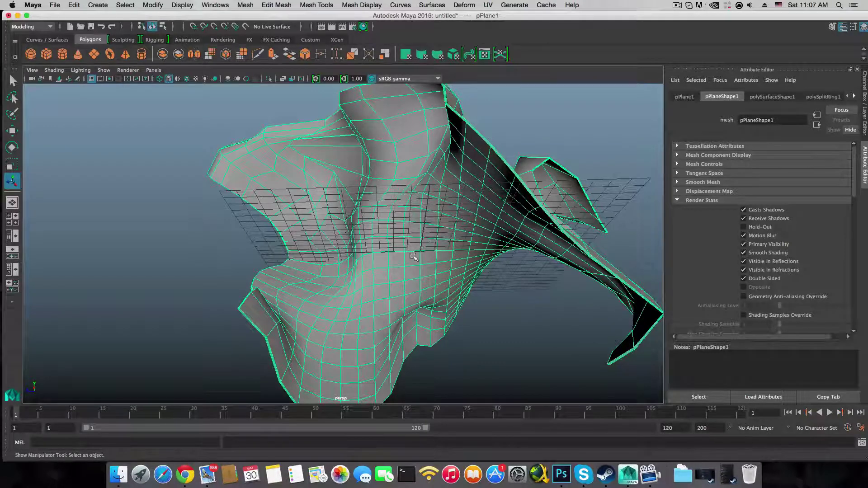
pyautogui.moveTo(421, 242); pyautogui.dragTo(425, 248, button='right')
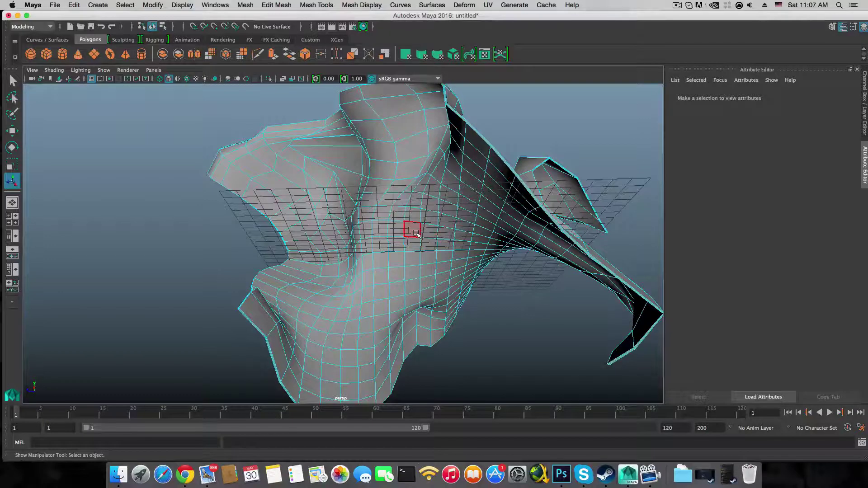
pyautogui.click(415, 231)
pyautogui.keyDown('shift'); pyautogui.click(415, 245); pyautogui.keyUp('shift')
pyautogui.keyDown('shift'); pyautogui.click(428, 244); pyautogui.keyUp('shift')
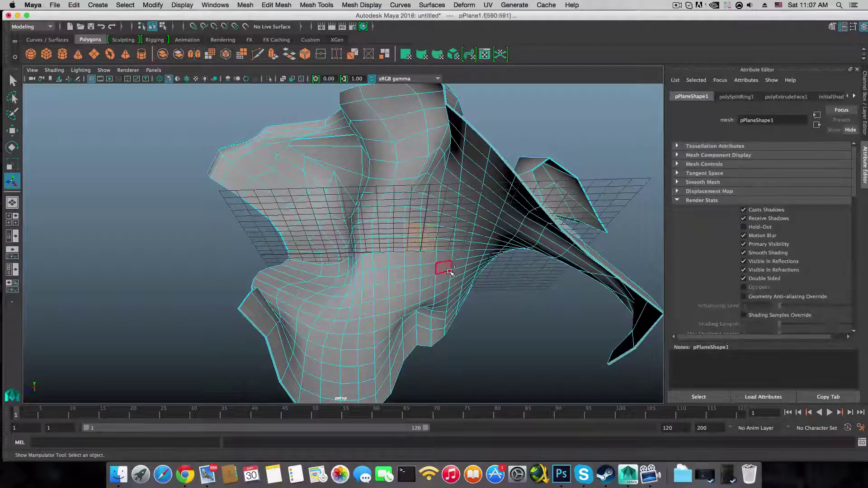
pyautogui.keyDown('alt'); pyautogui.moveTo(442, 280); pyautogui.dragTo(445, 244); pyautogui.keyUp('alt')
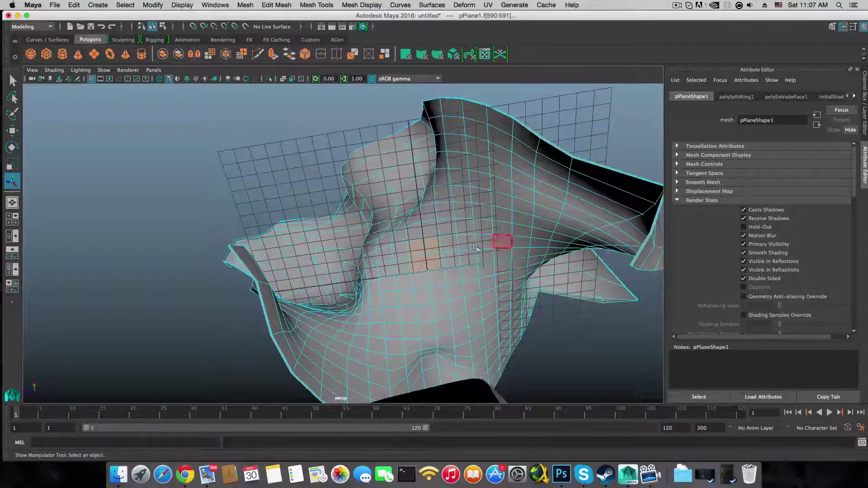
pyautogui.click(435, 248)
pyautogui.keyDown('shift'); pyautogui.click(434, 248); pyautogui.keyUp('shift')
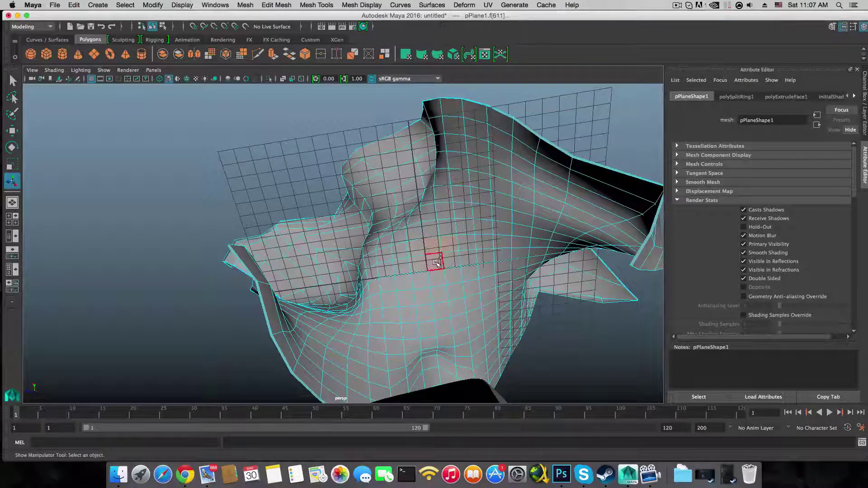
pyautogui.keyDown('shift'); pyautogui.click(436, 261); pyautogui.keyUp('shift')
pyautogui.keyDown('shift'); pyautogui.click(451, 261); pyautogui.keyUp('shift')
pyautogui.keyDown('alt'); pyautogui.moveTo(456, 268); pyautogui.dragTo(448, 263, button='middle'); pyautogui.keyUp('alt')
pyautogui.keyDown('alt'); pyautogui.moveTo(449, 263); pyautogui.dragTo(450, 271); pyautogui.keyUp('alt')
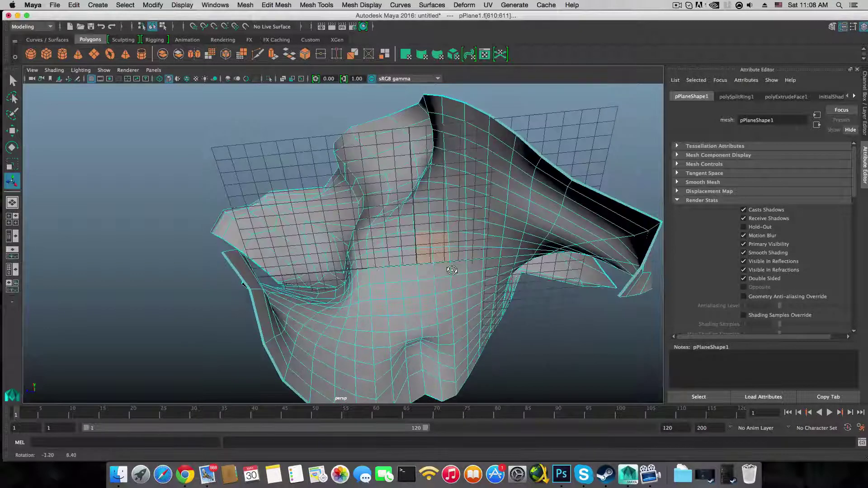
pyautogui.click(444, 268)
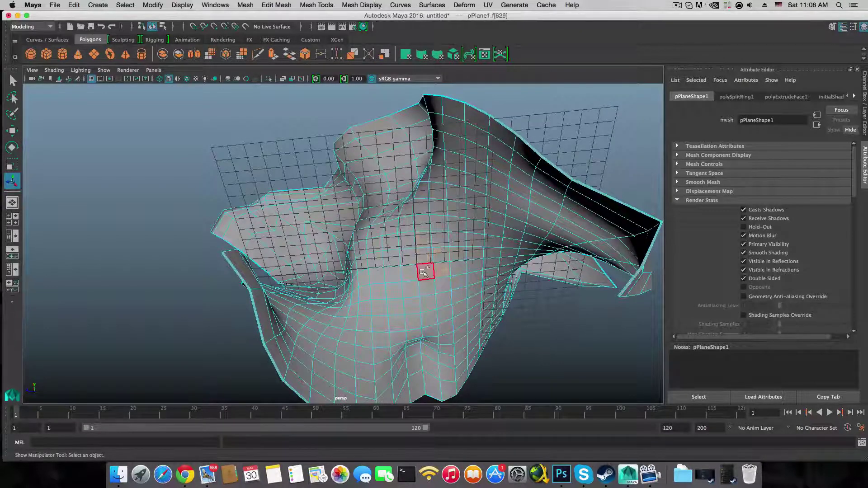
pyautogui.keyDown('shift'); pyautogui.click(425, 270); pyautogui.keyUp('shift')
pyautogui.keyDown('shift'); pyautogui.click(425, 255); pyautogui.keyUp('shift')
pyautogui.keyDown('shift'); pyautogui.click(441, 256); pyautogui.keyUp('shift')
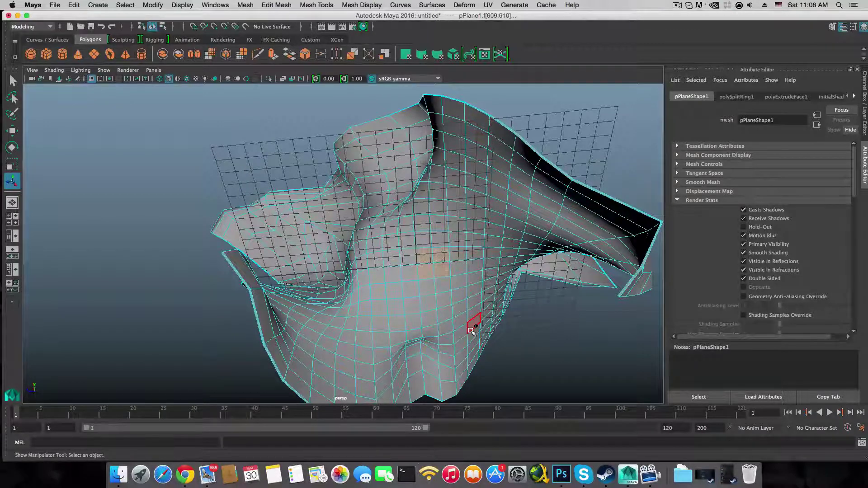
# - Grow the face selection repeatedly until it covers most of the surface's broad side
pyautogui.hotkey('shift', '.')
pyautogui.hotkey('shift', '.')
pyautogui.hotkey('shift', '.')
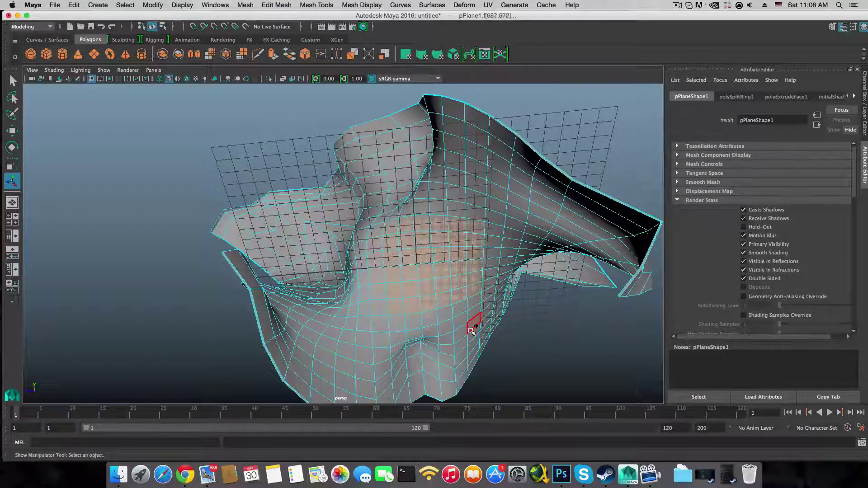
pyautogui.hotkey('shift', '.')
pyautogui.hotkey('shift', '.')
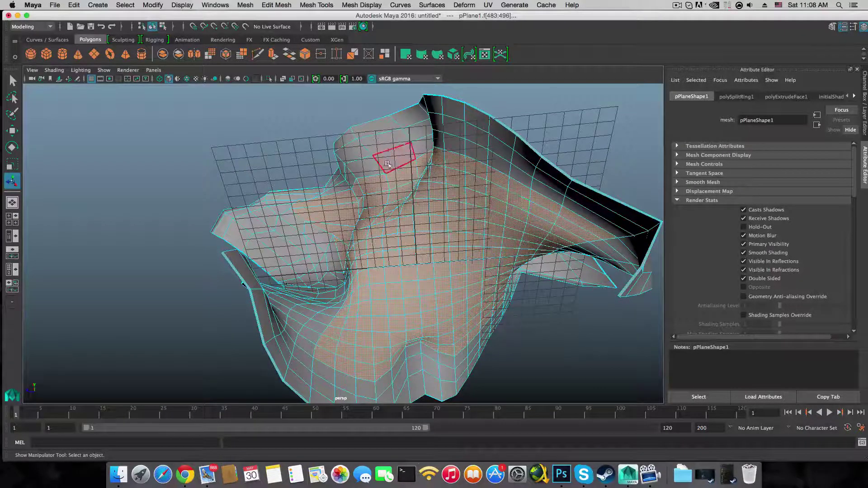
pyautogui.keyDown('alt'); pyautogui.moveTo(398, 242); pyautogui.dragTo(420, 269); pyautogui.keyUp('alt')
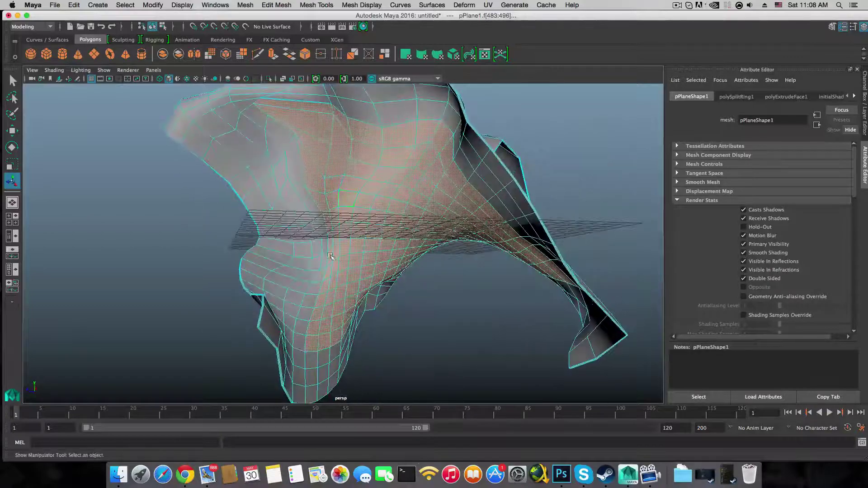
# - Shrink the face selection repeatedly until only a small block near the middle of the surface remains selected
pyautogui.keyDown('alt'); pyautogui.moveTo(251, 271); pyautogui.dragTo(374, 202); pyautogui.keyUp('alt')
pyautogui.keyDown('alt'); pyautogui.moveTo(518, 165); pyautogui.dragTo(531, 326); pyautogui.keyUp('alt')
pyautogui.keyDown('alt'); pyautogui.moveTo(452, 344); pyautogui.dragTo(490, 202, button='middle'); pyautogui.keyUp('alt')
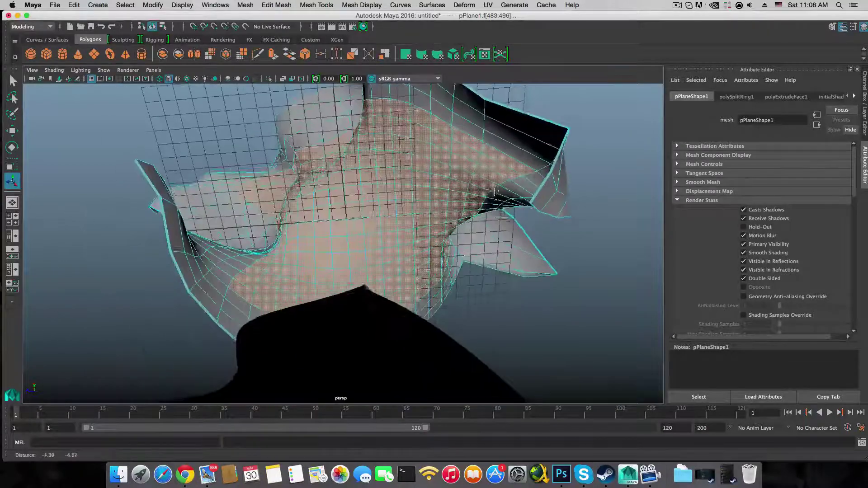
pyautogui.keyDown('alt'); pyautogui.moveTo(490, 202); pyautogui.dragTo(493, 212); pyautogui.keyUp('alt')
pyautogui.hotkey('shift', ',')
pyautogui.hotkey('shift', ',')
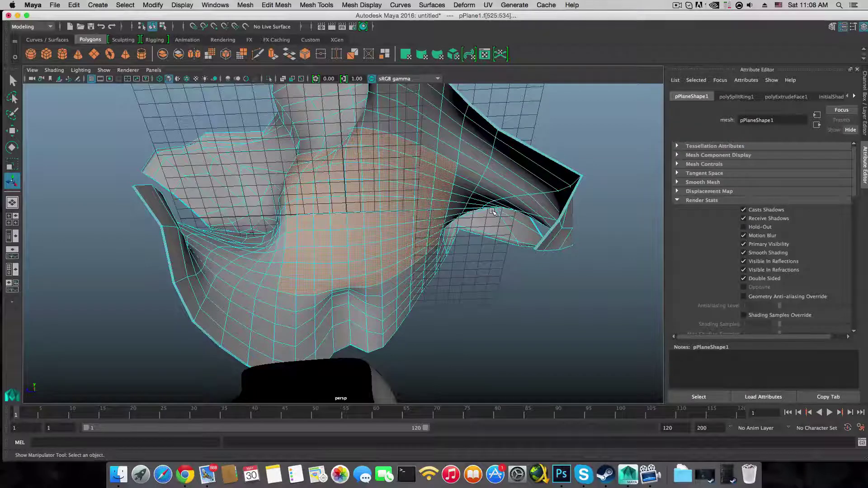
pyautogui.hotkey('shift', ',')
pyautogui.hotkey('shift', ',')
pyautogui.hotkey('shift', ',')
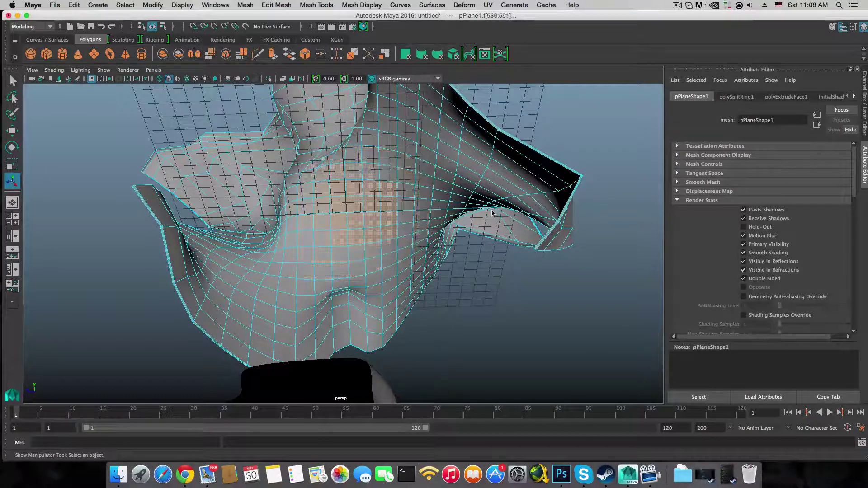
pyautogui.hotkey('shift', ',')
pyautogui.hotkey('shift', ',')
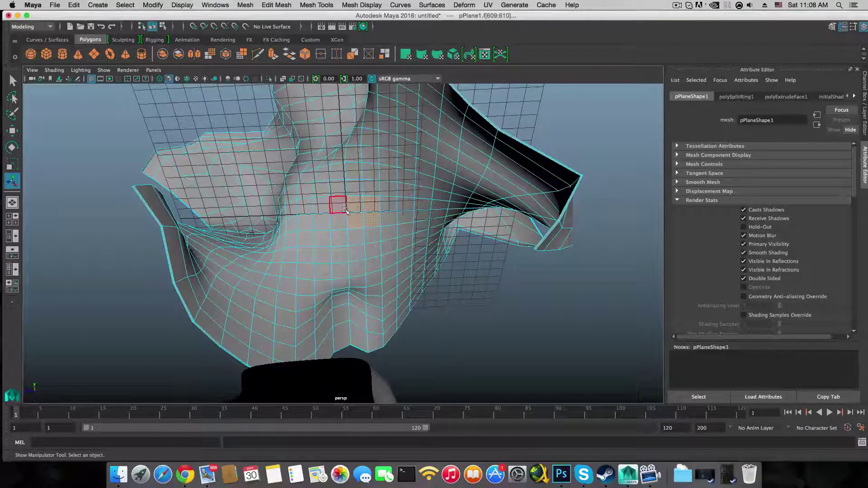
# - Select a new two-by-two block of faces near the surface's middle and grow it until it nearly reaches the outer border
pyautogui.click(340, 205)
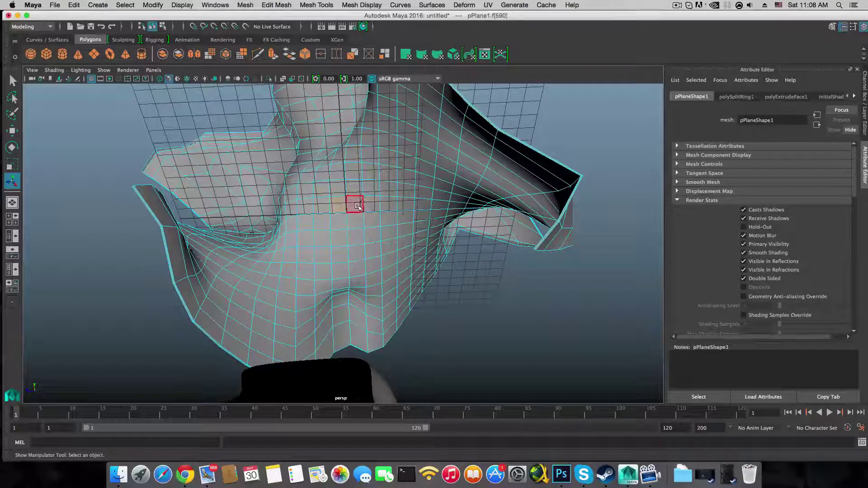
pyautogui.keyDown('shift'); pyautogui.click(343, 223); pyautogui.keyUp('shift')
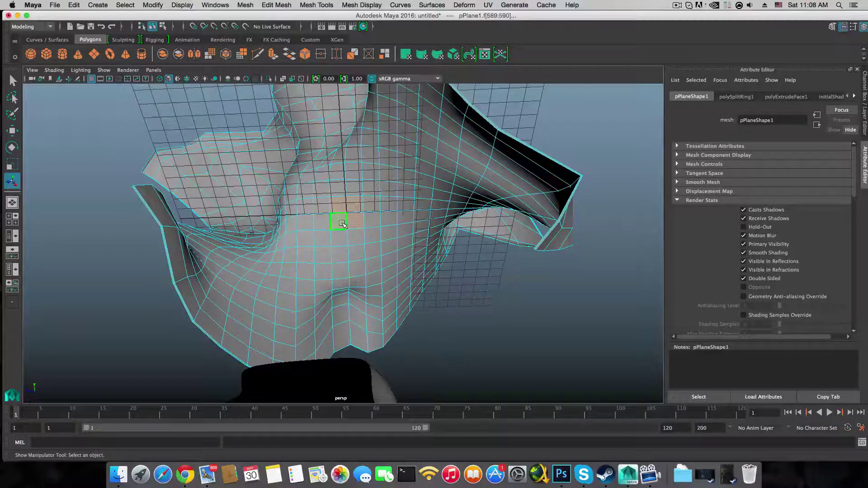
pyautogui.hotkey('shift', '.')
pyautogui.hotkey('shift', '.')
pyautogui.hotkey('shift', '.')
pyautogui.hotkey('shift', '.')
pyautogui.hotkey('shift', '.')
pyautogui.hotkey('shift', '.')
pyautogui.hotkey('shift', '.')
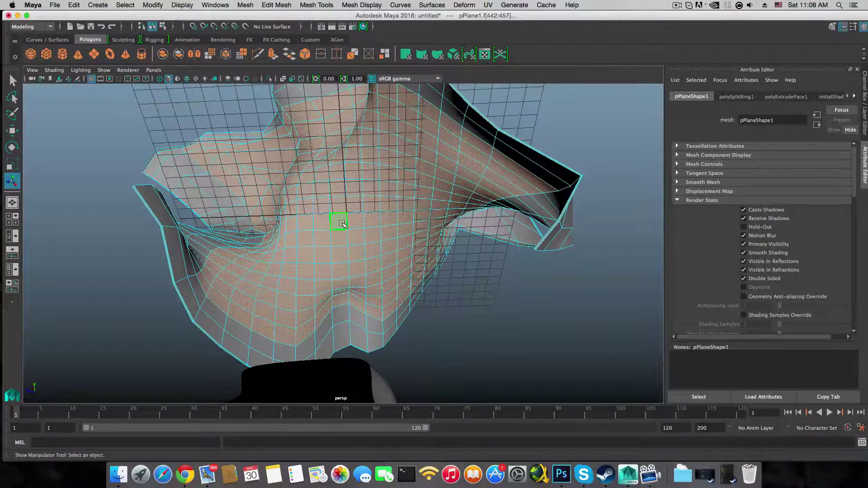
pyautogui.moveTo(337, 222)
pyautogui.keyDown('alt'); pyautogui.mouseDown()
pyautogui.moveTo(317, 198)
pyautogui.moveTo(282, 205)
pyautogui.moveTo(349, 224)
pyautogui.mouseUp(); pyautogui.keyUp('alt')
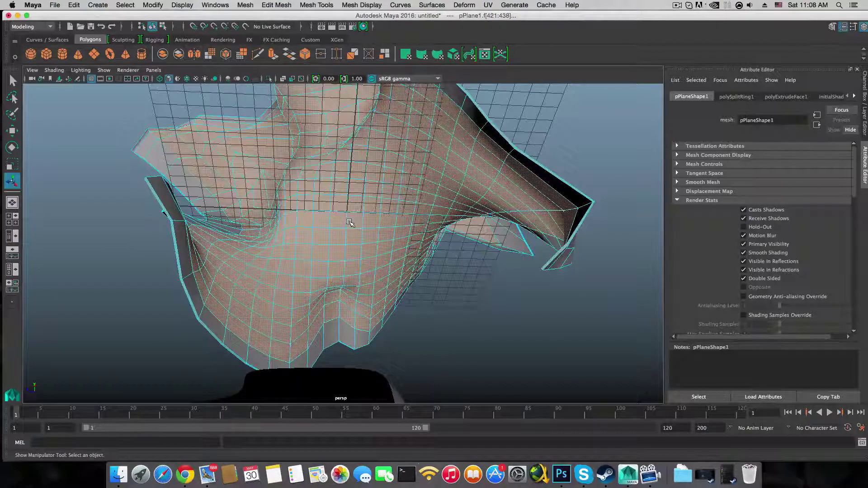
# - Show the on-screen keyboard and grow the face selection to the edge of the surface's broad side
pyautogui.click(778, 5)
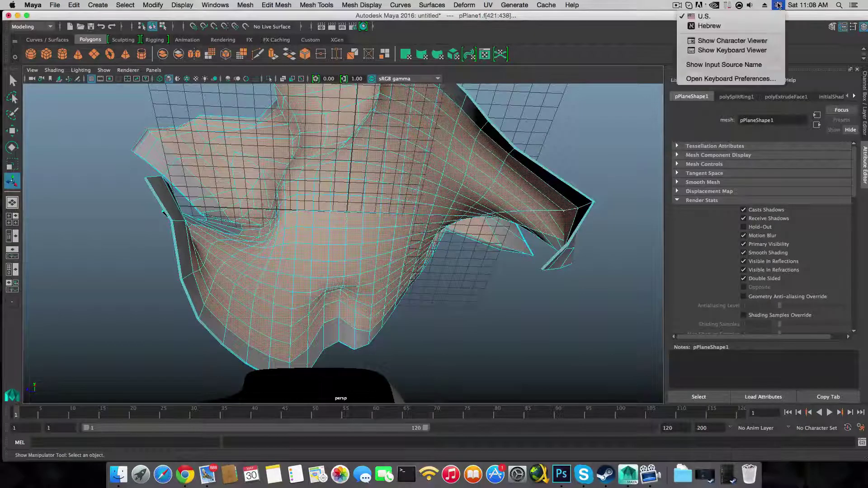
pyautogui.click(761, 51)
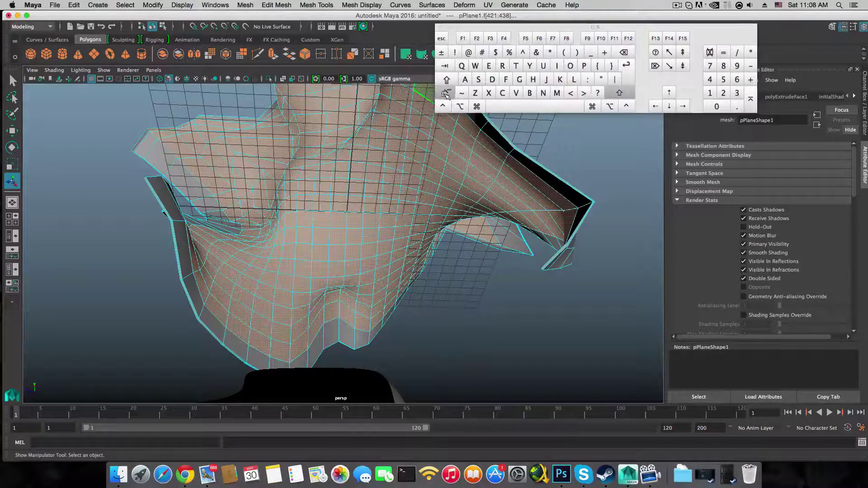
pyautogui.click(585, 93)
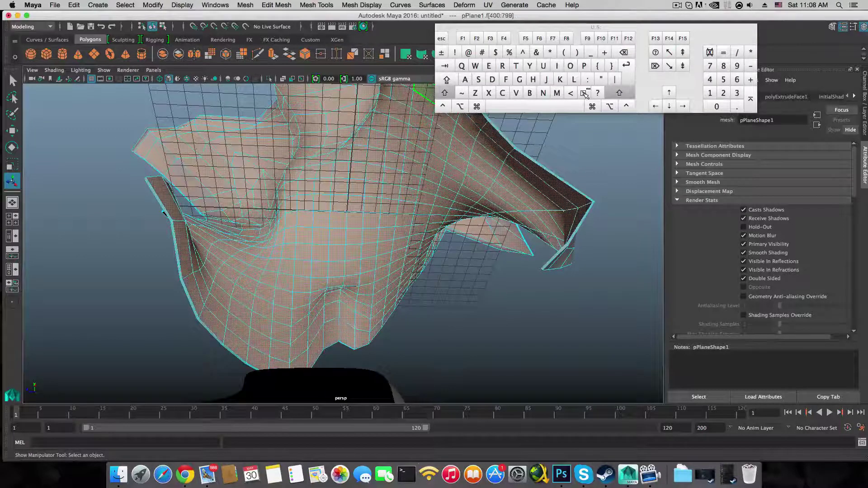
# - Grow the face selection once more so it takes in the adjoining strip of thin faces along the rim
pyautogui.keyDown('alt'); pyautogui.moveTo(612, 184); pyautogui.dragTo(446, 230, button='middle'); pyautogui.keyUp('alt')
pyautogui.keyDown('alt'); pyautogui.scroll(5, 573, 224); pyautogui.keyUp('alt')
pyautogui.keyDown('alt'); pyautogui.scroll(8, 446, 230); pyautogui.keyUp('alt')
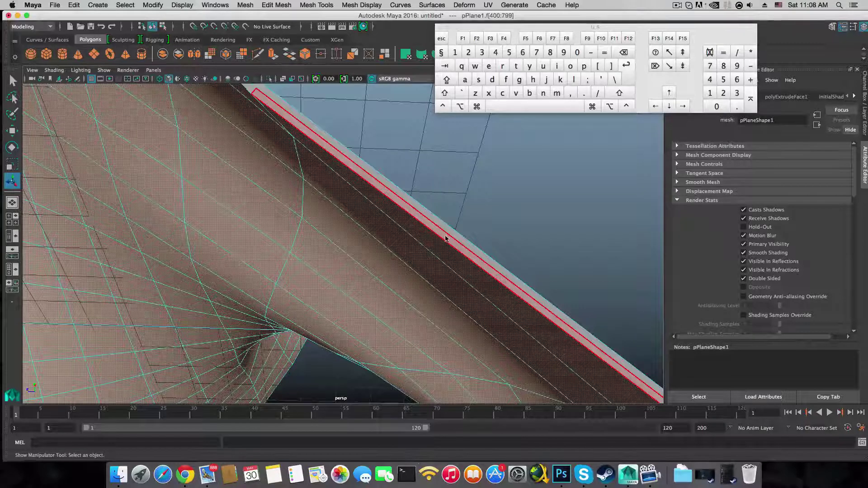
pyautogui.hotkey('shift', '.')
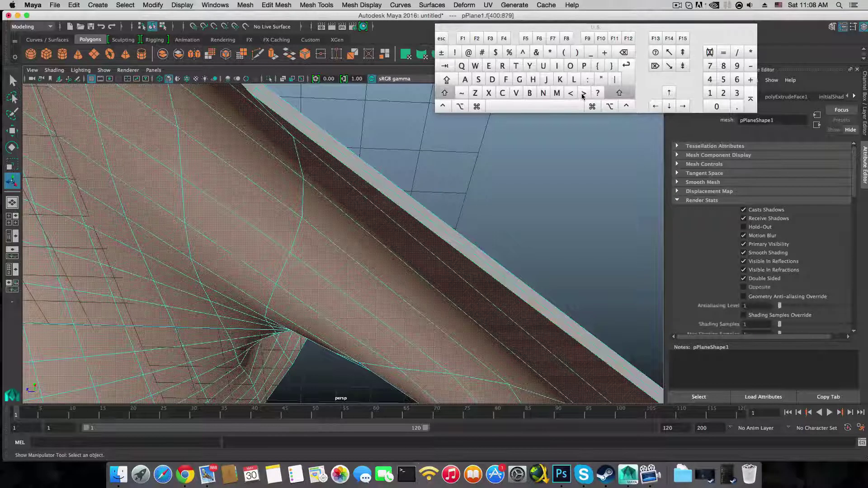
pyautogui.scroll(-8, 595, 158)
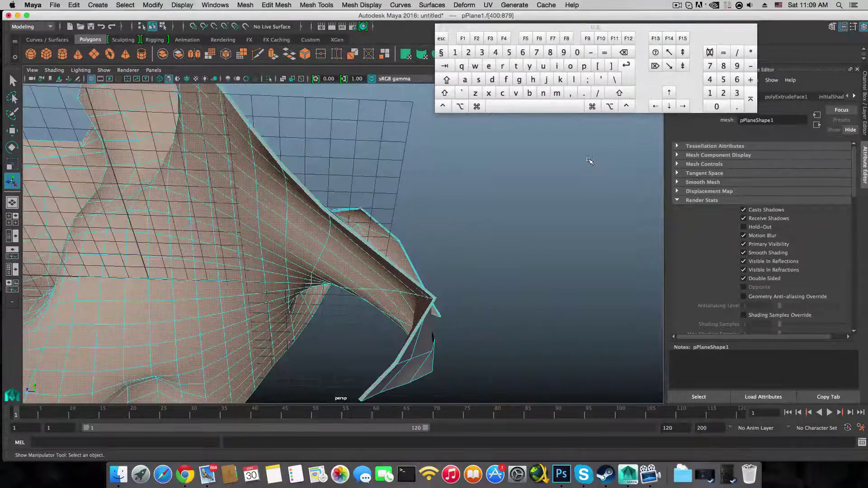
pyautogui.keyDown('alt'); pyautogui.moveTo(471, 181); pyautogui.dragTo(344, 249); pyautogui.keyUp('alt')
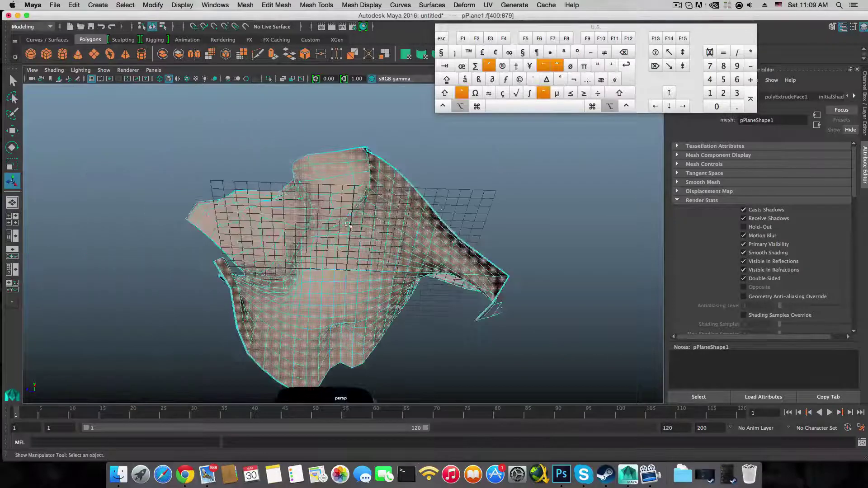
# - Open the Assign New Material window for the selected faces and move the on-screen keyboard slightly aside
pyautogui.rightClick(356, 228)
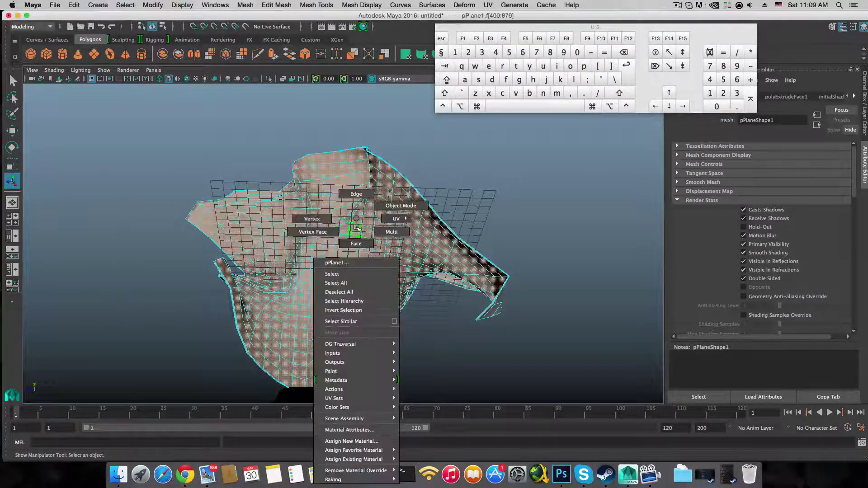
pyautogui.click(367, 442)
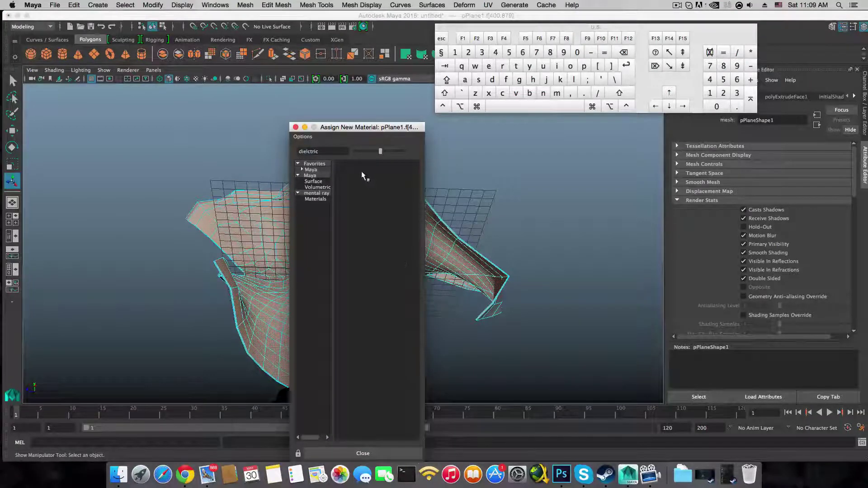
pyautogui.moveTo(467, 30); pyautogui.dragTo(454, 35)
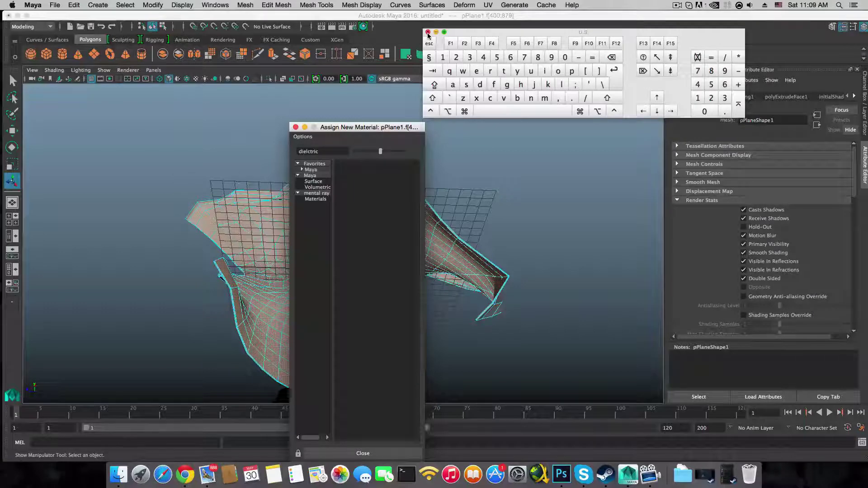
# - Check the Mayatomr.bundle loading options in the Plug-in Manager, and show the mental ray category in the Assign New Material window
pyautogui.click(218, 5)
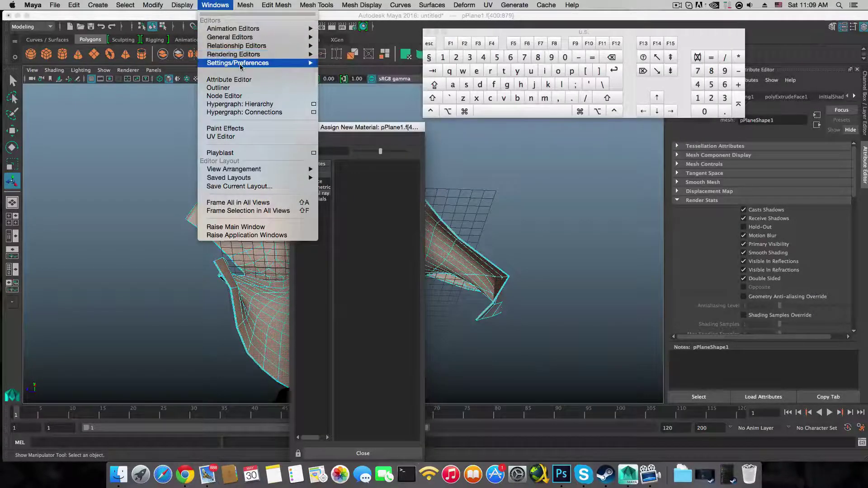
pyautogui.moveTo(240, 66)
pyautogui.click(345, 144)
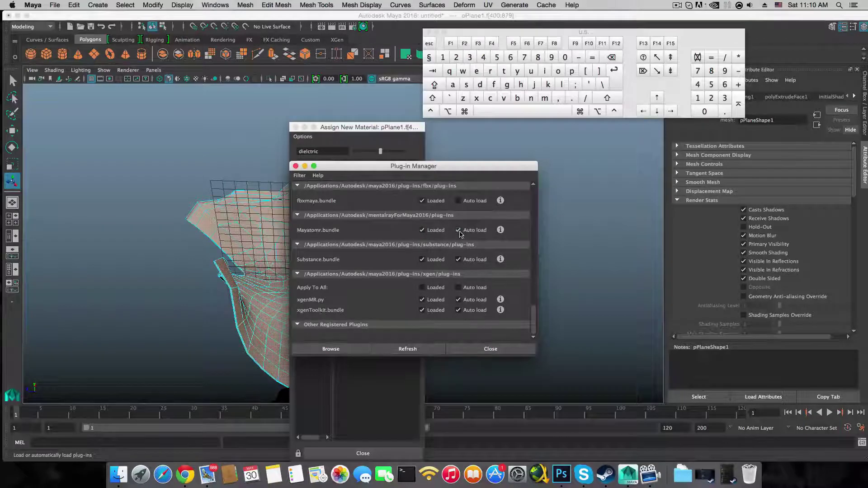
pyautogui.click(492, 349)
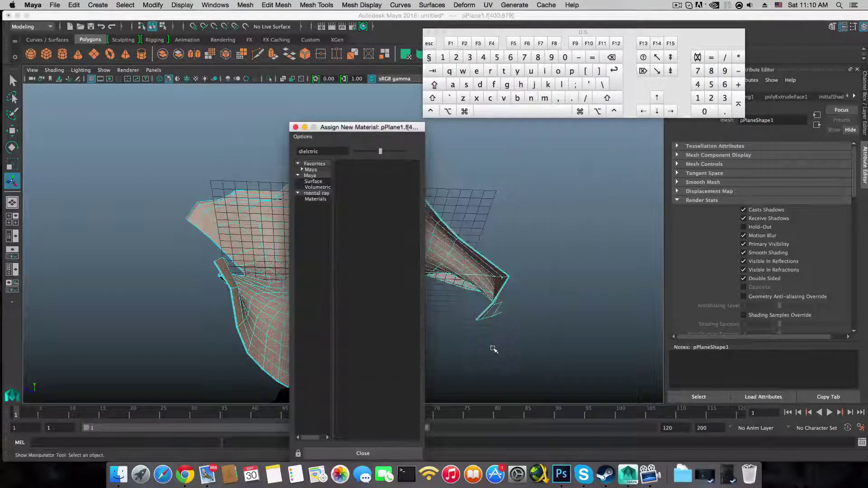
pyautogui.moveTo(356, 132); pyautogui.dragTo(372, 124)
pyautogui.click(334, 186)
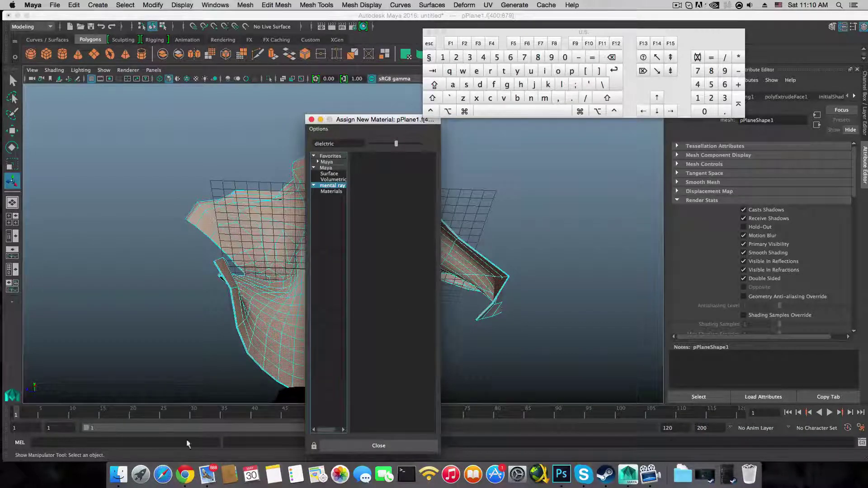
# - Switch to Chrome, close the on-screen keyboard and open a new browser tab
pyautogui.click(185, 474)
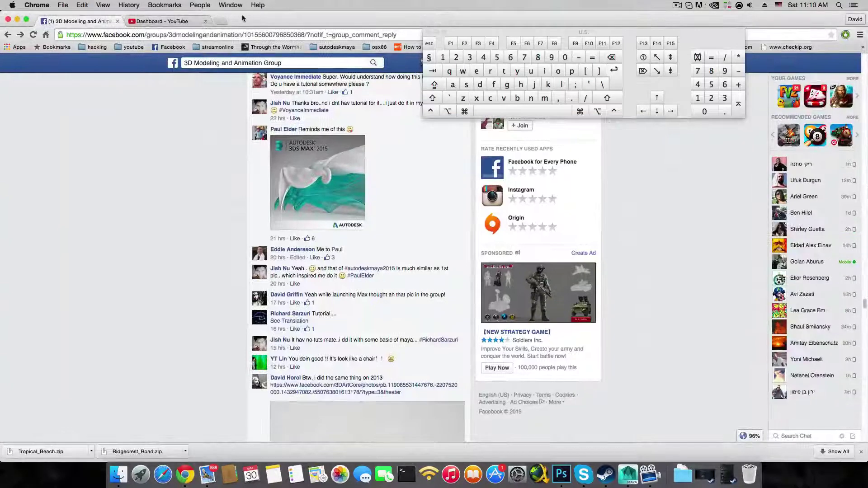
pyautogui.click(427, 31)
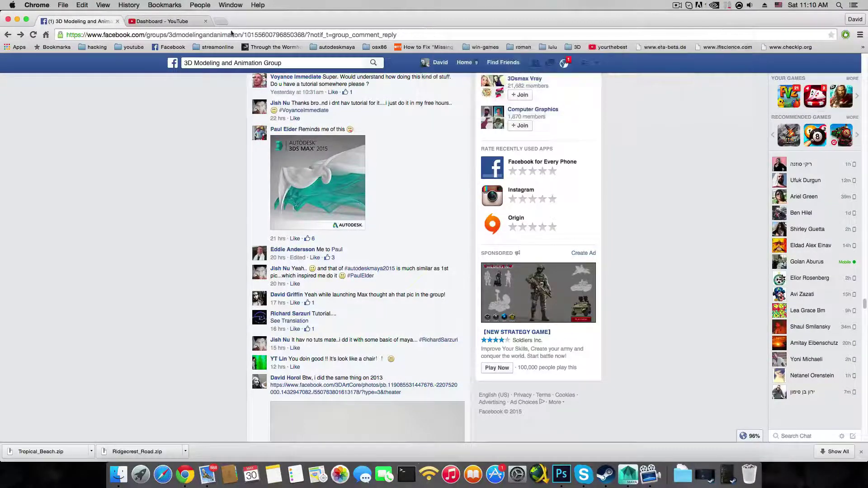
pyautogui.click(221, 21)
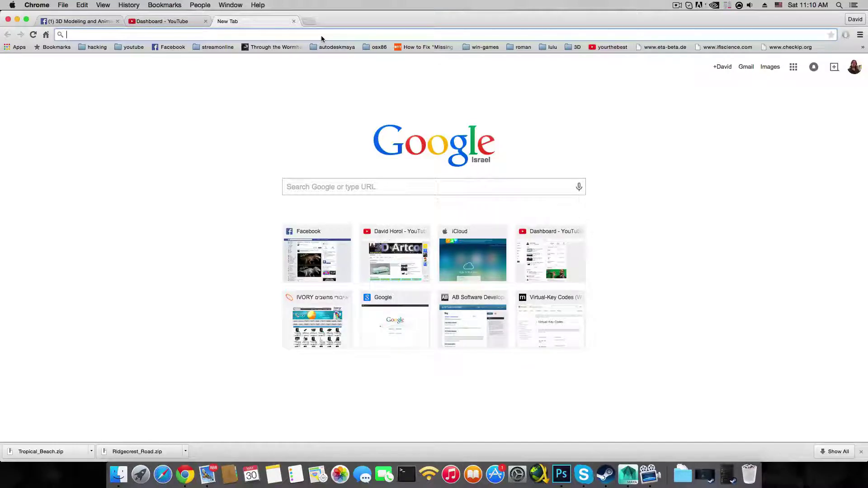
# - Search the web for "autodesk mental ray 2016" and open the Autodesk page for the mental ray Plugin for Maya 2016
pyautogui.write('autode')
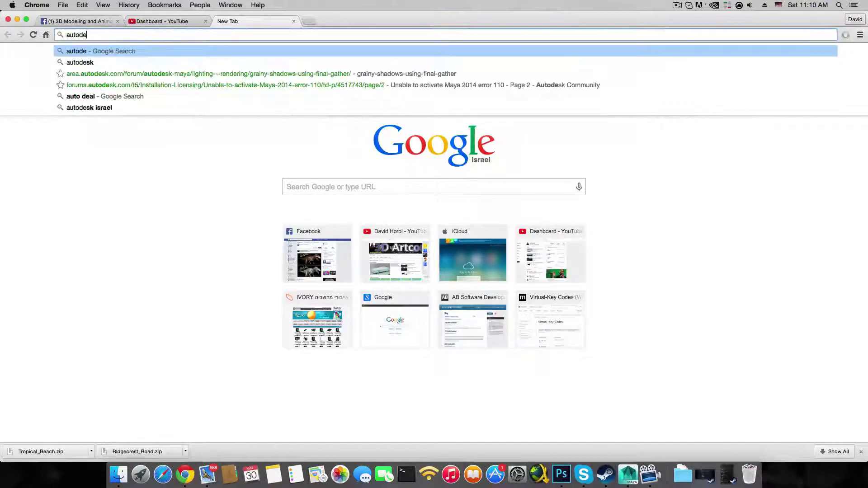
pyautogui.write('sk ment')
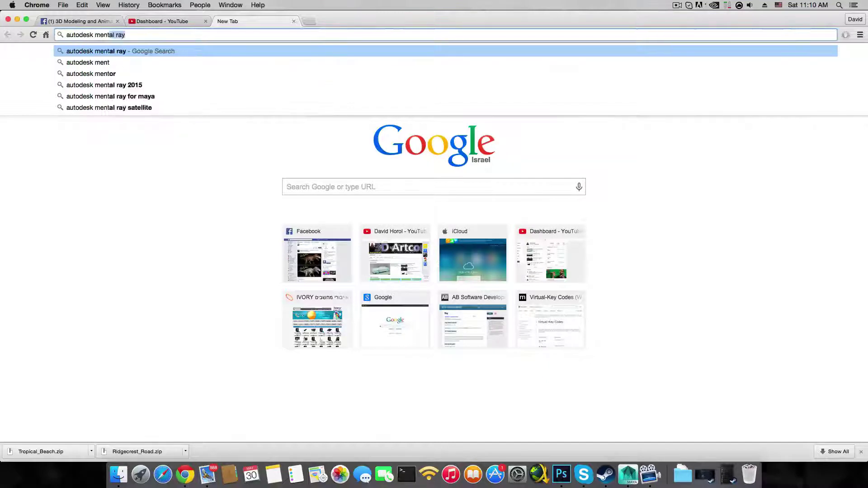
pyautogui.write('al ray')
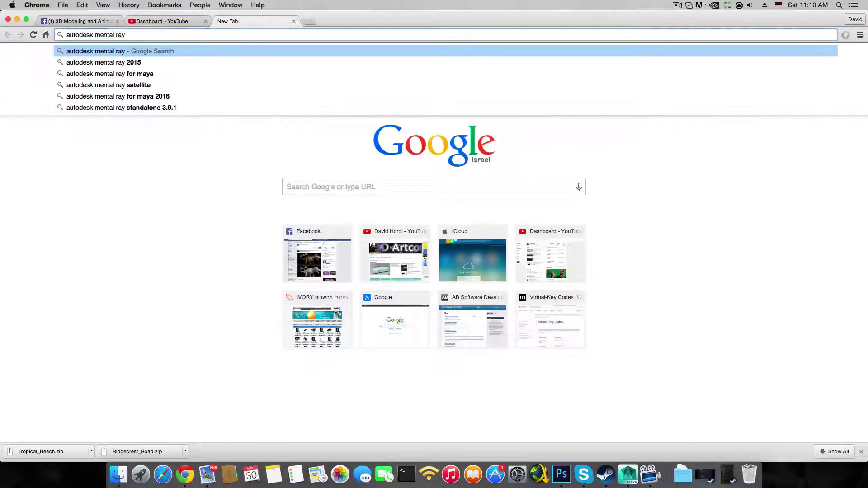
pyautogui.write(' 2016')
pyautogui.press('Return')
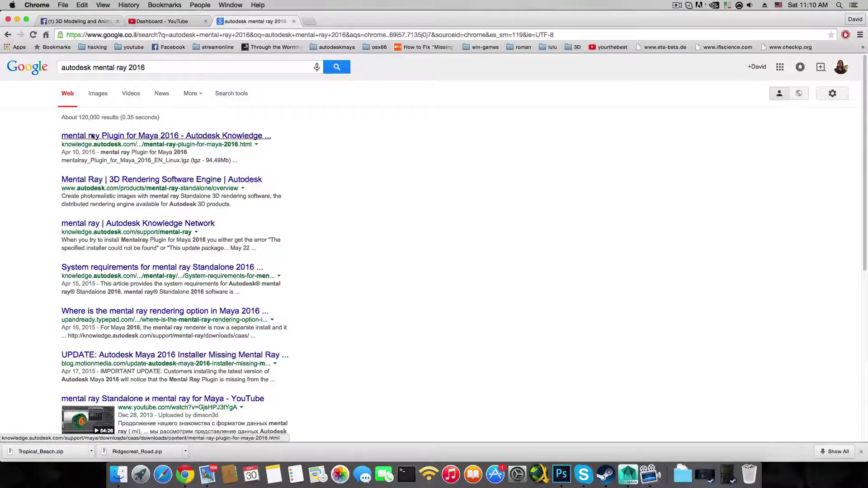
pyautogui.click(103, 138)
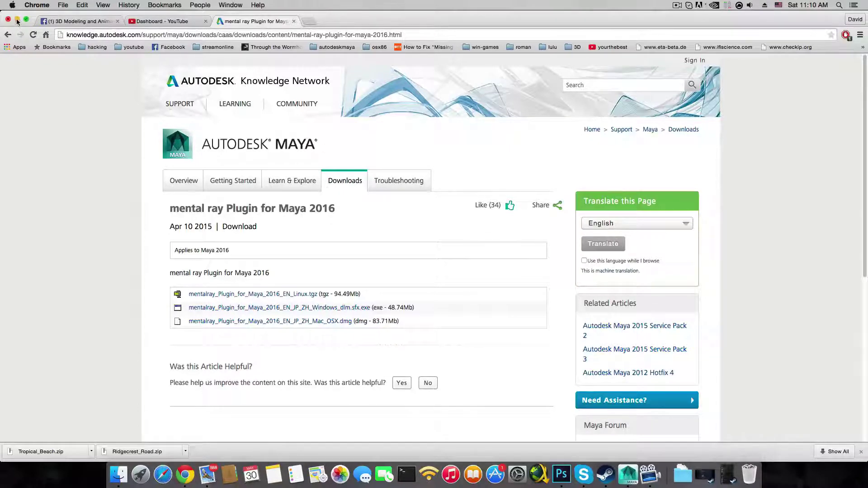
# - Close the plug-in page, open free3dnews.blogspot.co.il in a new tab and look through its posts
pyautogui.click(294, 21)
pyautogui.click(228, 25)
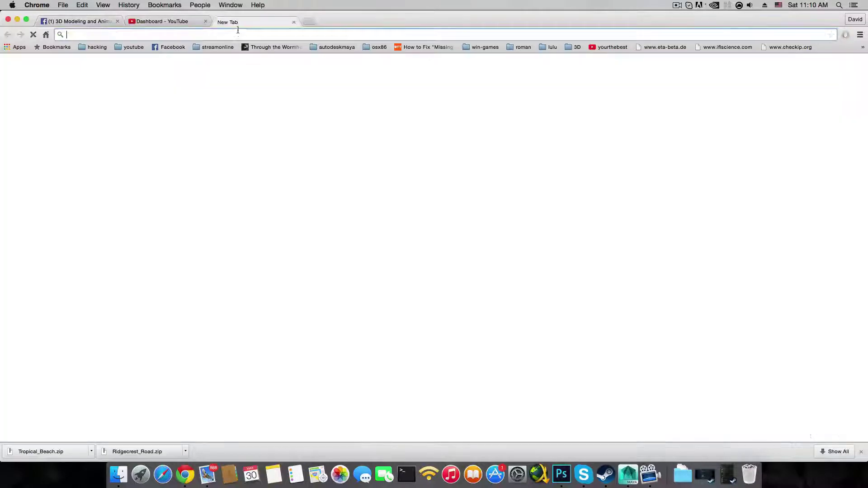
pyautogui.write('free')
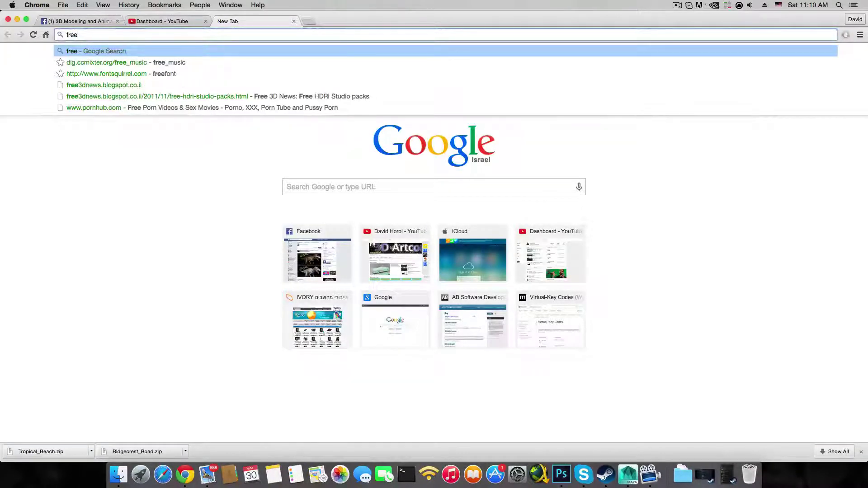
pyautogui.write('3dnews.blogspot.co.il')
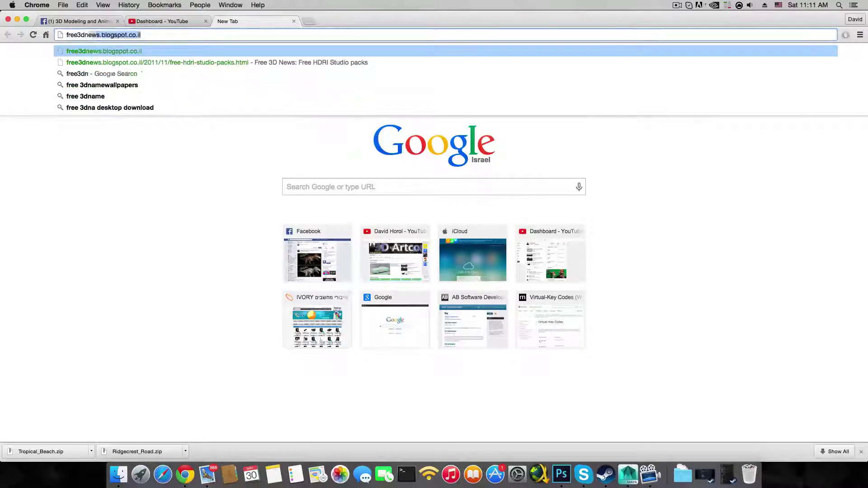
pyautogui.press('Return')
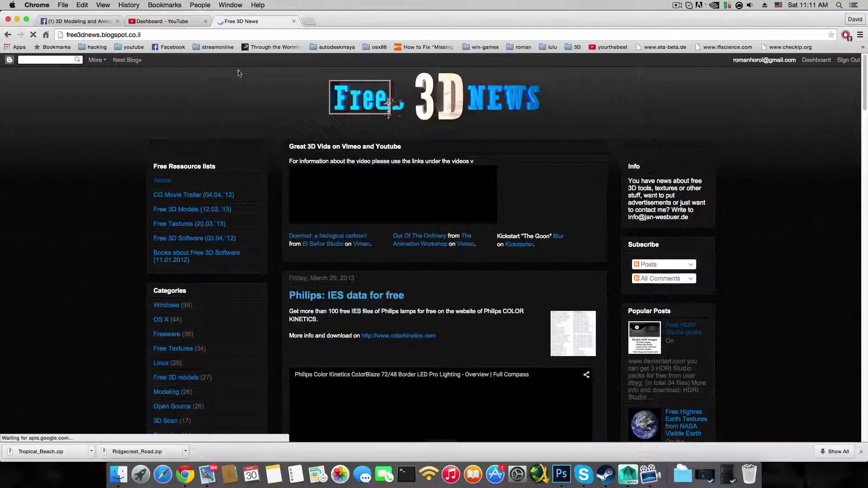
pyautogui.scroll(-5, 457, 189)
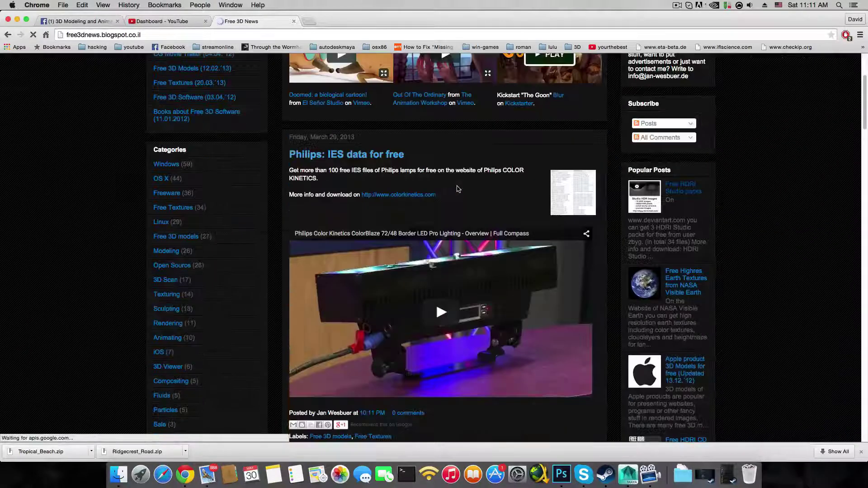
# - Find the "HDRMAPS: 23 free HDR images" post in the blog's March 2013 archive, open it and look through its page
pyautogui.scroll(5, 458, 189)
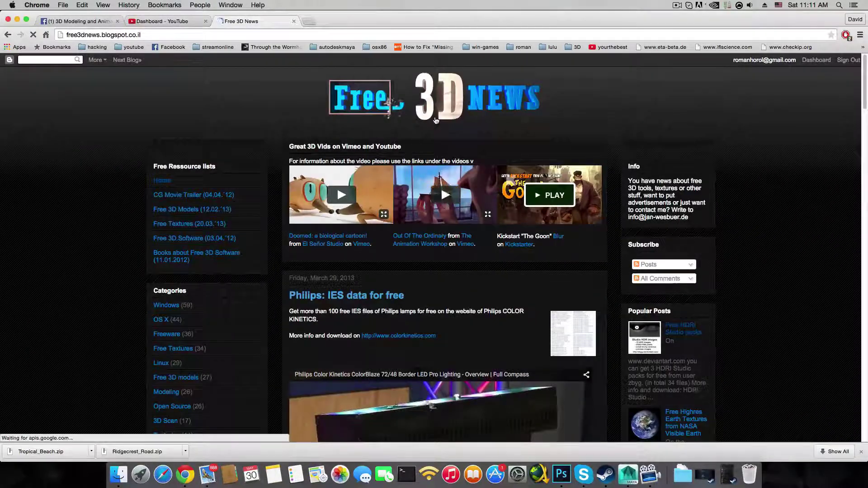
pyautogui.scroll(-1, 289, 277)
pyautogui.scroll(-10, 290, 277)
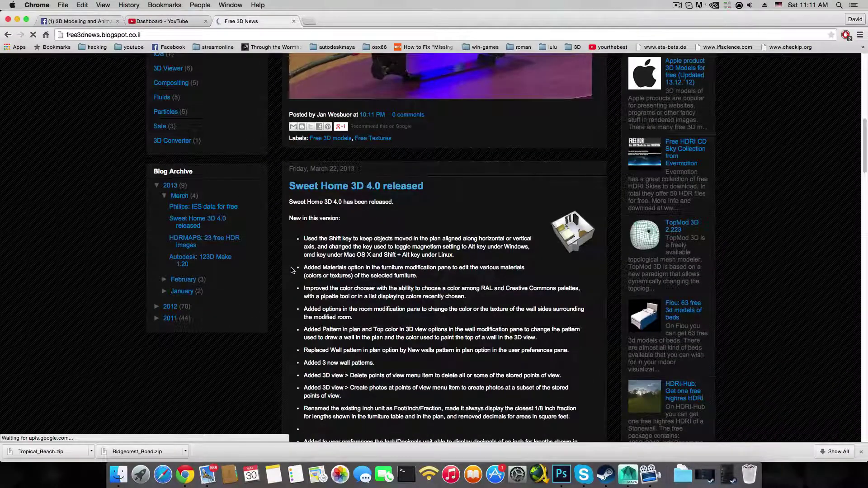
pyautogui.click(205, 241)
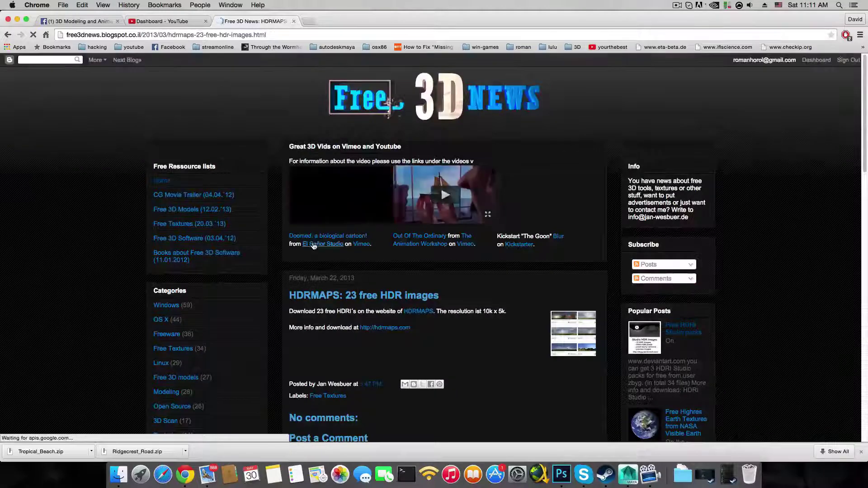
pyautogui.scroll(-4, 313, 242)
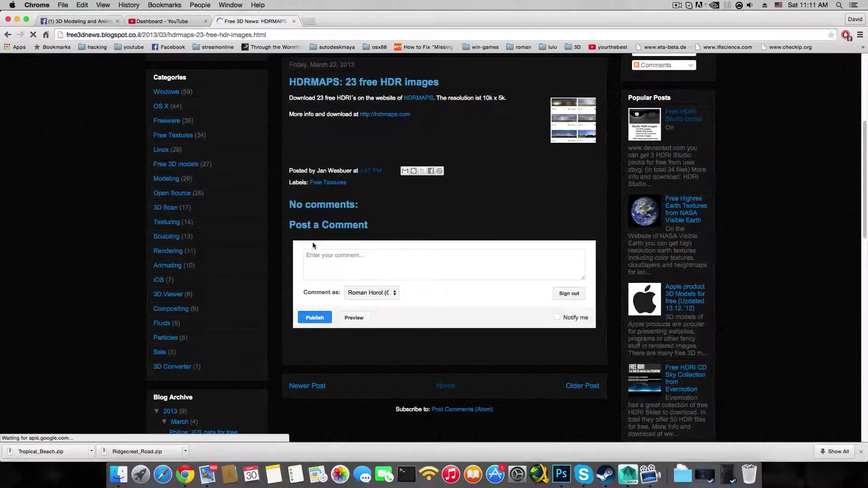
pyautogui.scroll(5, 313, 242)
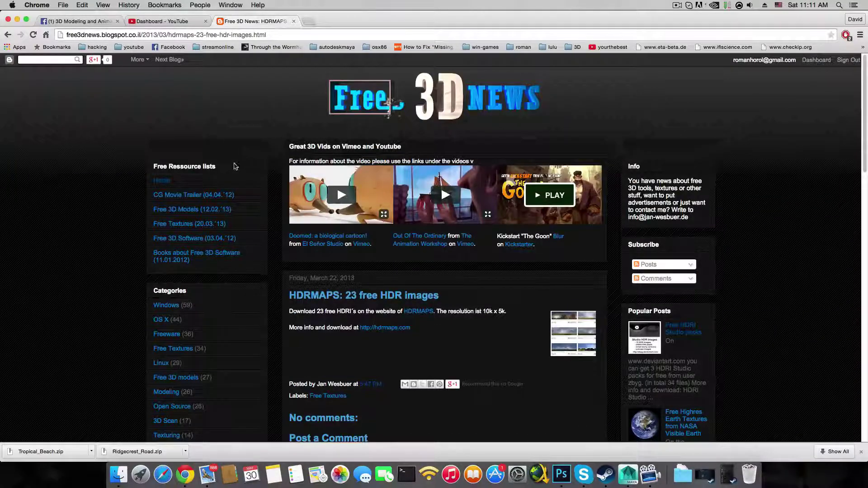
# - Start a search within the blog using its own search field
pyautogui.click(60, 60)
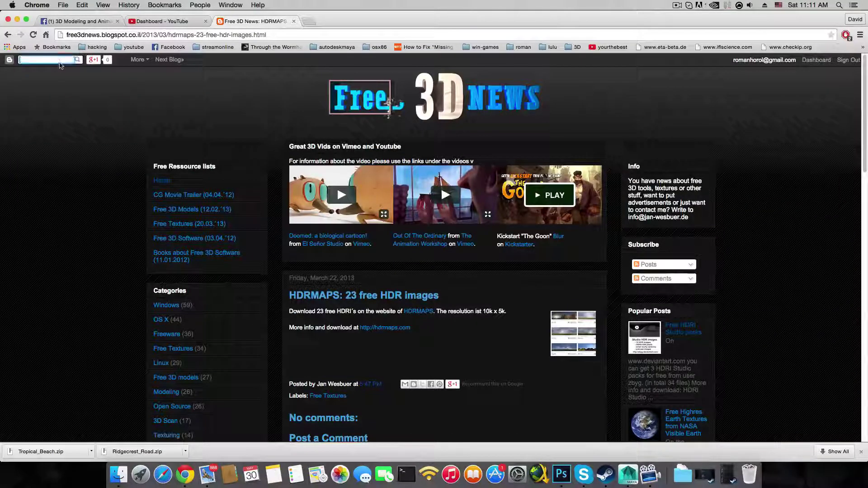
# - Search the blog for "hdri studio" and open the HDRI Studio Pack 1 page from the Free HDRI Studio packs post
pyautogui.write('hdri st')
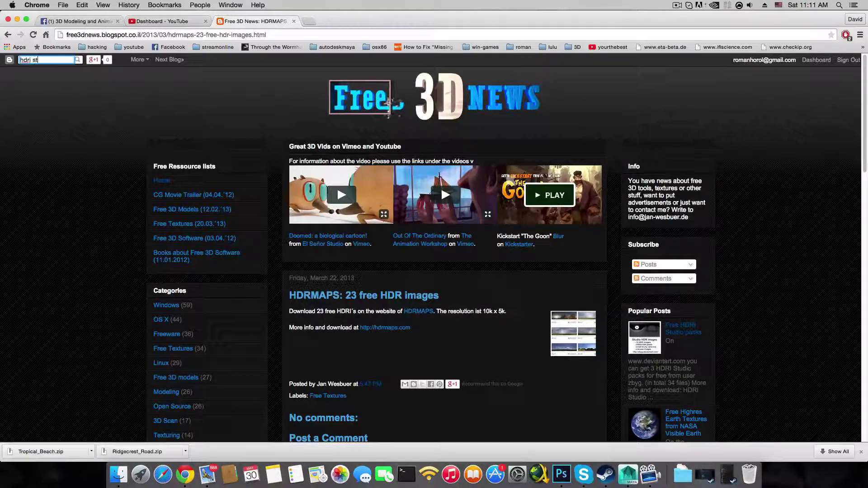
pyautogui.write('udio')
pyautogui.press('Return')
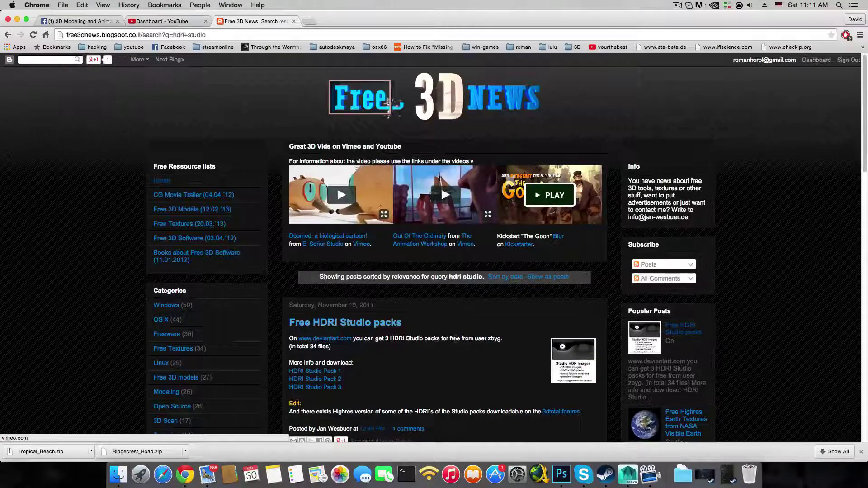
pyautogui.scroll(-1, 350, 307)
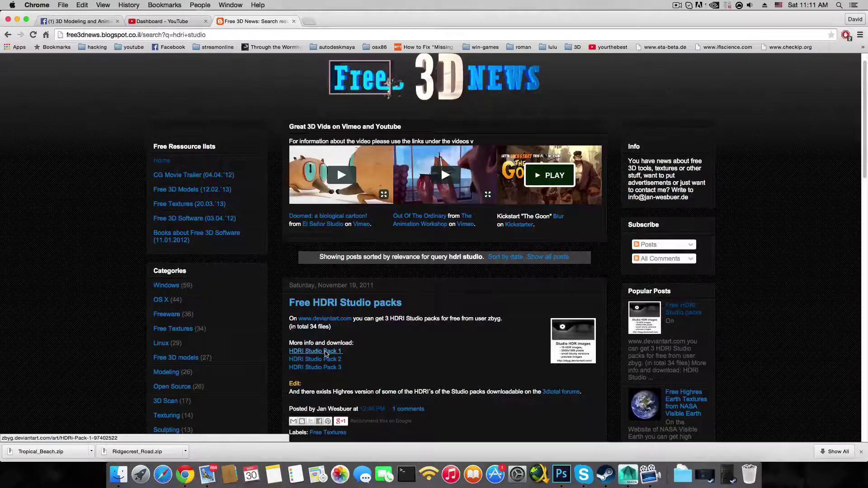
pyautogui.click(325, 352)
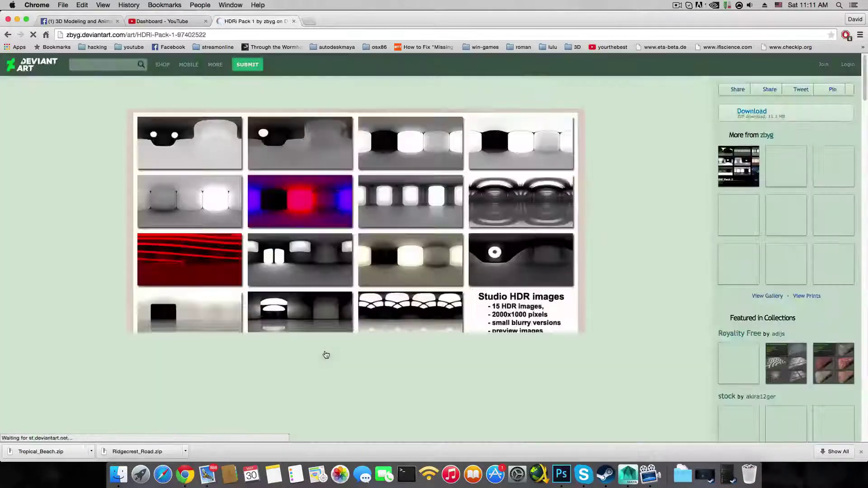
# - Look over the HDRi Pack 1 preview, download its ZIP file, and return to Maya
pyautogui.scroll(-3, 367, 353)
pyautogui.scroll(3, 367, 352)
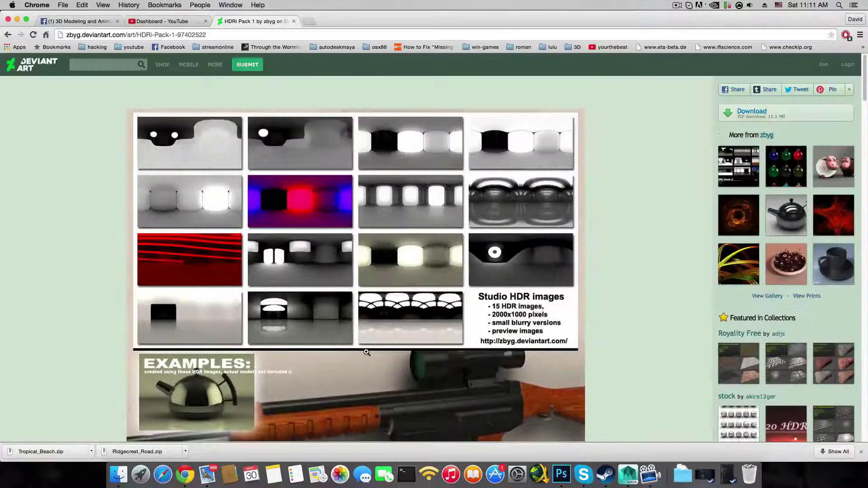
pyautogui.scroll(-6, 367, 352)
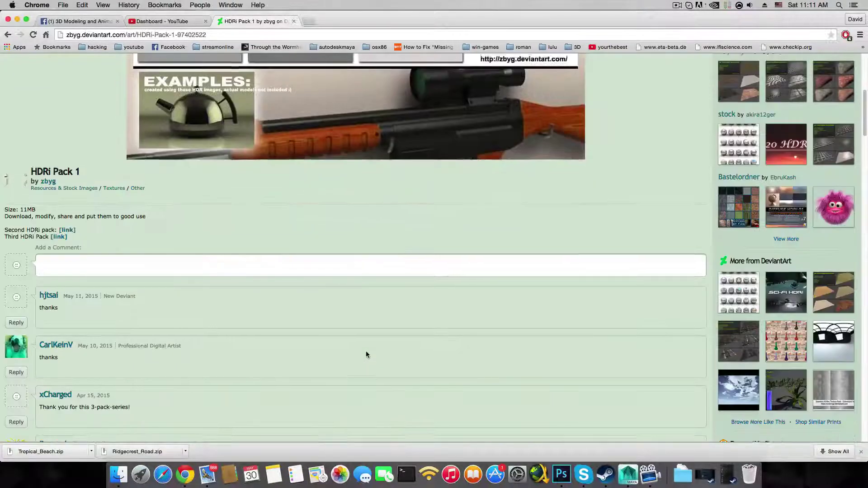
pyautogui.scroll(6, 367, 352)
pyautogui.click(751, 112)
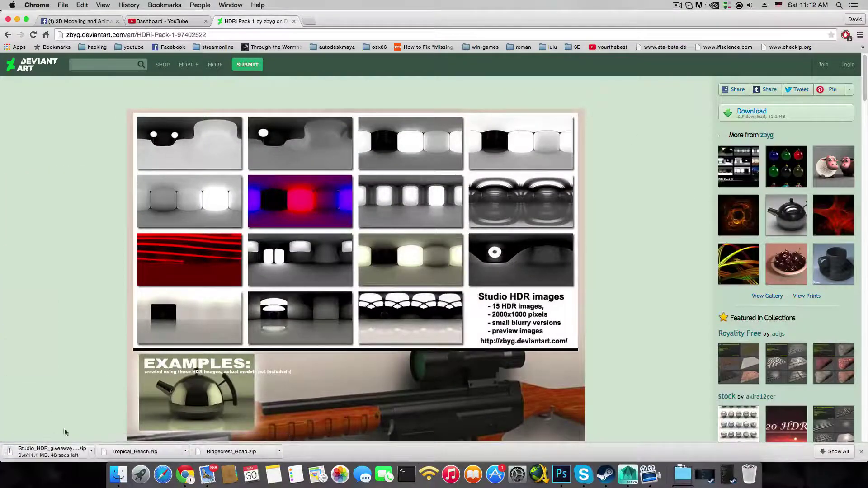
pyautogui.click(15, 19)
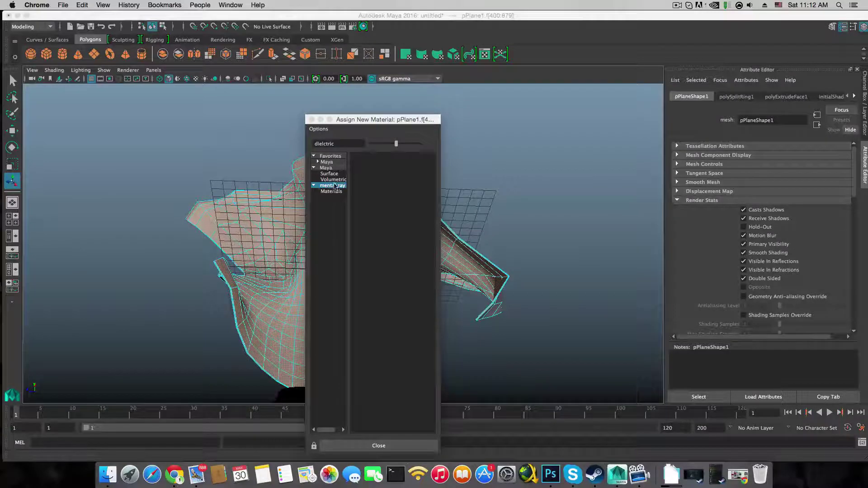
pyautogui.moveTo(345, 122); pyautogui.dragTo(553, 74)
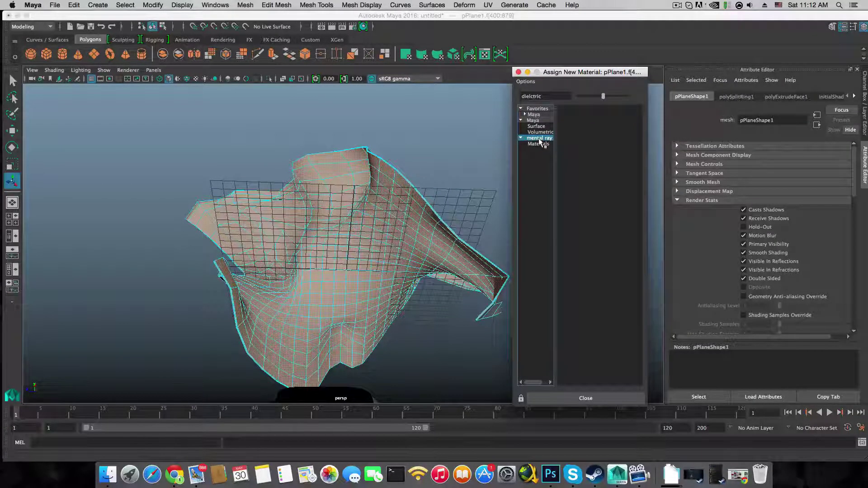
pyautogui.click(521, 138)
pyautogui.click(522, 138)
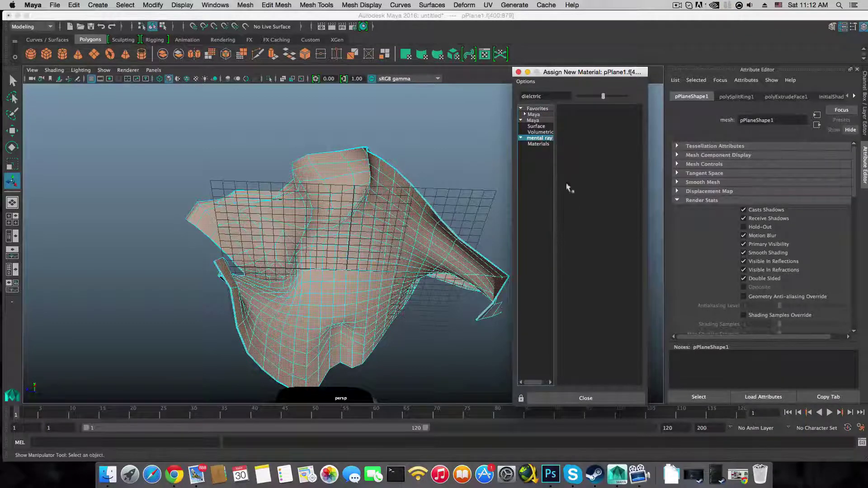
pyautogui.moveTo(571, 72); pyautogui.dragTo(403, 104)
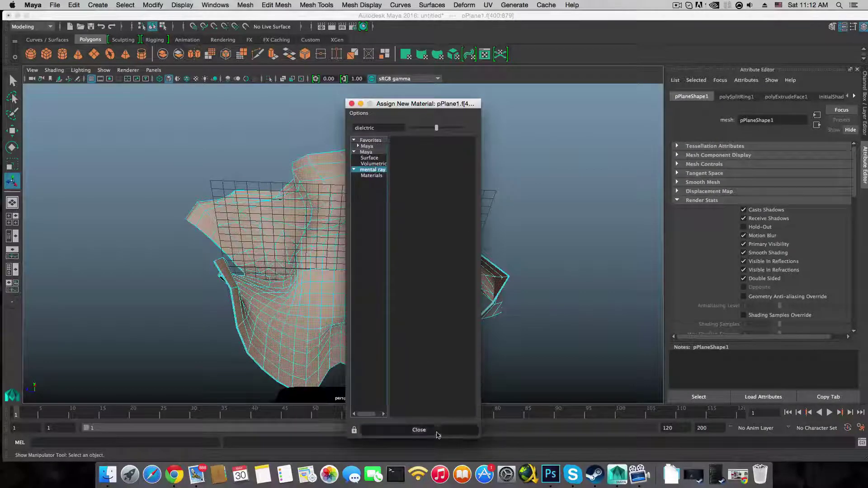
pyautogui.click(419, 429)
# - Assign a new mental ray mia_material_x to the selected pPlane1 faces, clearing the leftover "dielctric" filter in the material list
pyautogui.moveTo(361, 236); pyautogui.dragTo(374, 438, button='right')
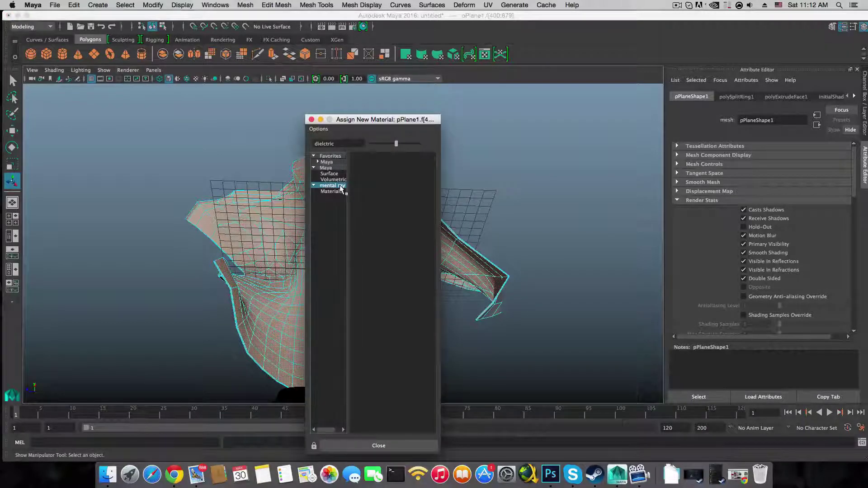
pyautogui.click(315, 185)
pyautogui.click(314, 185)
pyautogui.click(328, 191)
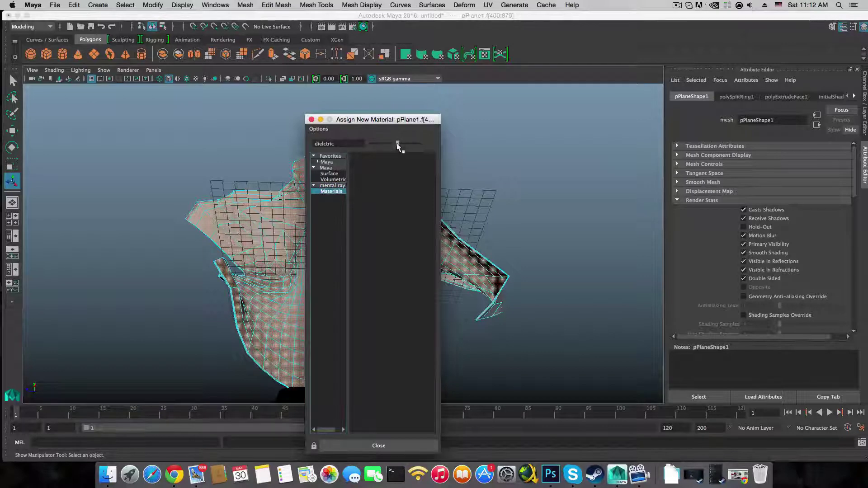
pyautogui.moveTo(398, 143); pyautogui.dragTo(294, 153)
pyautogui.press('BackSpace')
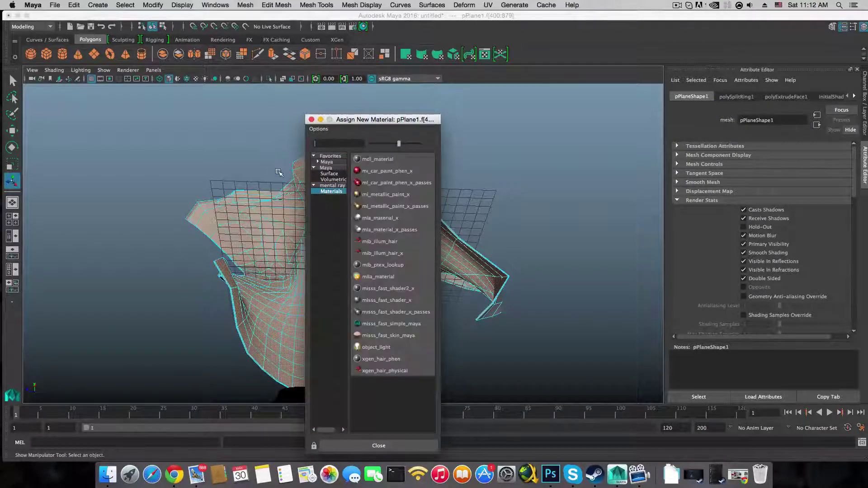
pyautogui.click(384, 218)
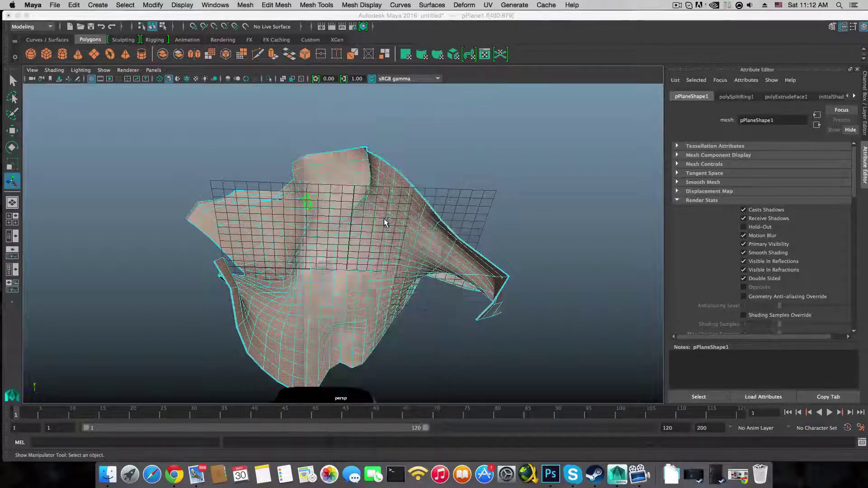
# - Give mia_material_x1 a white diffuse color and set its reflectivity to 0.086 and glossiness to 0.174
pyautogui.click(752, 97)
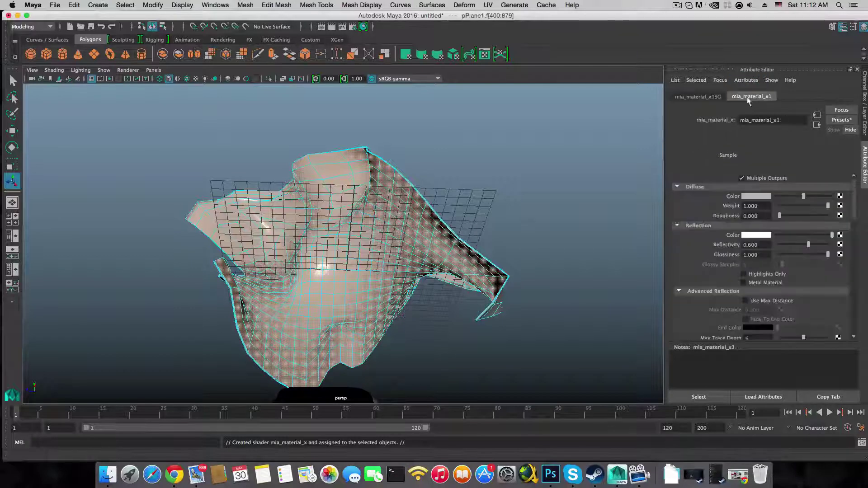
pyautogui.click(764, 197)
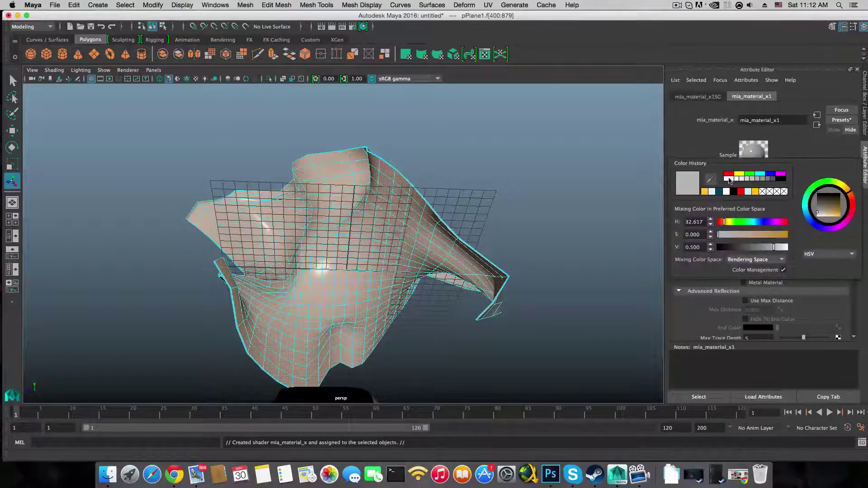
pyautogui.click(730, 179)
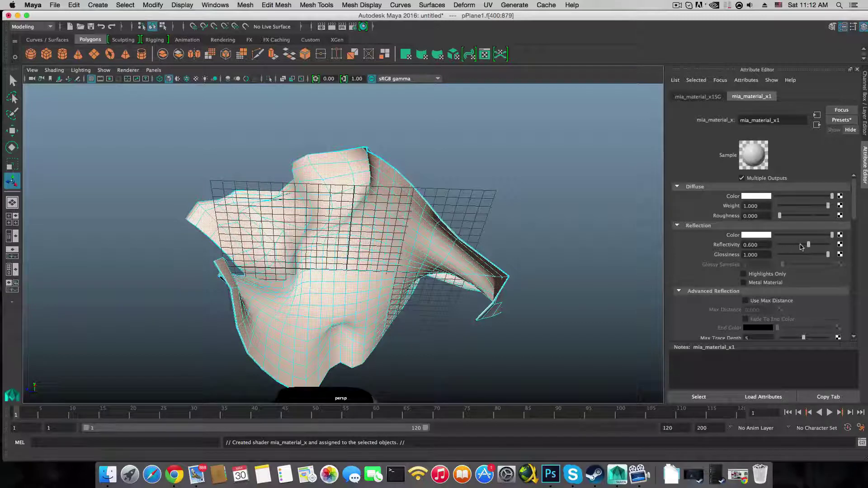
pyautogui.moveTo(809, 245); pyautogui.dragTo(781, 264)
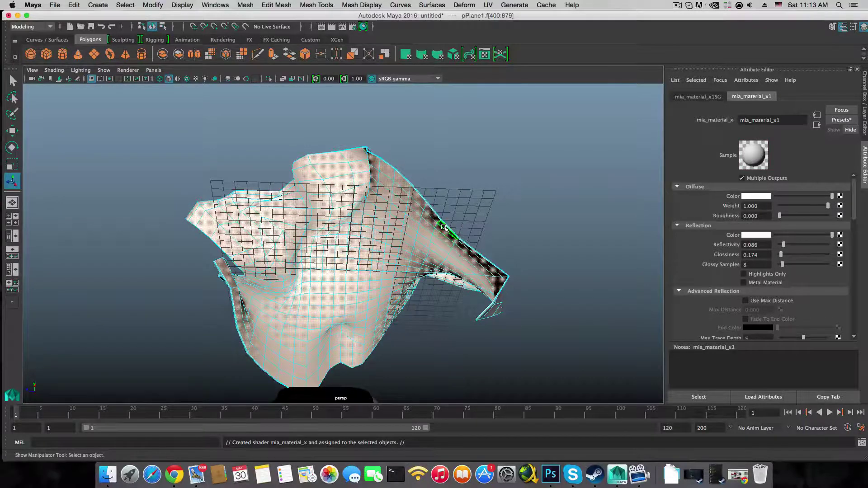
# - Select a two-by-two patch of faces near the middle of the opposite side of the pPlane1 mesh
pyautogui.keyDown('alt'); pyautogui.moveTo(444, 230); pyautogui.dragTo(371, 255); pyautogui.keyUp('alt')
pyautogui.click(361, 251)
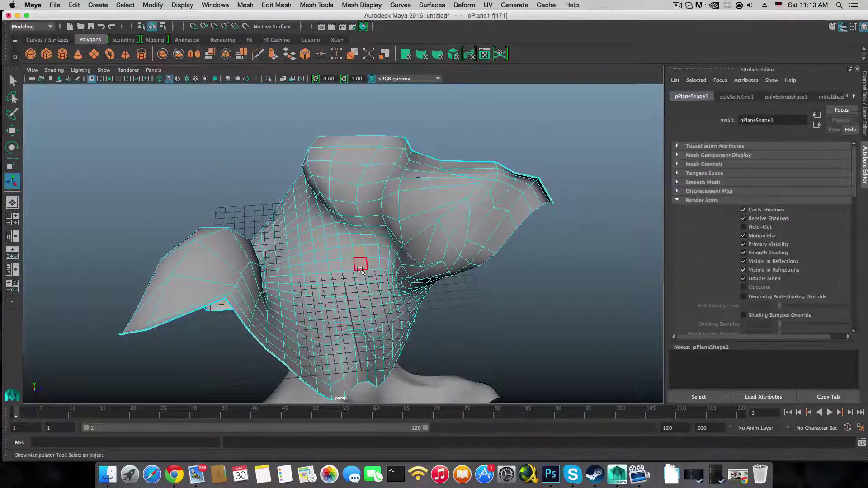
pyautogui.keyDown('shift'); pyautogui.click(361, 265); pyautogui.keyUp('shift')
pyautogui.keyDown('shift'); pyautogui.click(348, 266); pyautogui.keyUp('shift')
pyautogui.keyDown('shift'); pyautogui.click(348, 254); pyautogui.keyUp('shift')
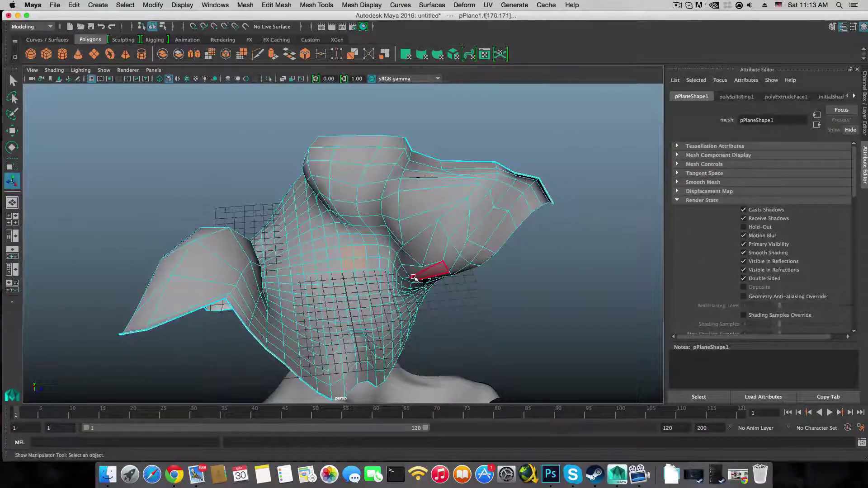
# - Try growing the face selection outward from the patch, then shrink it back to the four starting faces
pyautogui.hotkey('shift', '.')
pyautogui.hotkey('shift', '.')
pyautogui.hotkey('shift', '.')
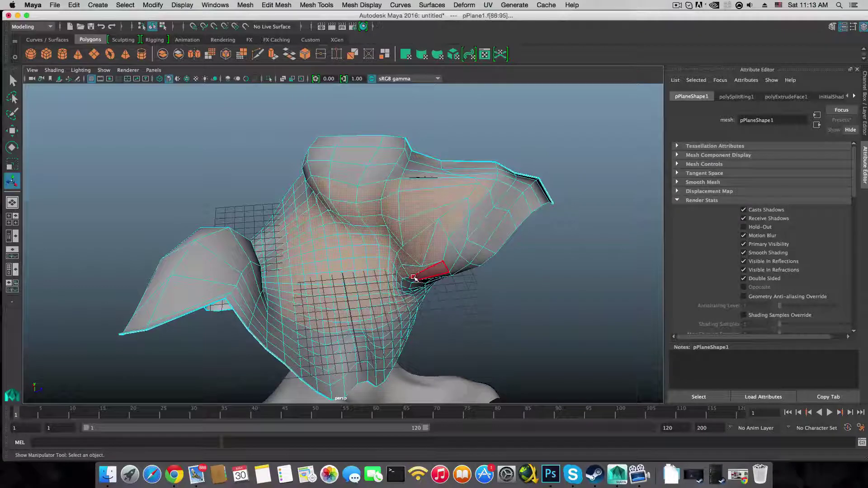
pyautogui.keyDown('alt'); pyautogui.moveTo(413, 277); pyautogui.dragTo(383, 276); pyautogui.keyUp('alt')
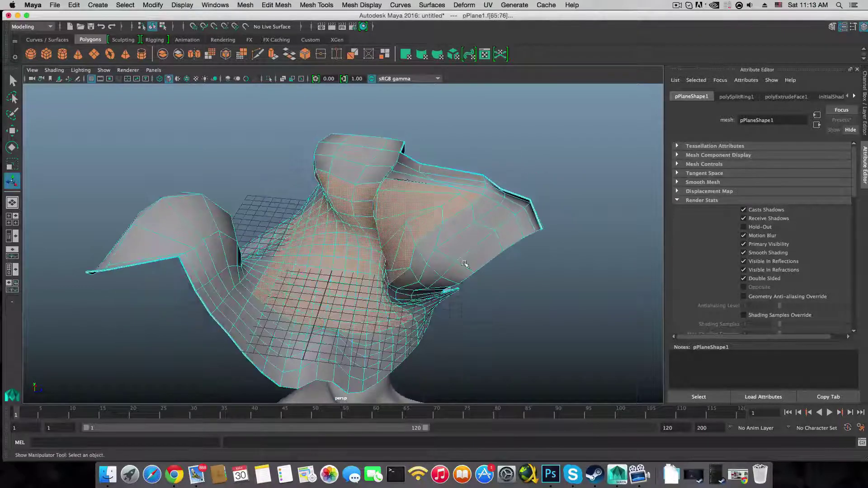
pyautogui.keyDown('alt'); pyautogui.moveTo(464, 263); pyautogui.dragTo(245, 269); pyautogui.keyUp('alt')
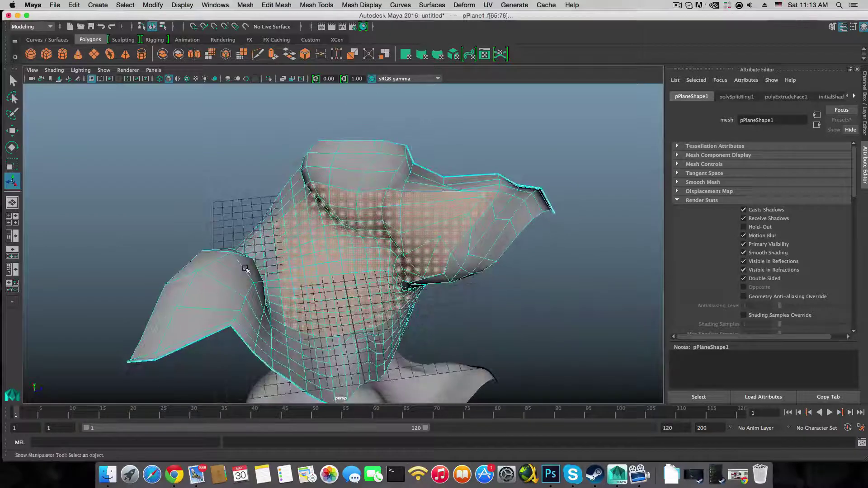
pyautogui.hotkey('shift', ',')
pyautogui.hotkey('shift', ',')
pyautogui.hotkey('shift', '.')
pyautogui.hotkey('shift', '.')
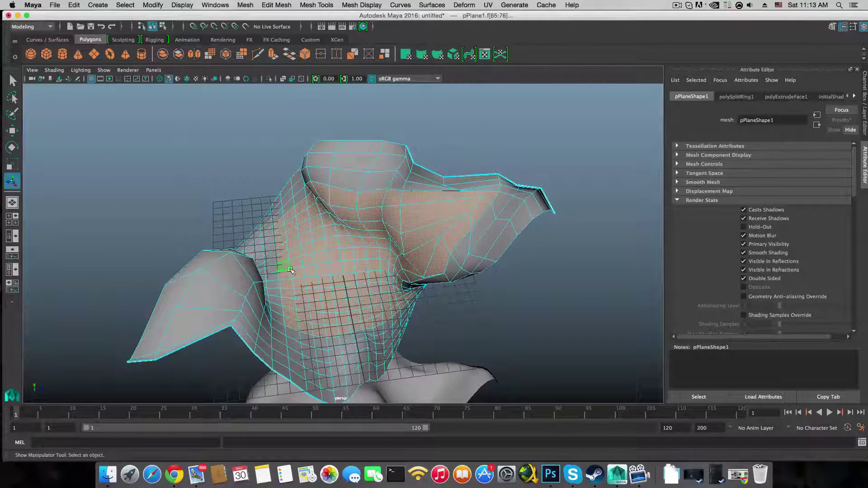
pyautogui.moveTo(296, 294)
pyautogui.keyDown('alt'); pyautogui.mouseDown()
pyautogui.moveTo(295, 311)
pyautogui.moveTo(295, 297)
pyautogui.mouseUp(); pyautogui.keyUp('alt')
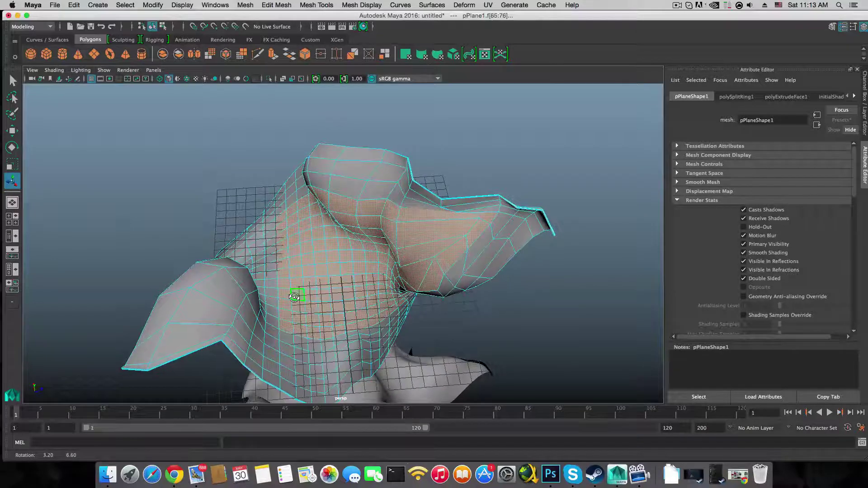
pyautogui.hotkey('shift', ',')
pyautogui.hotkey('shift', ',')
pyautogui.hotkey('shift', ',')
pyautogui.hotkey('shift', ',')
pyautogui.hotkey('shift', ',')
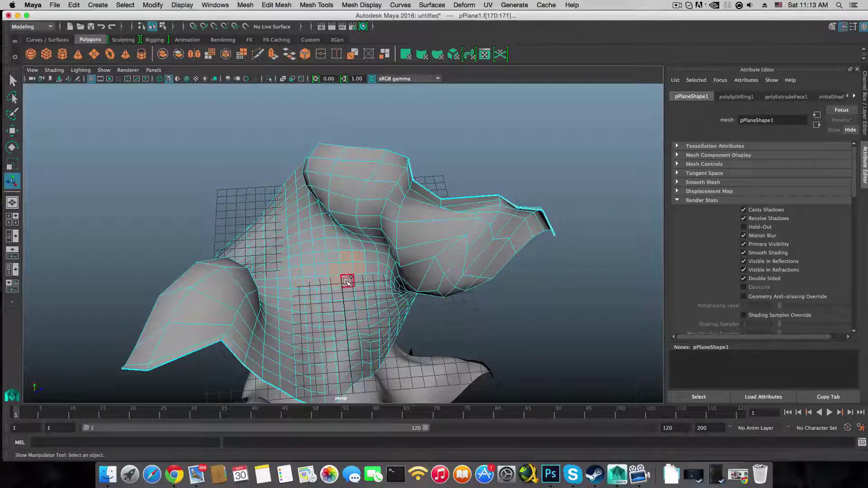
# - Adjust the starting patch of faces and grow the selection until it covers this whole side of the pPlane1 mesh
pyautogui.keyDown('ctrl'); pyautogui.click(362, 257); pyautogui.keyUp('ctrl')
pyautogui.keyDown('ctrl'); pyautogui.click(348, 257); pyautogui.keyUp('ctrl')
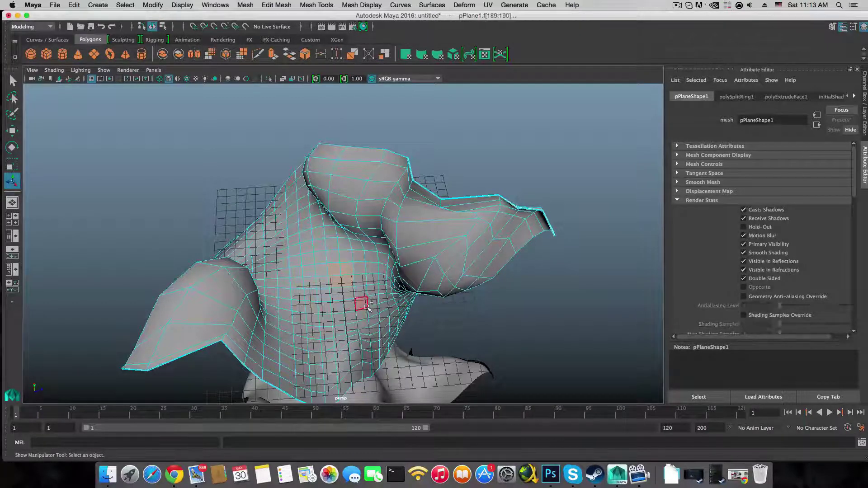
pyautogui.hotkey('shift', '.')
pyautogui.hotkey('shift', '.')
pyautogui.hotkey('shift', '.')
pyautogui.hotkey('shift', '.')
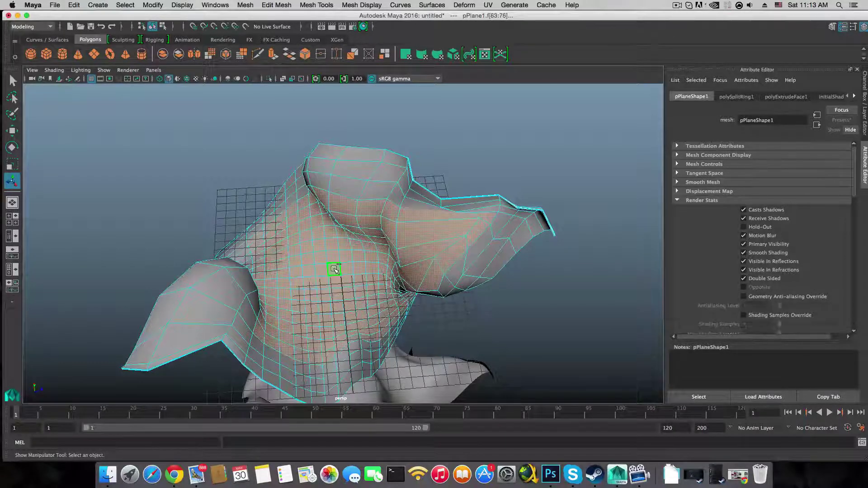
pyautogui.hotkey('shift', '.')
pyautogui.hotkey('shift', '.')
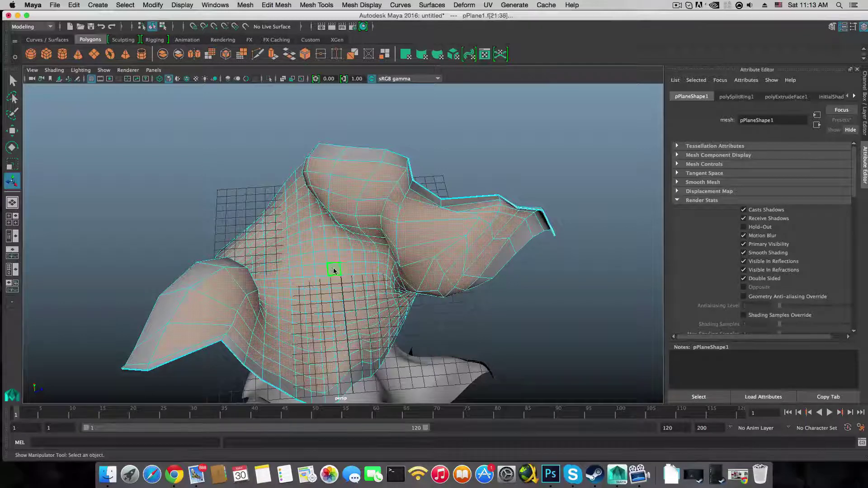
pyautogui.hotkey('shift', '.')
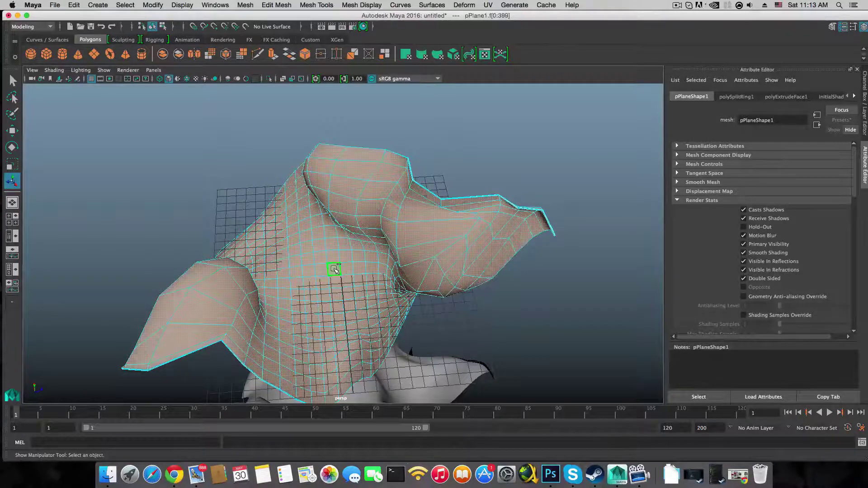
# - Assign another new mental ray mia_material_x to the selected faces on this side of the mesh
pyautogui.scroll(3, 438, 240)
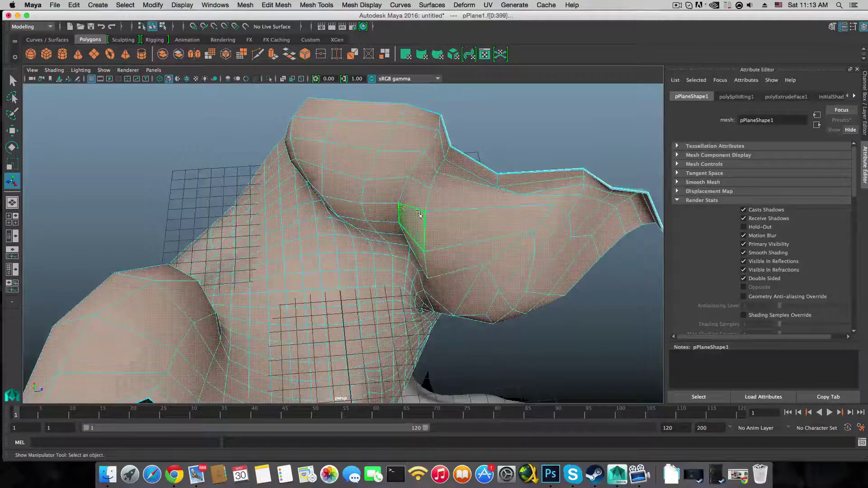
pyautogui.rightClick(400, 206)
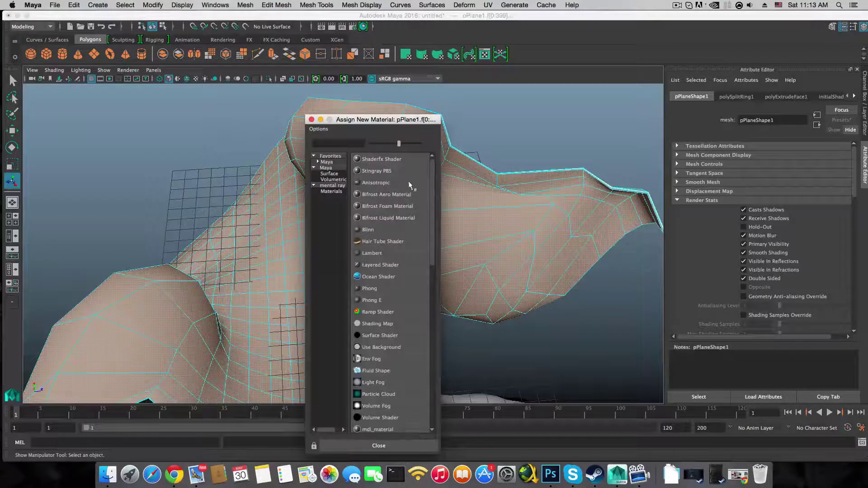
pyautogui.click(341, 186)
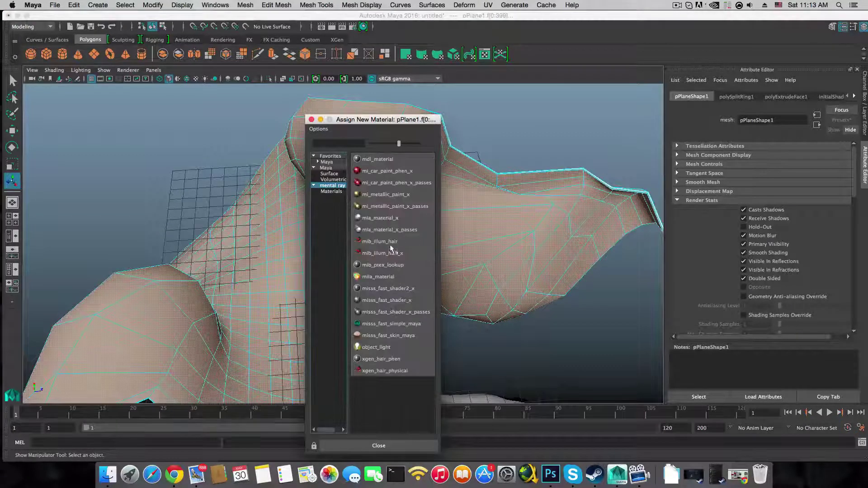
pyautogui.click(389, 219)
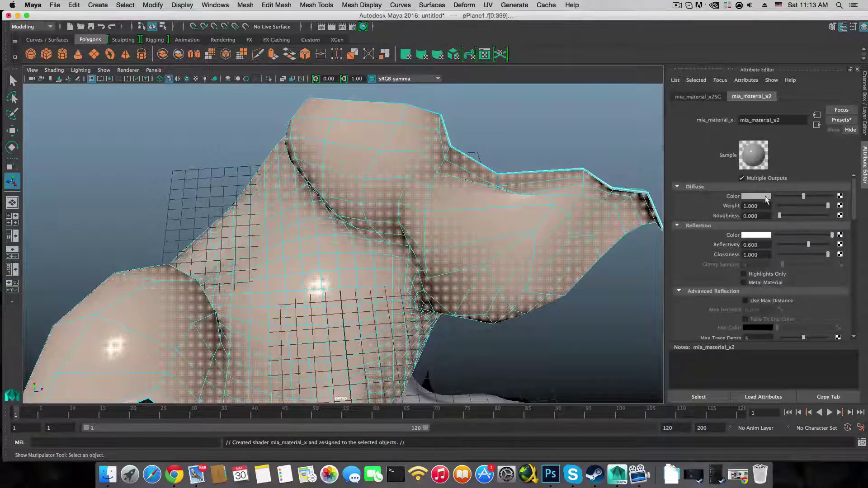
# - Set the diffuse color of mia_material_x2 to a teal blue of about H 209, S 0.86, V 0.27
pyautogui.click(760, 197)
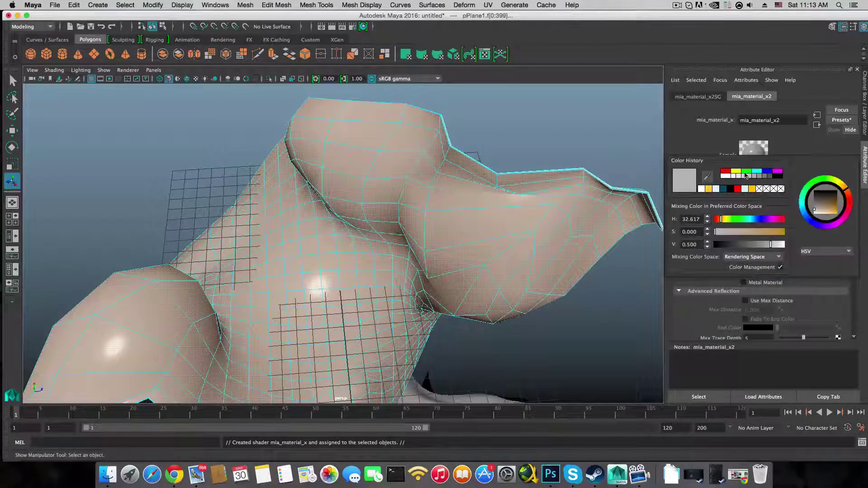
pyautogui.click(723, 190)
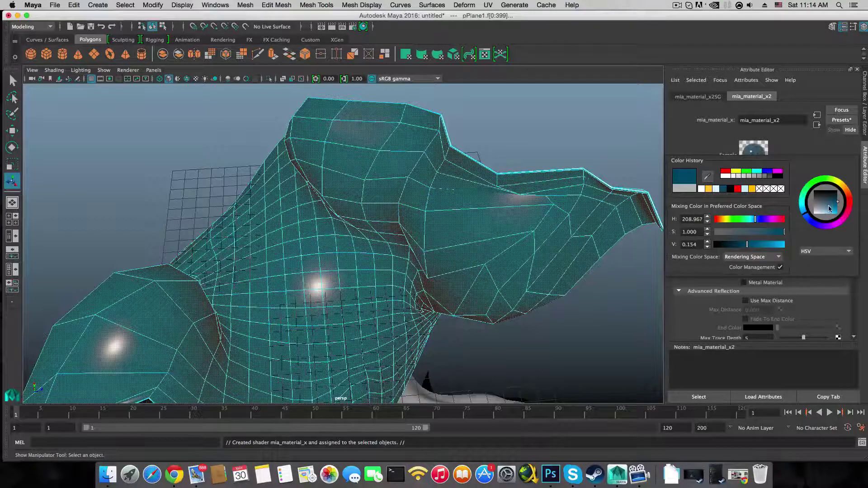
pyautogui.moveTo(830, 207); pyautogui.dragTo(835, 207)
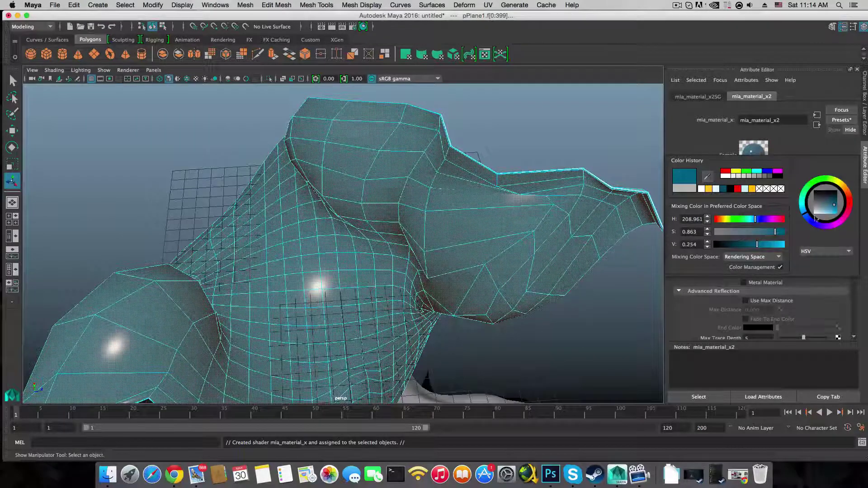
pyautogui.moveTo(756, 248); pyautogui.dragTo(759, 246)
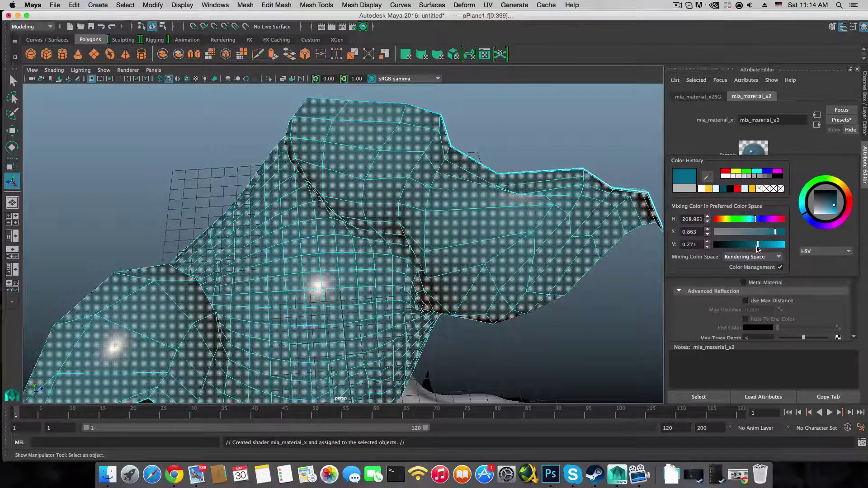
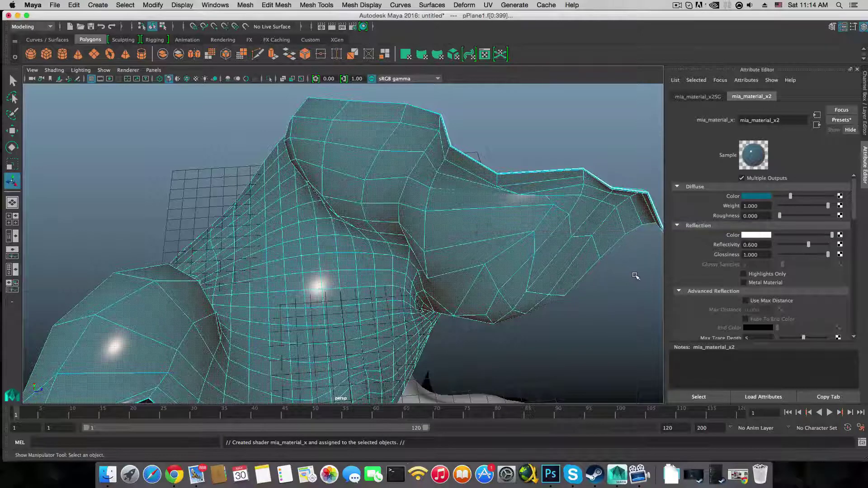
# - Lower the reflection of mia_material_x2 to a reflectivity of 0.048 and a glossiness of 0.182
pyautogui.scroll(-3, 636, 276)
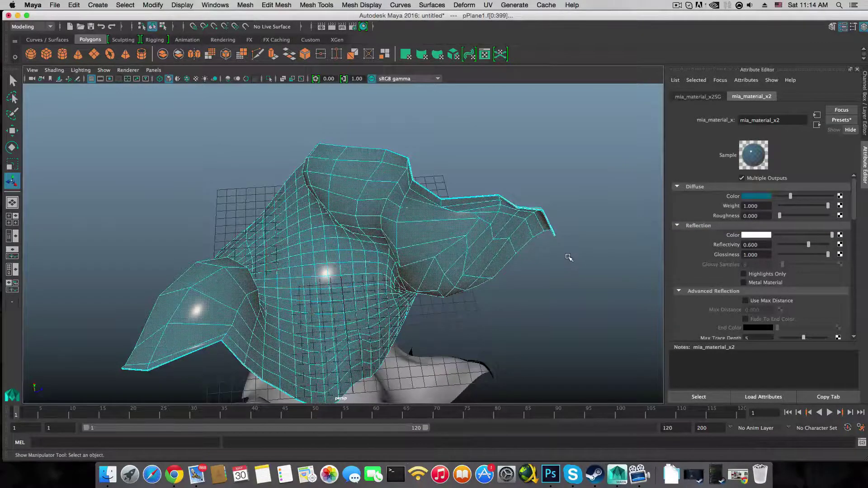
pyautogui.keyDown('alt'); pyautogui.moveTo(569, 257); pyautogui.dragTo(534, 237); pyautogui.keyUp('alt')
pyautogui.moveTo(809, 245); pyautogui.dragTo(783, 265)
pyautogui.keyDown('alt'); pyautogui.moveTo(516, 263); pyautogui.dragTo(549, 265); pyautogui.keyUp('alt')
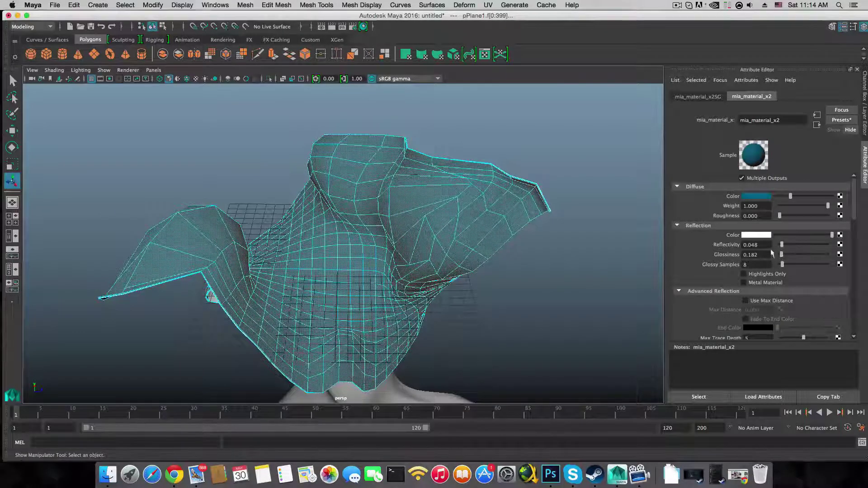
# - Turn on the smooth mesh preview for pPlane1 and return from face selection to object selection
pyautogui.press('3')
pyautogui.keyDown('alt'); pyautogui.moveTo(537, 272); pyautogui.dragTo(385, 295); pyautogui.keyUp('alt')
pyautogui.scroll(-2, 384, 295)
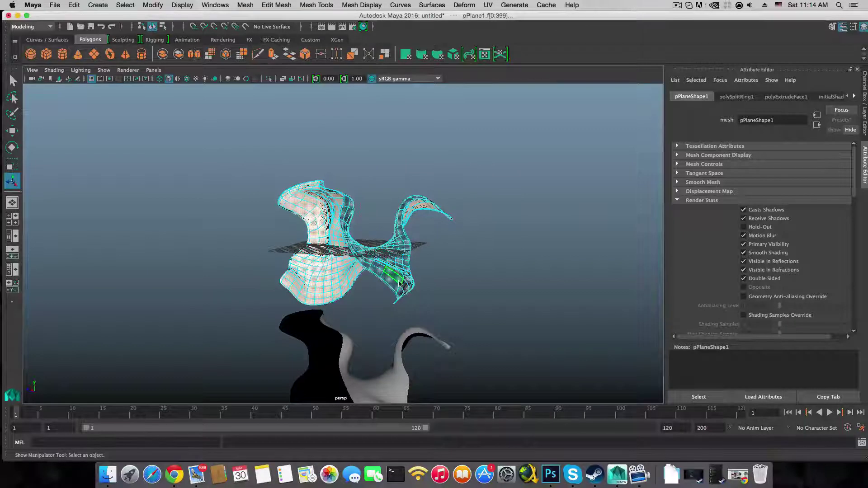
pyautogui.press('F8')
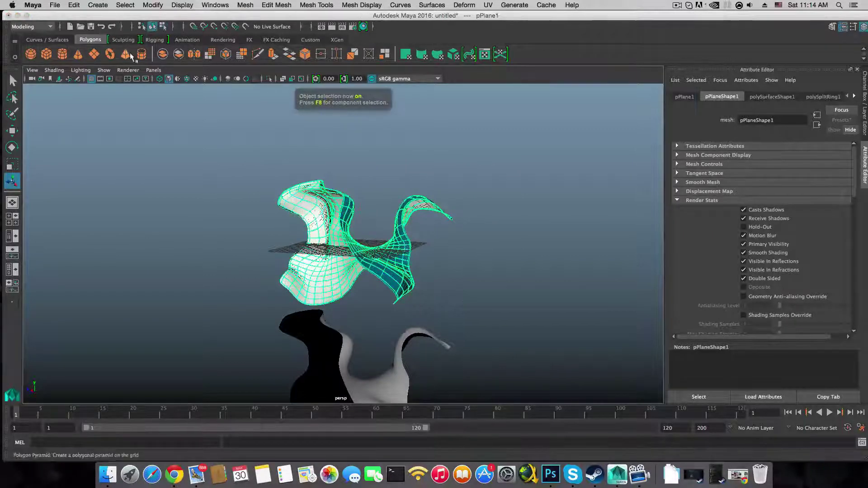
# - Create a new Maya project named abstracttut with the default folder locations
pyautogui.click(55, 5)
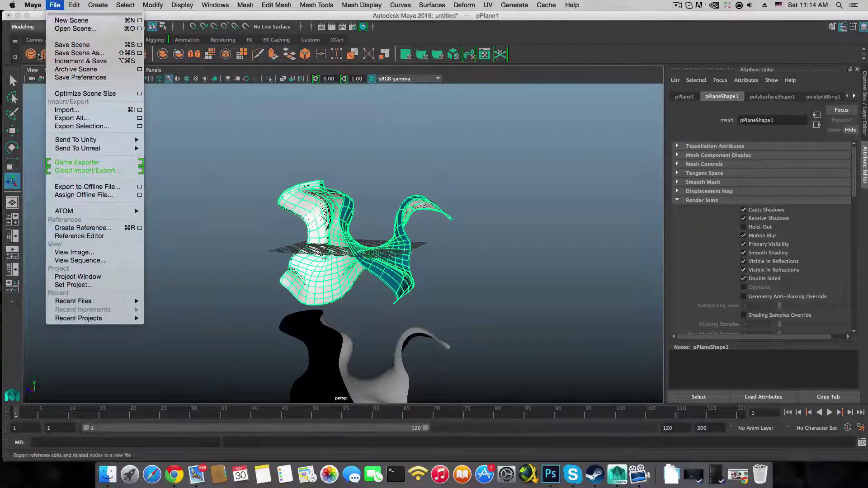
pyautogui.click(108, 277)
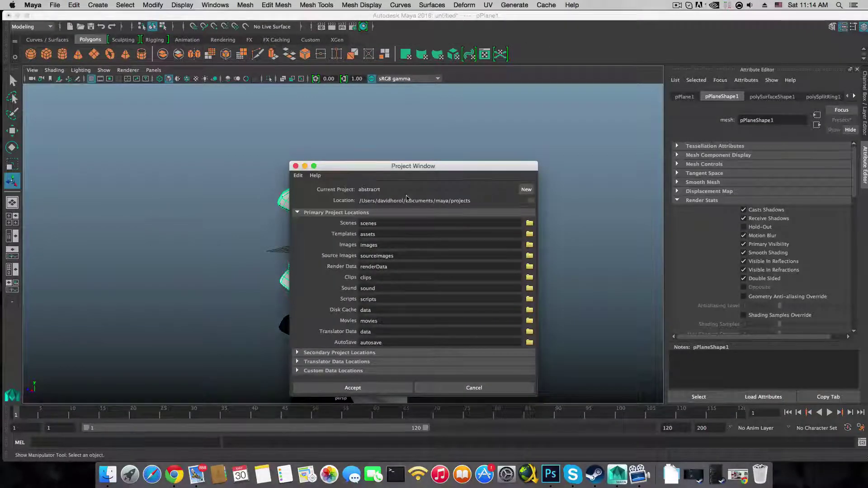
pyautogui.click(527, 190)
pyautogui.doubleClick(463, 188)
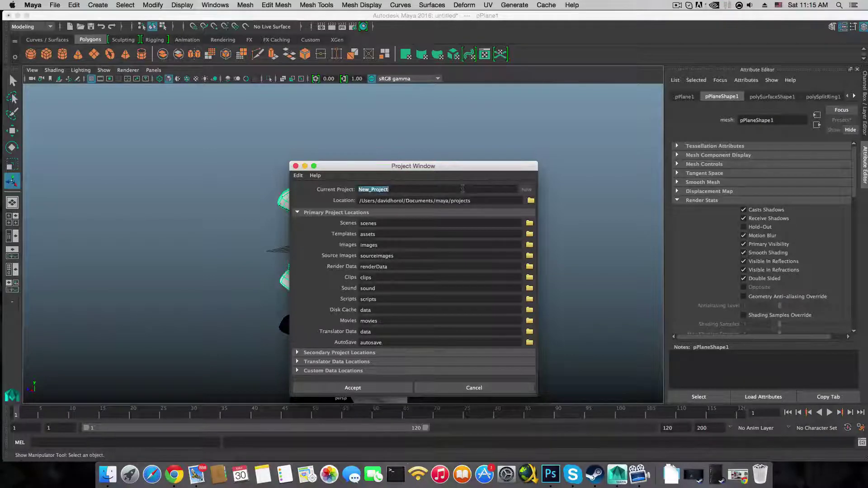
pyautogui.write('abs')
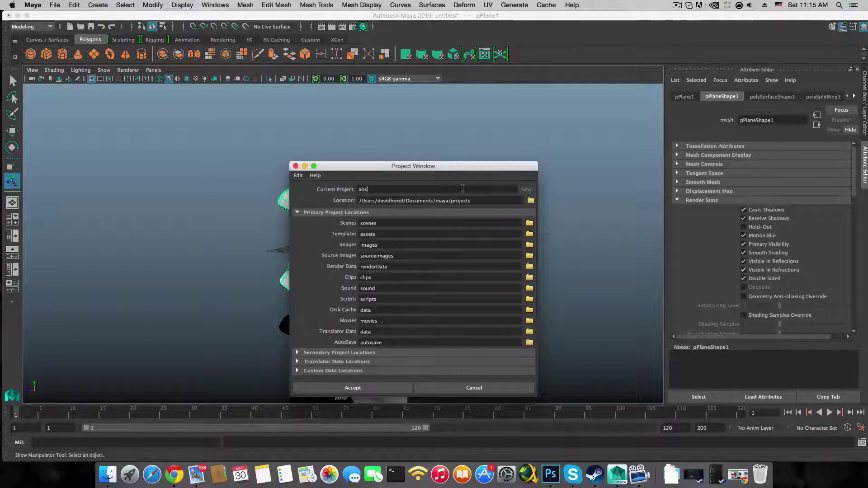
pyautogui.write('tracttut')
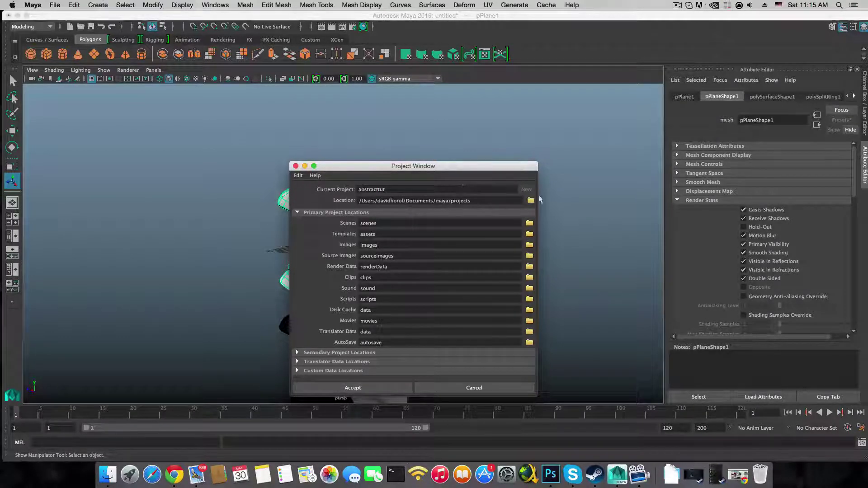
pyautogui.click(362, 389)
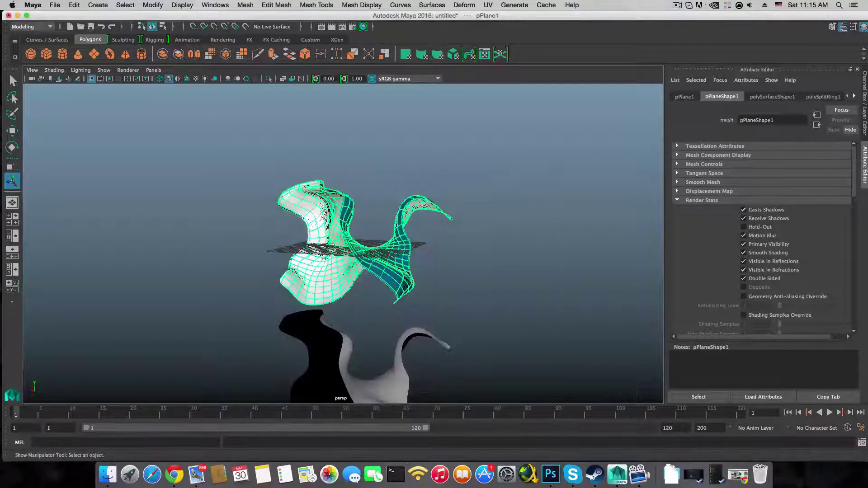
# - Set the abstracttut folder as the current project
pyautogui.click(54, 5)
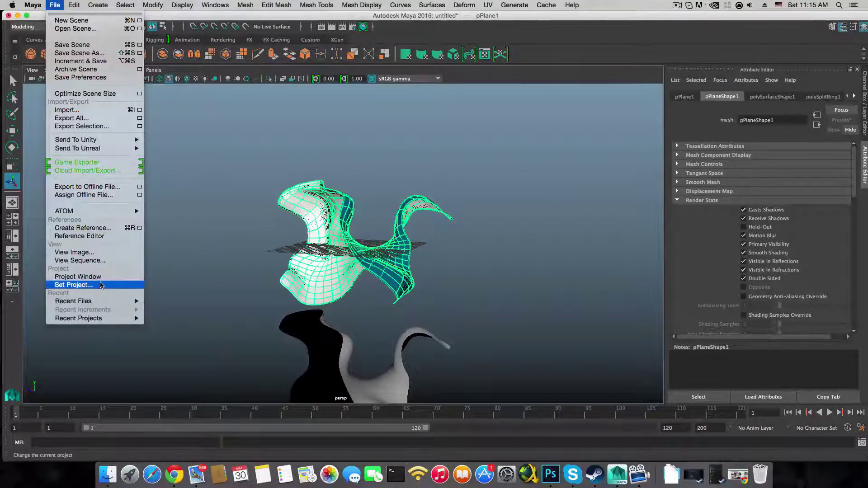
pyautogui.click(101, 285)
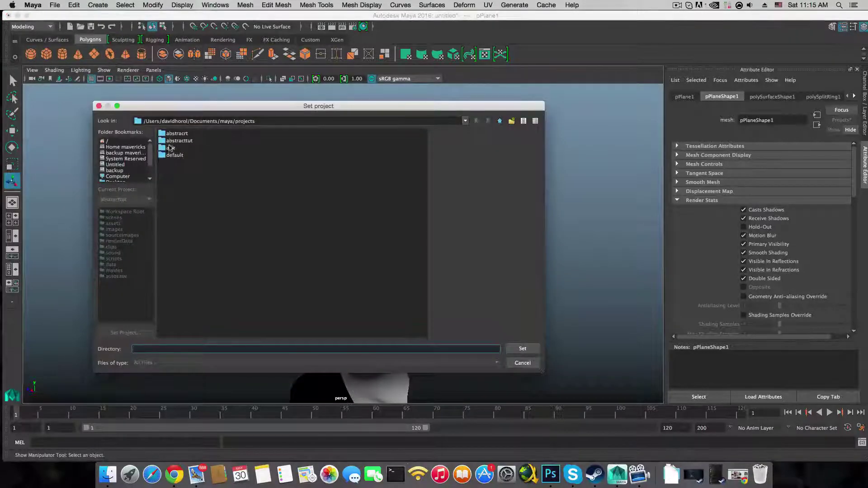
pyautogui.click(172, 141)
pyautogui.click(523, 349)
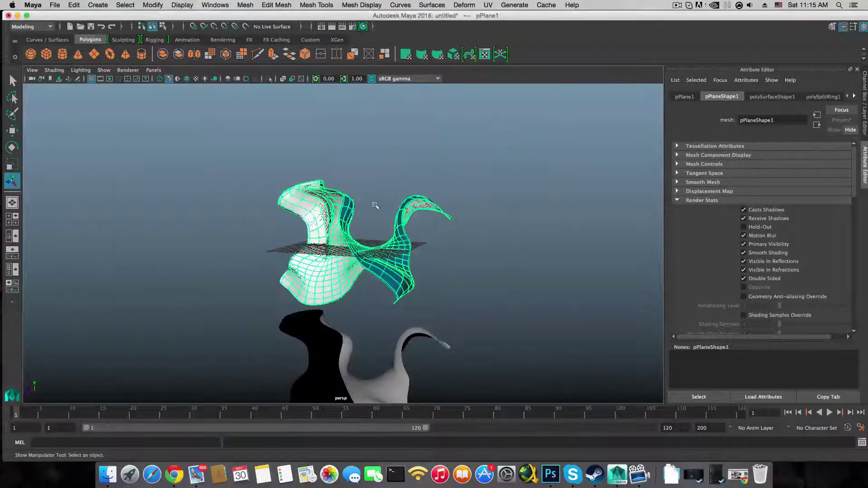
# - Save the scene as a Maya Binary file named abstract1 in the project's scenes folder
pyautogui.scroll(2, 339, 199)
pyautogui.keyDown('alt'); pyautogui.moveTo(339, 199); pyautogui.dragTo(356, 202); pyautogui.keyUp('alt')
pyautogui.keyDown('alt'); pyautogui.moveTo(358, 339); pyautogui.dragTo(345, 262, button='middle'); pyautogui.keyUp('alt')
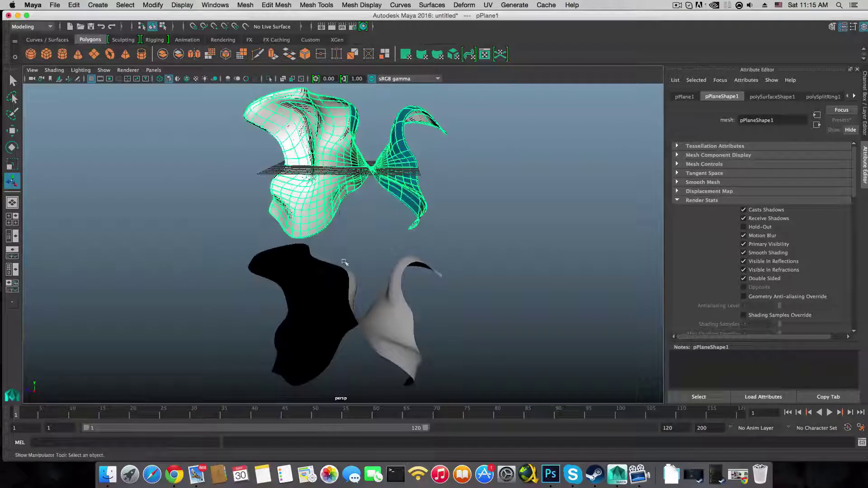
pyautogui.click(55, 5)
pyautogui.click(81, 53)
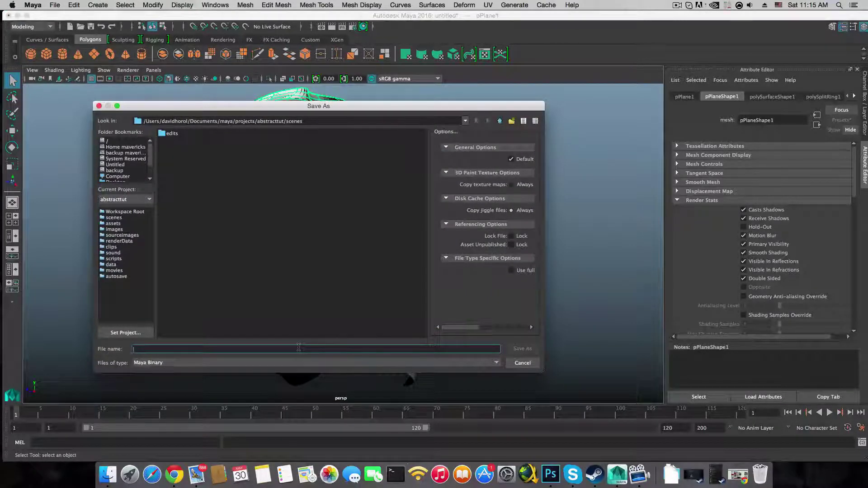
pyautogui.write('abstract1')
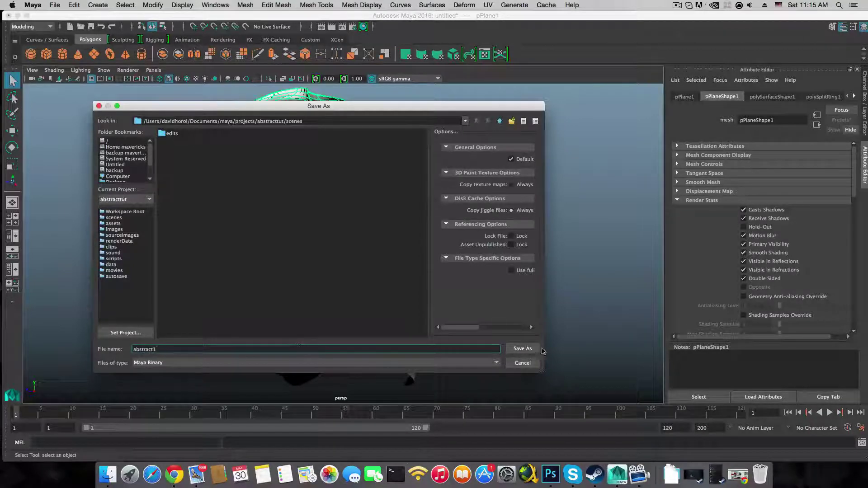
pyautogui.click(522, 348)
# - Select the lower untextured mesh pPlane2 and move it up so it lies slightly above the two-colored mesh
pyautogui.keyDown('alt'); pyautogui.moveTo(421, 228); pyautogui.dragTo(393, 223); pyautogui.keyUp('alt')
pyautogui.click(392, 222)
pyautogui.moveTo(374, 253); pyautogui.dragTo(409, 272)
pyautogui.press('w')
pyautogui.moveTo(370, 223); pyautogui.dragTo(418, 230)
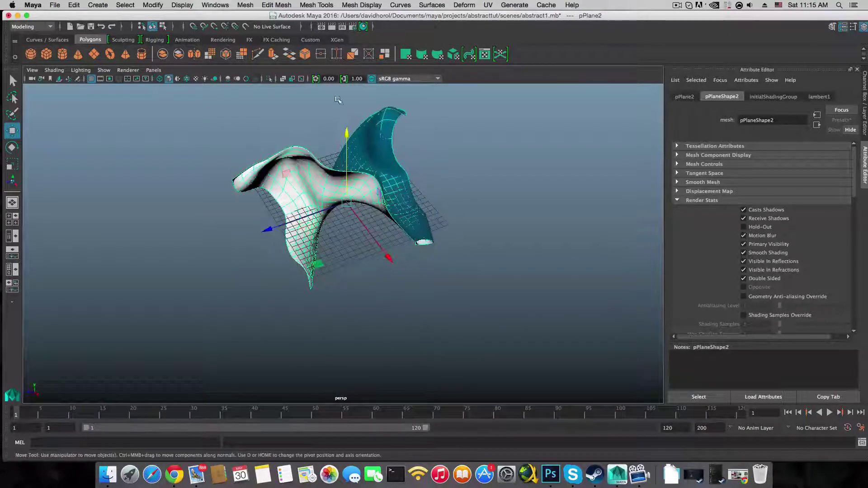
pyautogui.moveTo(347, 134); pyautogui.dragTo(348, 124)
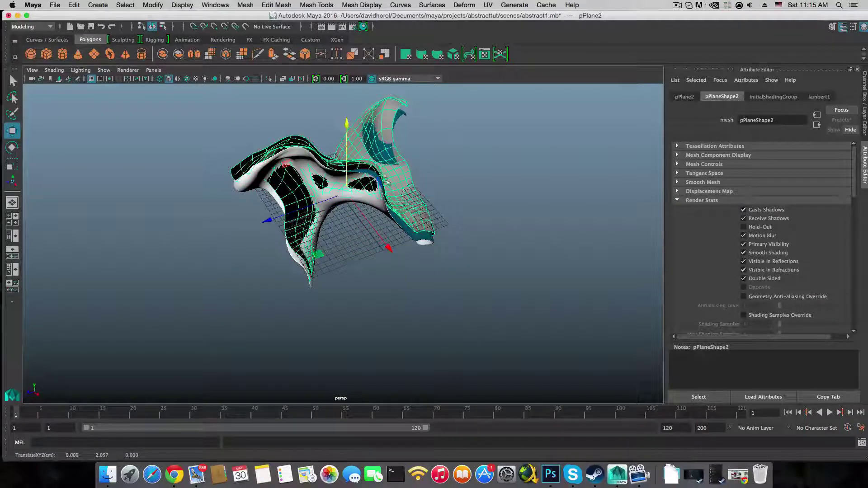
# - Shift pPlane2 in the negative X direction so it sits just behind the two-colored mesh
pyautogui.keyDown('alt'); pyautogui.moveTo(389, 246); pyautogui.dragTo(355, 125); pyautogui.keyUp('alt')
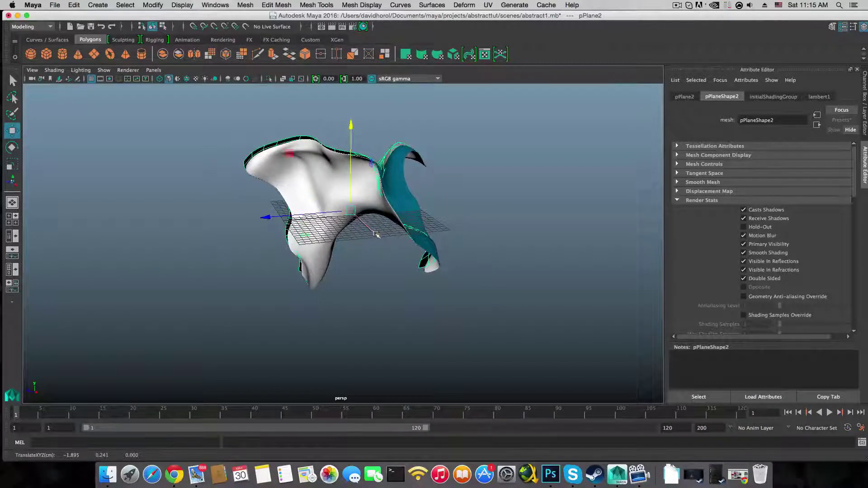
pyautogui.keyDown('alt'); pyautogui.moveTo(375, 232); pyautogui.dragTo(414, 235); pyautogui.keyUp('alt')
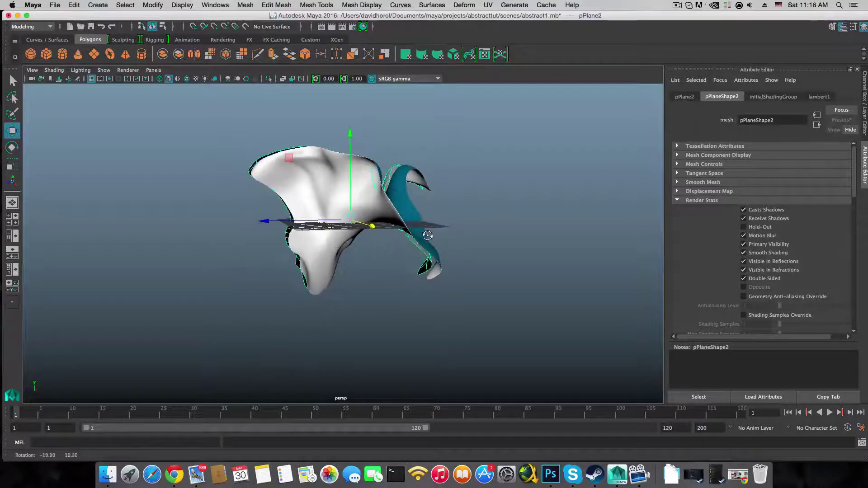
pyautogui.moveTo(375, 229); pyautogui.dragTo(367, 225)
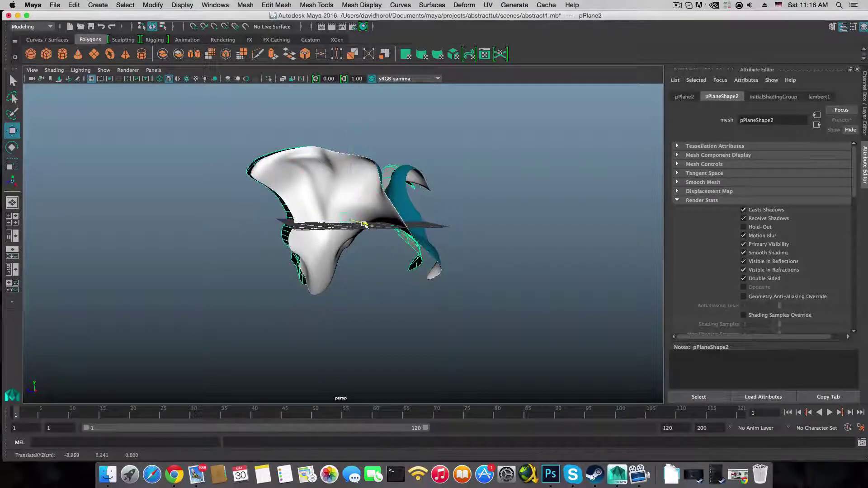
# - Scale pPlane2 up uniformly and adjust its position behind the two-colored mesh
pyautogui.press('r')
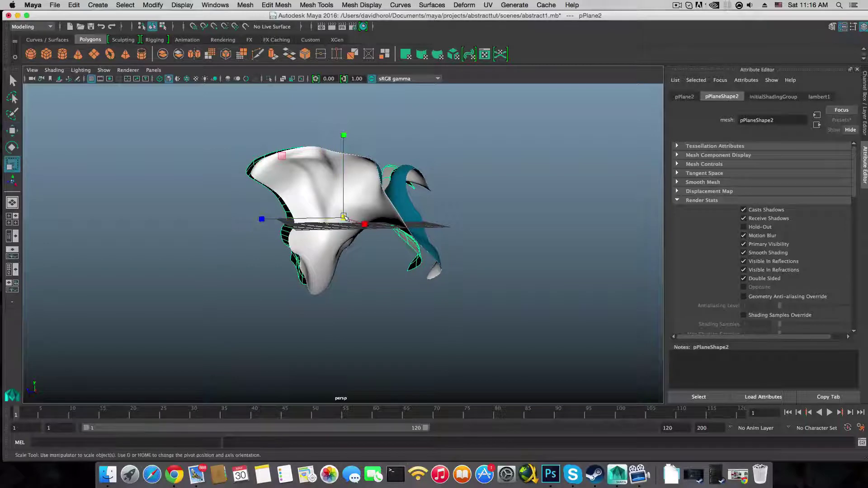
pyautogui.moveTo(343, 218); pyautogui.dragTo(406, 258)
pyautogui.press('w')
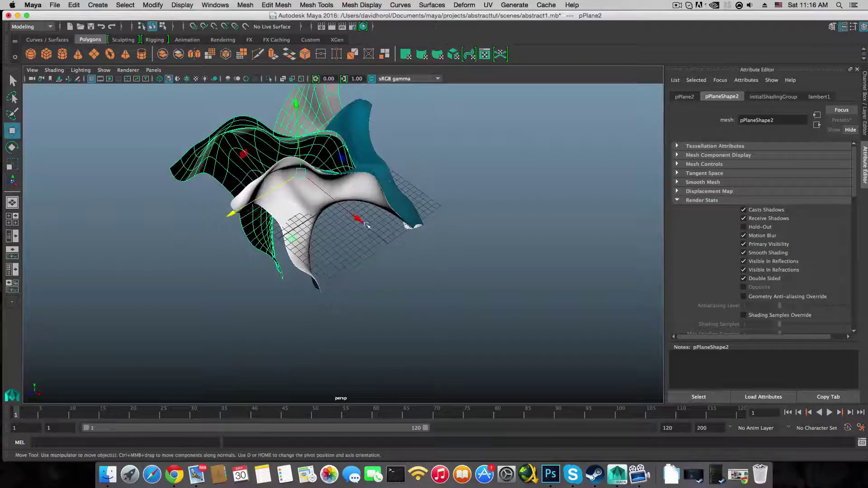
pyautogui.moveTo(359, 220); pyautogui.dragTo(326, 241)
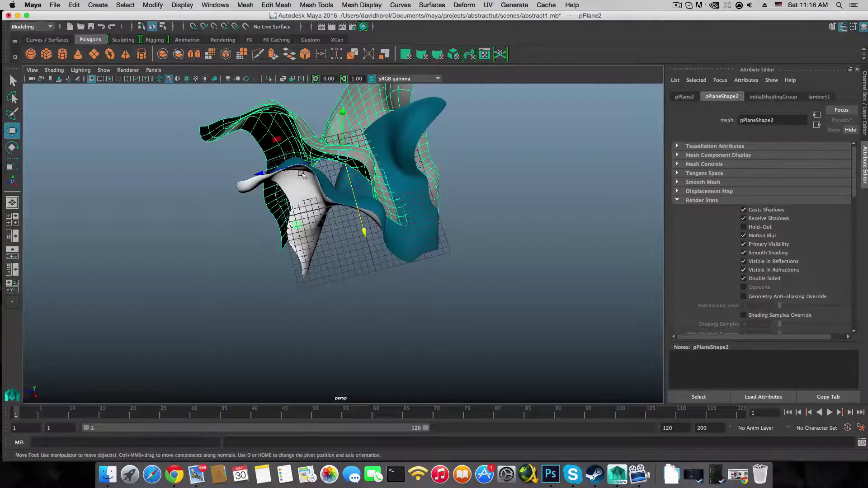
# - Pull the lower corner area of pPlane2 into a new shape with the Grab sculpting tool, then return to object selection
pyautogui.keyDown('alt'); pyautogui.moveTo(302, 174); pyautogui.dragTo(426, 190); pyautogui.keyUp('alt')
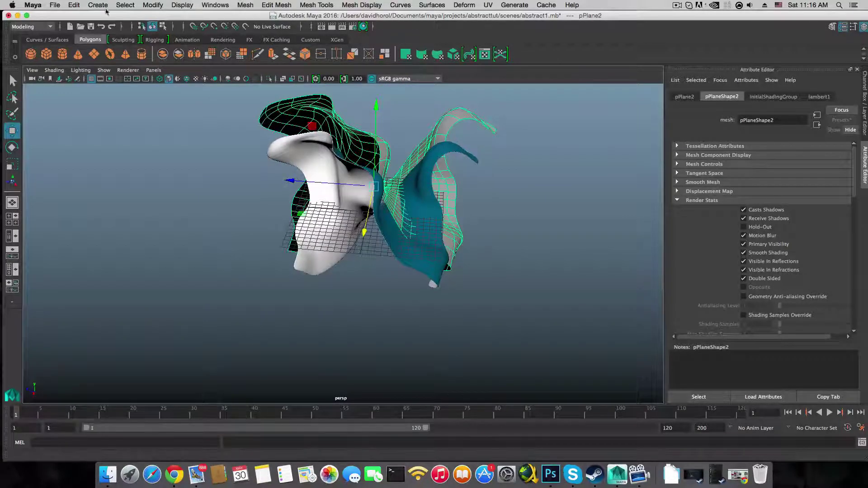
pyautogui.click(119, 40)
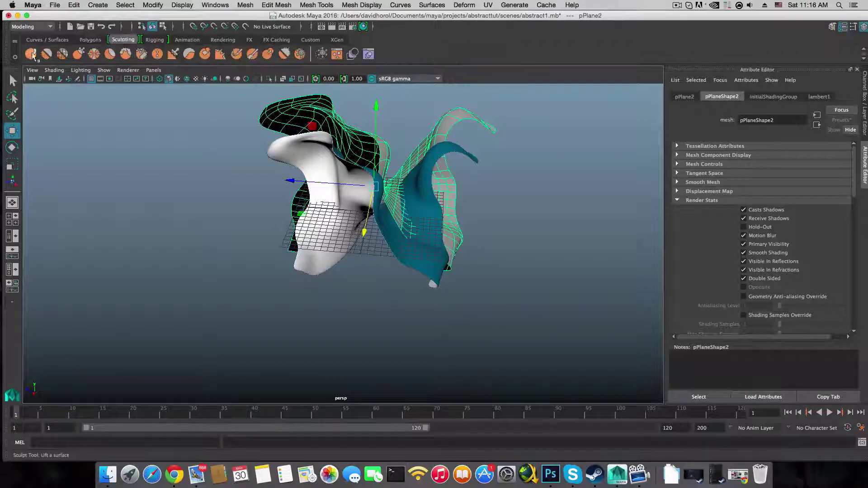
pyautogui.click(79, 54)
pyautogui.moveTo(417, 223)
pyautogui.mouseDown()
pyautogui.moveTo(446, 241)
pyautogui.moveTo(396, 230)
pyautogui.moveTo(357, 244)
pyautogui.moveTo(444, 269)
pyautogui.moveTo(434, 260)
pyautogui.mouseUp()
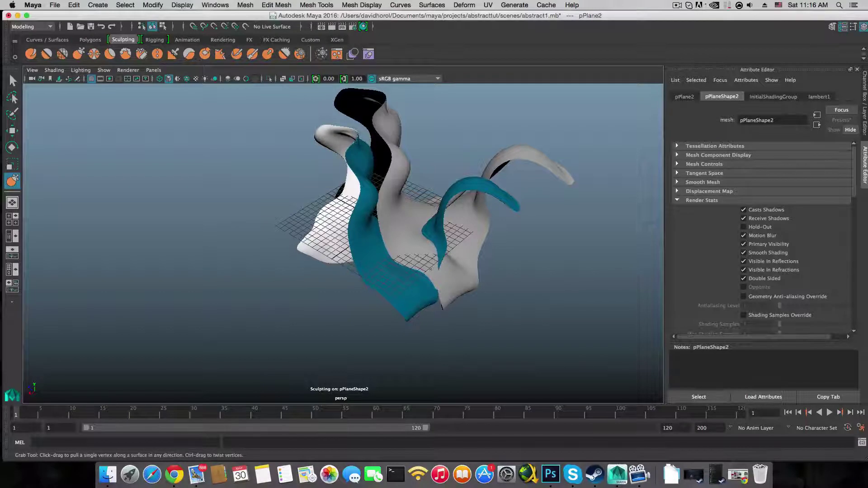
pyautogui.moveTo(433, 274)
pyautogui.keyDown('alt'); pyautogui.mouseDown()
pyautogui.moveTo(425, 252)
pyautogui.moveTo(496, 244)
pyautogui.mouseUp(); pyautogui.keyUp('alt')
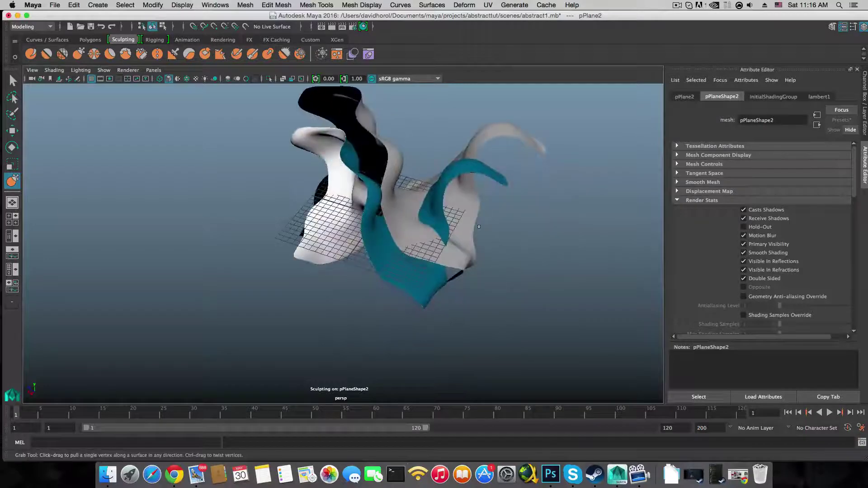
pyautogui.press('q')
pyautogui.moveTo(448, 203)
pyautogui.keyDown('alt'); pyautogui.mouseDown()
pyautogui.moveTo(466, 208)
pyautogui.moveTo(477, 199)
pyautogui.moveTo(459, 193)
pyautogui.mouseUp(); pyautogui.keyUp('alt')
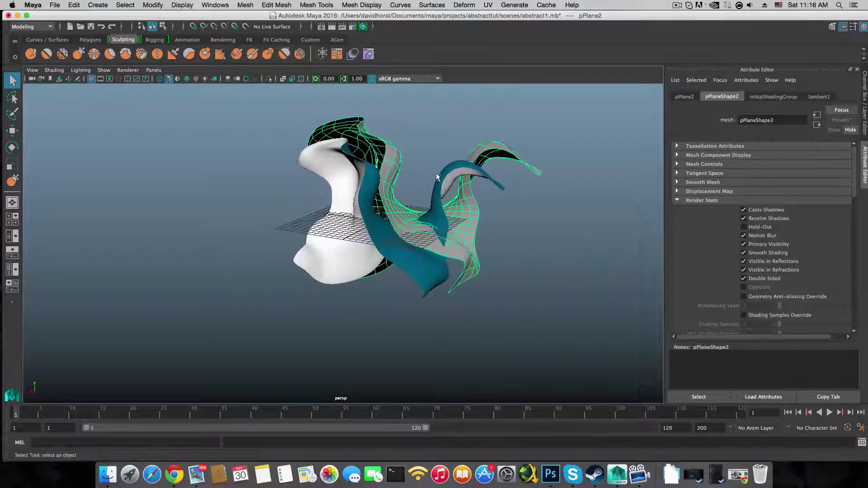
pyautogui.keyDown('alt'); pyautogui.moveTo(485, 199); pyautogui.dragTo(459, 176); pyautogui.keyUp('alt')
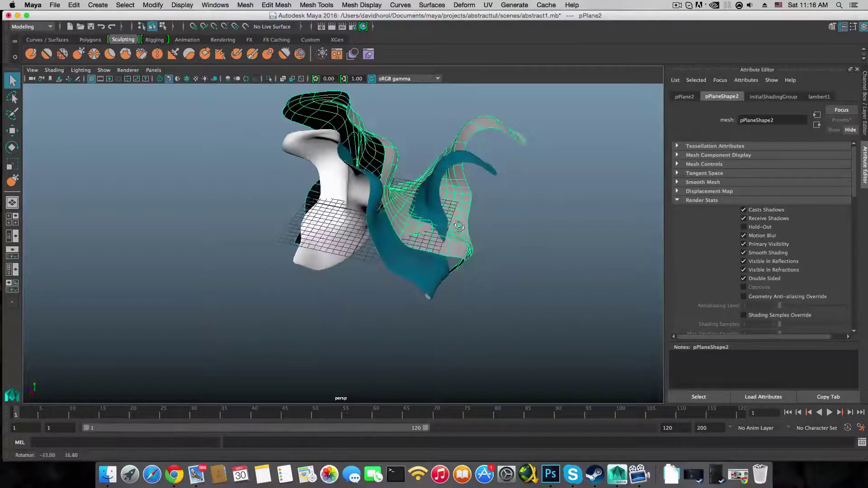
# - Try to raise the vertices along one side of pPlane2 with the Move tool
pyautogui.moveTo(459, 177); pyautogui.dragTo(432, 191, button='right')
pyautogui.keyDown('alt'); pyautogui.moveTo(432, 191); pyautogui.dragTo(447, 308); pyautogui.keyUp('alt')
pyautogui.keyDown('alt'); pyautogui.moveTo(446, 308); pyautogui.dragTo(447, 290, button='middle'); pyautogui.keyUp('alt')
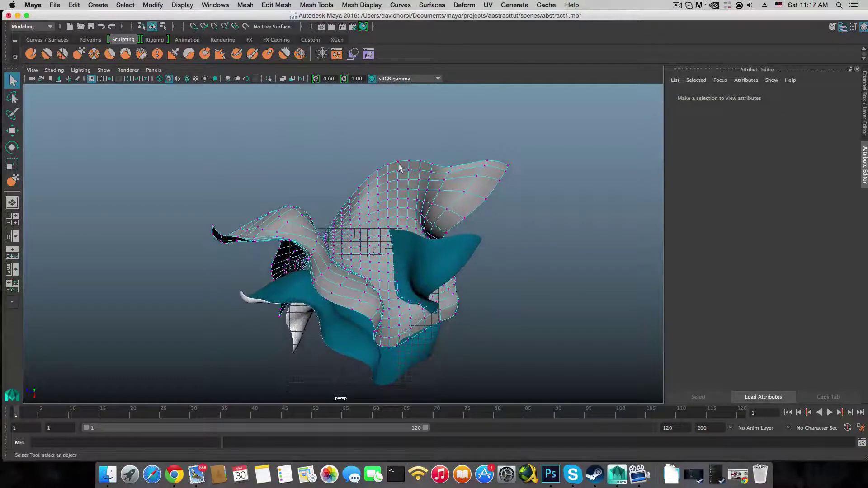
pyautogui.moveTo(389, 104); pyautogui.dragTo(564, 401)
pyautogui.keyDown('alt'); pyautogui.moveTo(471, 252); pyautogui.dragTo(502, 185); pyautogui.keyUp('alt')
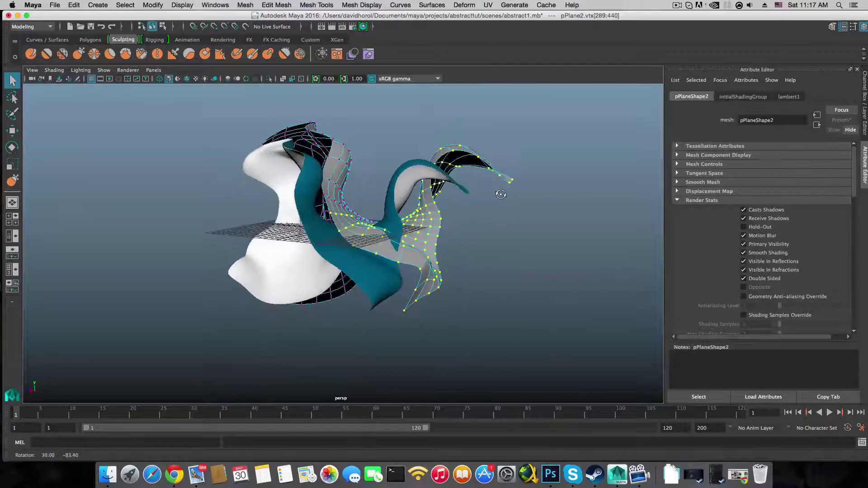
pyautogui.press('w')
pyautogui.moveTo(433, 139); pyautogui.dragTo(443, 121)
pyautogui.keyDown('alt'); pyautogui.moveTo(433, 162); pyautogui.dragTo(407, 194); pyautogui.keyUp('alt')
pyautogui.hotkey('ctrl', 'z')
# - Try to shift the selected side vertices of pPlane2 along the Z axis
pyautogui.press('r')
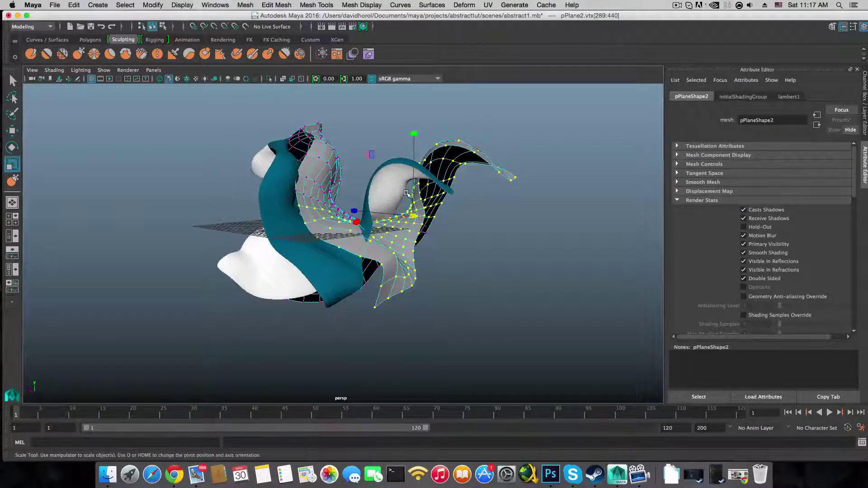
pyautogui.press('e')
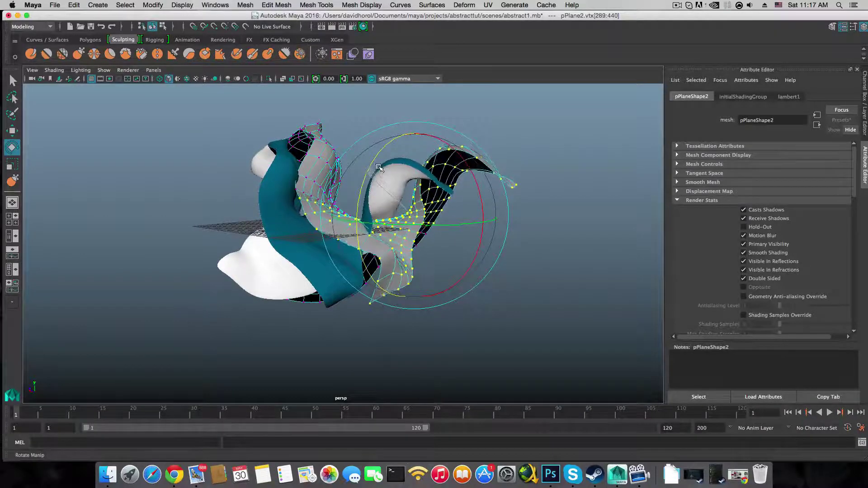
pyautogui.keyDown('alt'); pyautogui.moveTo(381, 168); pyautogui.dragTo(404, 192); pyautogui.keyUp('alt')
pyautogui.press('w')
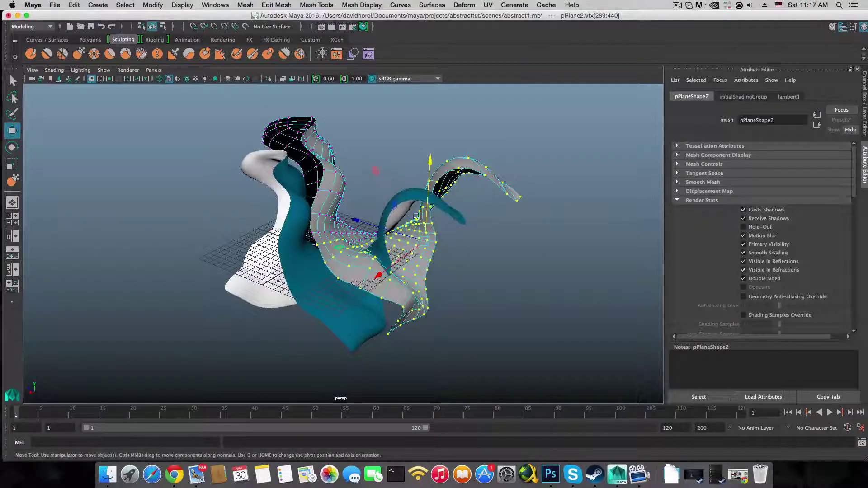
pyautogui.moveTo(368, 223)
pyautogui.mouseDown()
pyautogui.moveTo(348, 225)
pyautogui.moveTo(357, 227)
pyautogui.mouseUp()
# - Switch pPlane2 to its unsmoothed display and undo the last vertex move
pyautogui.press('1')
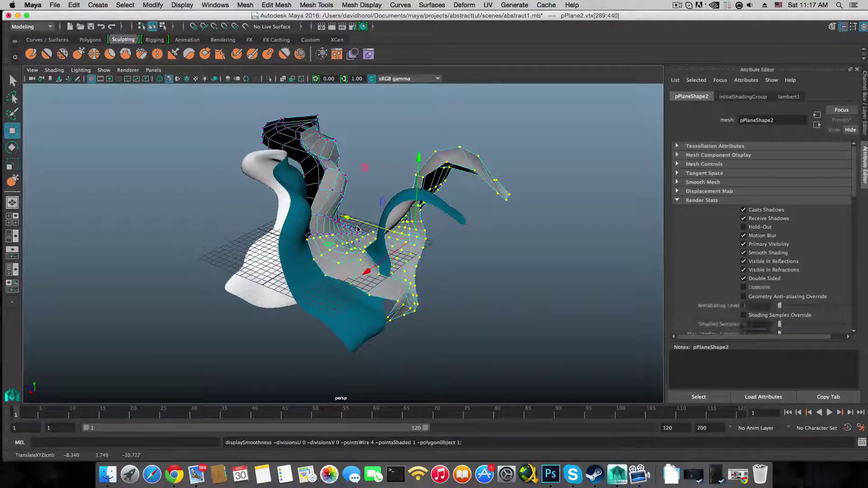
pyautogui.press('z')
pyautogui.press('2')
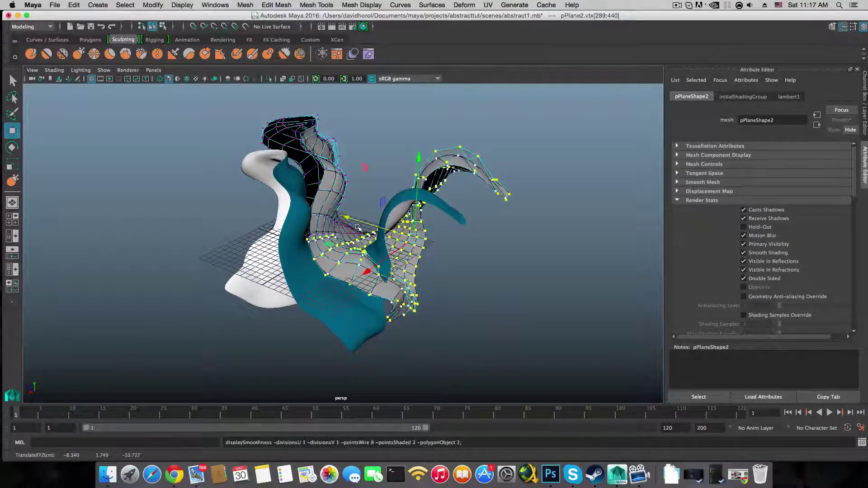
pyautogui.press('3')
pyautogui.press('1')
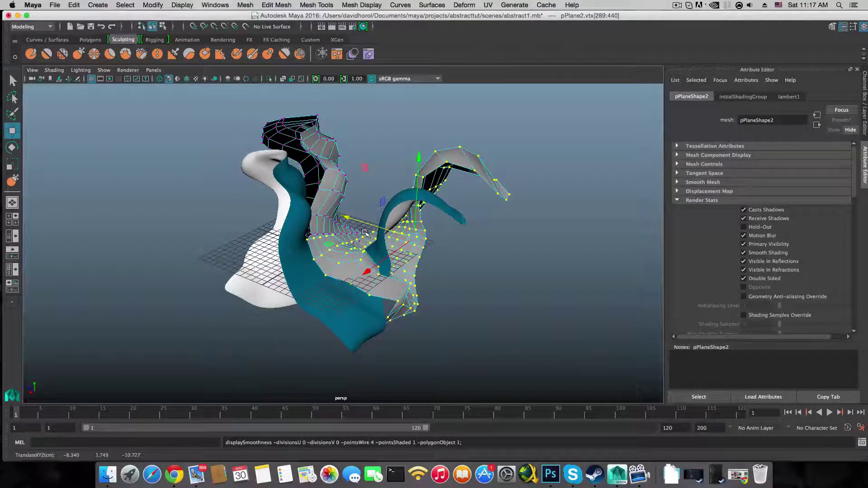
pyautogui.press('z')
pyautogui.press('z')
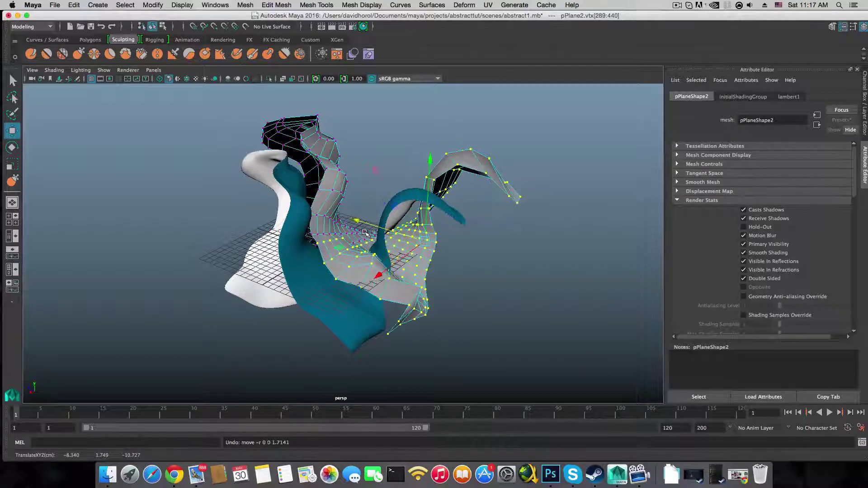
# - Reselect the vertices on the outer side of pPlane2 and try rotating them to follow the two-colored mesh
pyautogui.keyDown('alt'); pyautogui.moveTo(365, 232); pyautogui.dragTo(447, 239); pyautogui.keyUp('alt')
pyautogui.press('F8')
pyautogui.press('F8')
pyautogui.rightClick(415, 211)
pyautogui.click(389, 210)
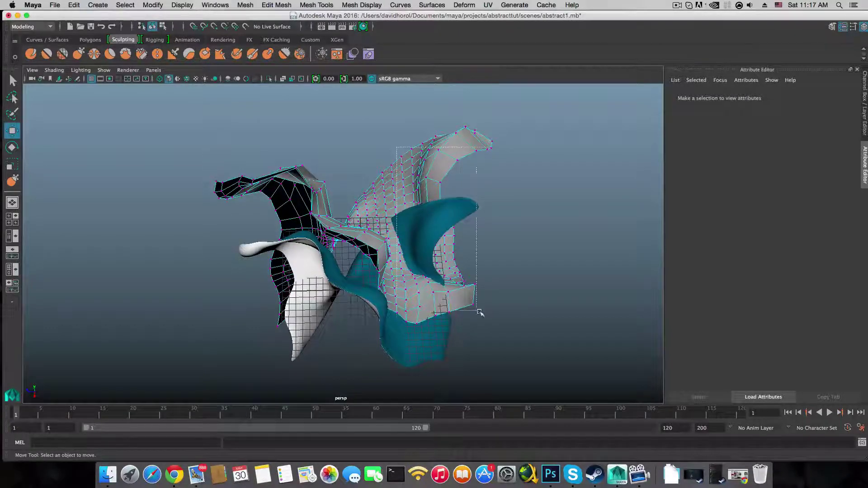
pyautogui.moveTo(480, 312); pyautogui.dragTo(494, 267)
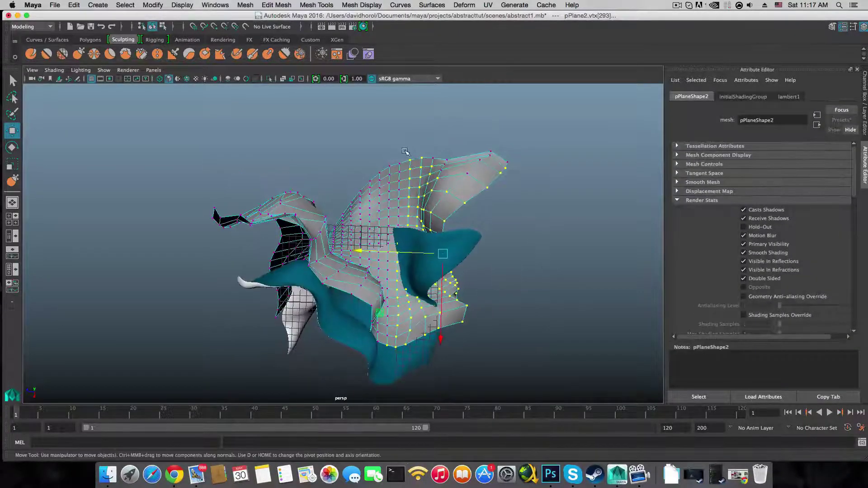
pyautogui.moveTo(402, 146); pyautogui.dragTo(608, 371)
pyautogui.keyDown('alt'); pyautogui.moveTo(452, 253); pyautogui.dragTo(457, 286); pyautogui.keyUp('alt')
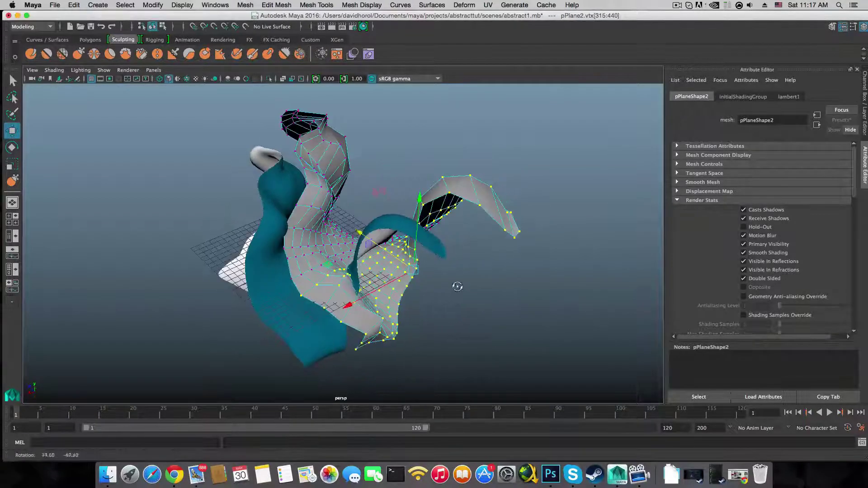
pyautogui.press('e')
pyautogui.moveTo(390, 233); pyautogui.dragTo(465, 195)
pyautogui.press('w')
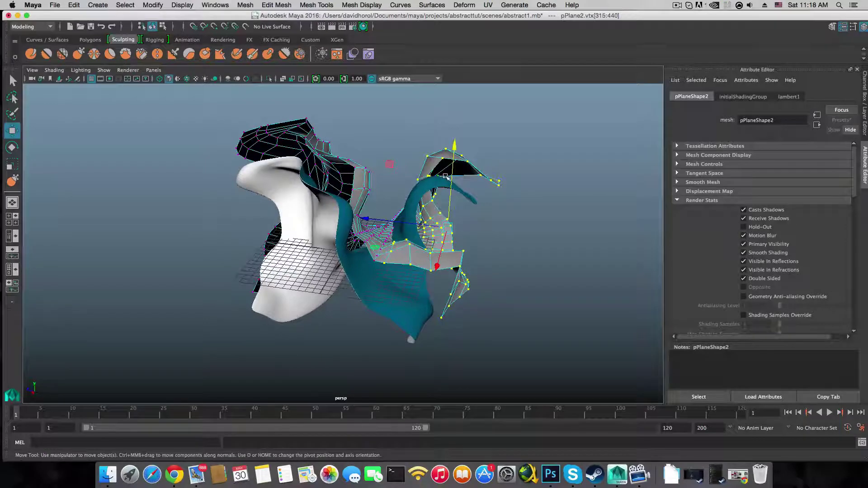
# - Undo the vertex rotations and the vertex selections on pPlane2
pyautogui.press('z')
pyautogui.press('z')
pyautogui.press('z')
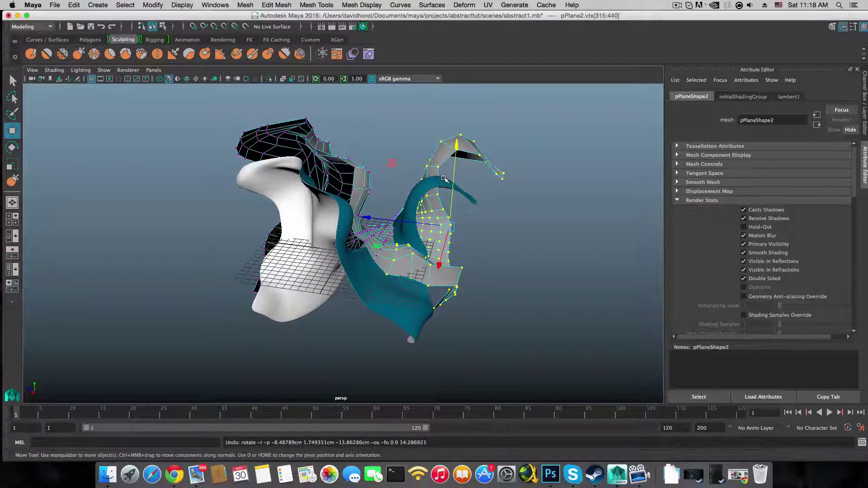
pyautogui.press('z')
pyautogui.press('z')
pyautogui.press('z')
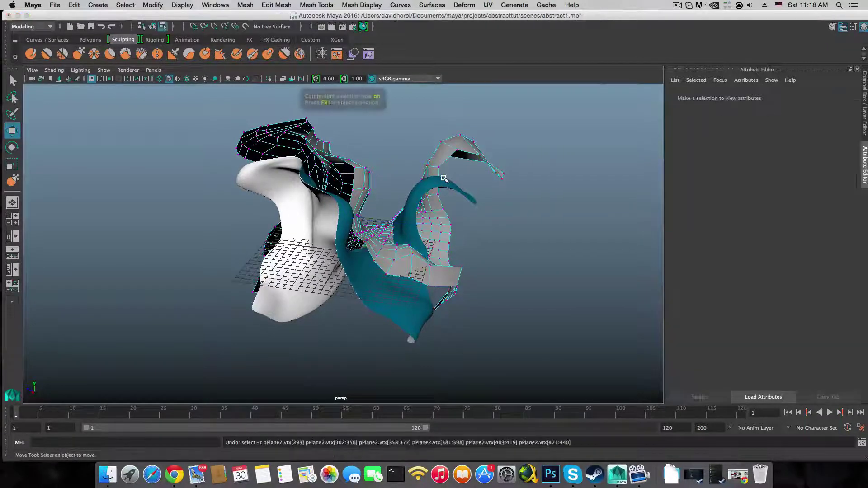
# - Return to object selection and reposition the whole pPlane2 against the two-colored mesh, raising it slightly
pyautogui.press('F8')
pyautogui.keyDown('alt'); pyautogui.moveTo(444, 179); pyautogui.dragTo(308, 273); pyautogui.keyUp('alt')
pyautogui.moveTo(327, 161); pyautogui.dragTo(328, 156)
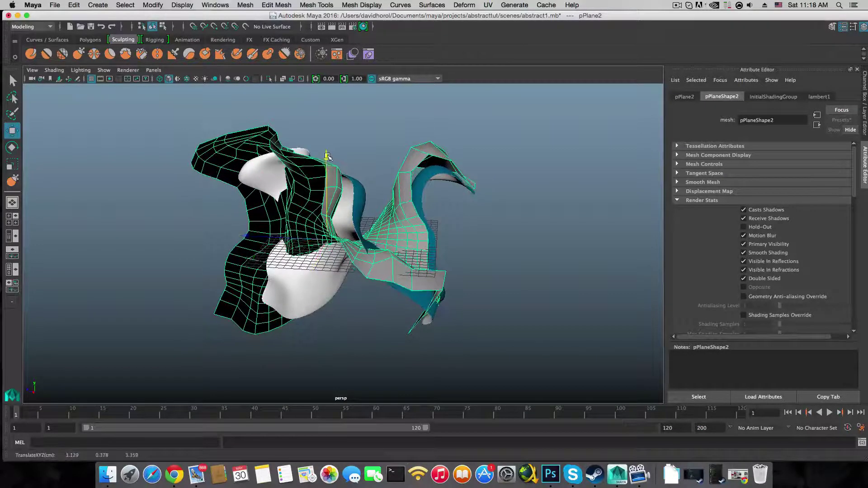
pyautogui.keyDown('alt'); pyautogui.moveTo(476, 148); pyautogui.dragTo(396, 239); pyautogui.keyUp('alt')
pyautogui.keyDown('alt'); pyautogui.moveTo(300, 267); pyautogui.dragTo(526, 263); pyautogui.keyUp('alt')
pyautogui.keyDown('alt'); pyautogui.moveTo(347, 128); pyautogui.dragTo(136, 156); pyautogui.keyUp('alt')
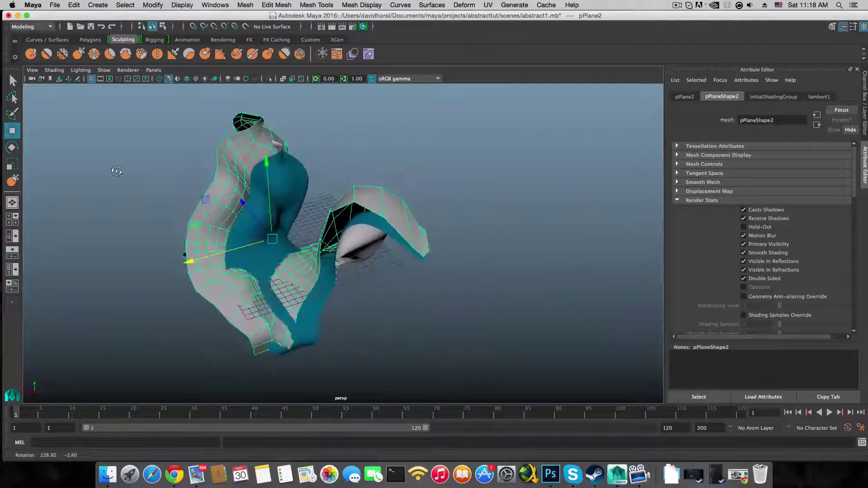
# - Reshape the flap and border of pPlane2 around the two-colored mesh with the Grab sculpting tool
pyautogui.click(79, 53)
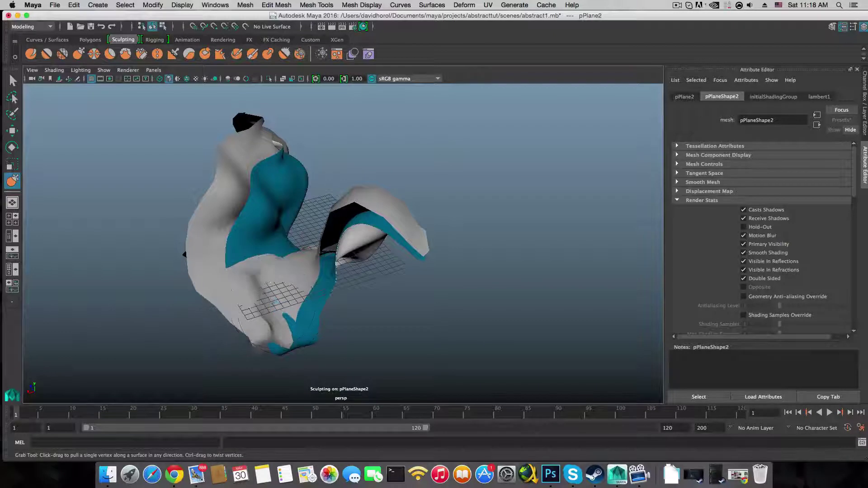
pyautogui.moveTo(289, 322)
pyautogui.keyDown('alt'); pyautogui.mouseDown()
pyautogui.moveTo(372, 290)
pyautogui.moveTo(371, 271)
pyautogui.moveTo(377, 287)
pyautogui.moveTo(353, 290)
pyautogui.mouseUp(); pyautogui.keyUp('alt')
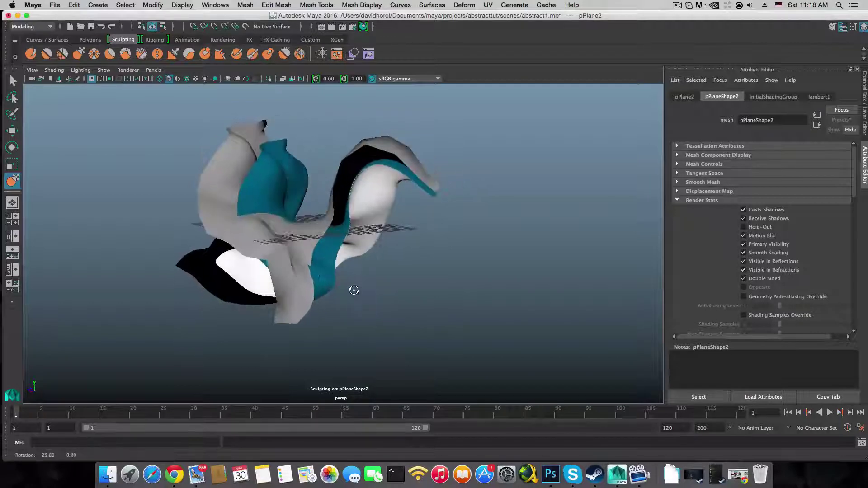
pyautogui.moveTo(309, 266)
pyautogui.mouseDown()
pyautogui.moveTo(322, 268)
pyautogui.moveTo(285, 280)
pyautogui.moveTo(330, 252)
pyautogui.moveTo(343, 267)
pyautogui.moveTo(290, 308)
pyautogui.moveTo(318, 275)
pyautogui.moveTo(319, 185)
pyautogui.moveTo(439, 214)
pyautogui.moveTo(352, 180)
pyautogui.mouseUp()
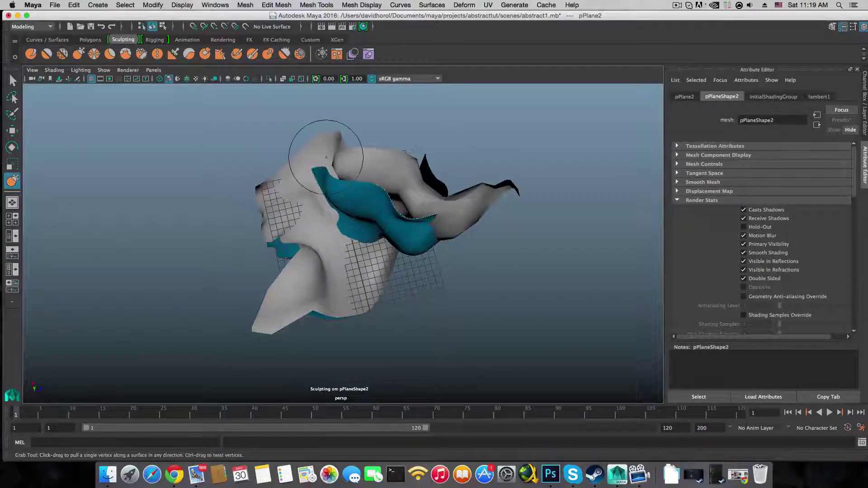
pyautogui.moveTo(390, 193)
pyautogui.keyDown('alt'); pyautogui.mouseDown()
pyautogui.moveTo(379, 180)
pyautogui.moveTo(383, 199)
pyautogui.mouseUp(); pyautogui.keyUp('alt')
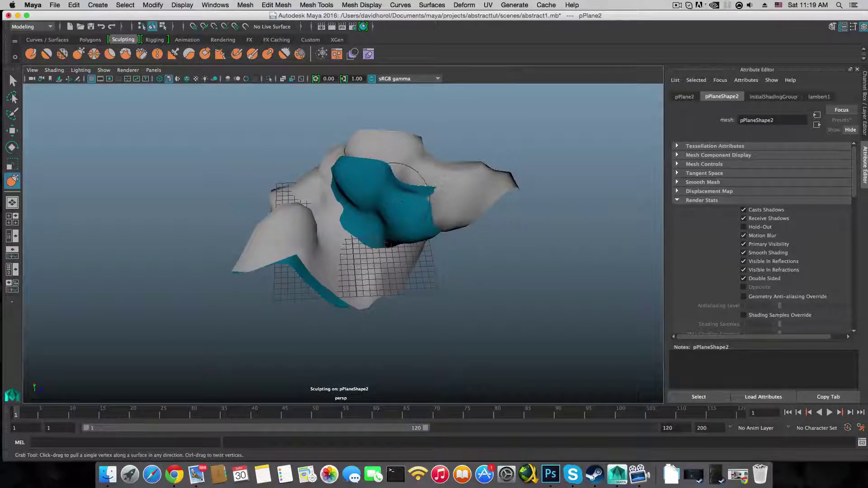
# - Turn on X-Ray and Wireframe on Shaded display in the perspective view
pyautogui.click(46, 54)
pyautogui.click(54, 70)
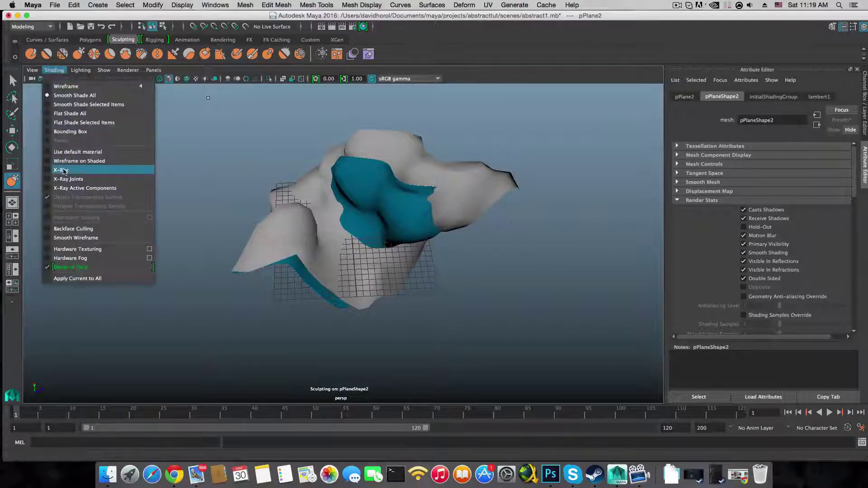
pyautogui.click(67, 169)
pyautogui.moveTo(406, 199)
pyautogui.keyDown('alt'); pyautogui.mouseDown()
pyautogui.moveTo(398, 199)
pyautogui.moveTo(447, 221)
pyautogui.moveTo(457, 195)
pyautogui.moveTo(470, 188)
pyautogui.moveTo(457, 253)
pyautogui.moveTo(452, 244)
pyautogui.mouseUp(); pyautogui.keyUp('alt')
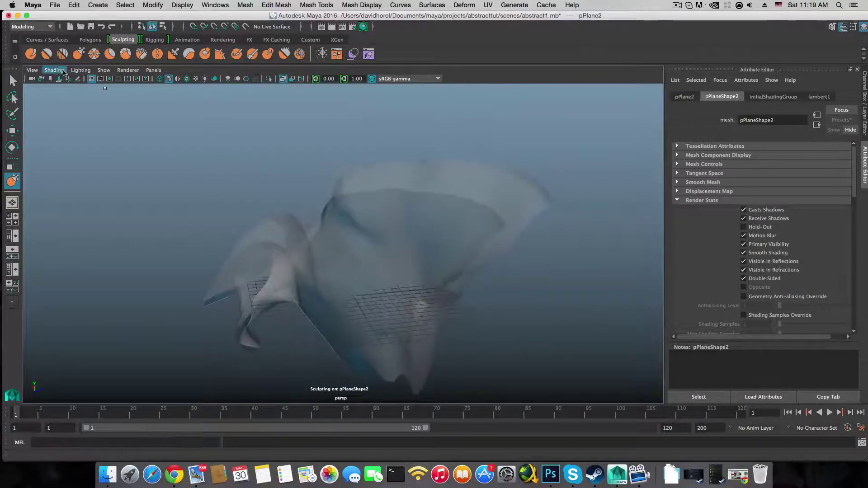
pyautogui.click(54, 70)
pyautogui.click(79, 161)
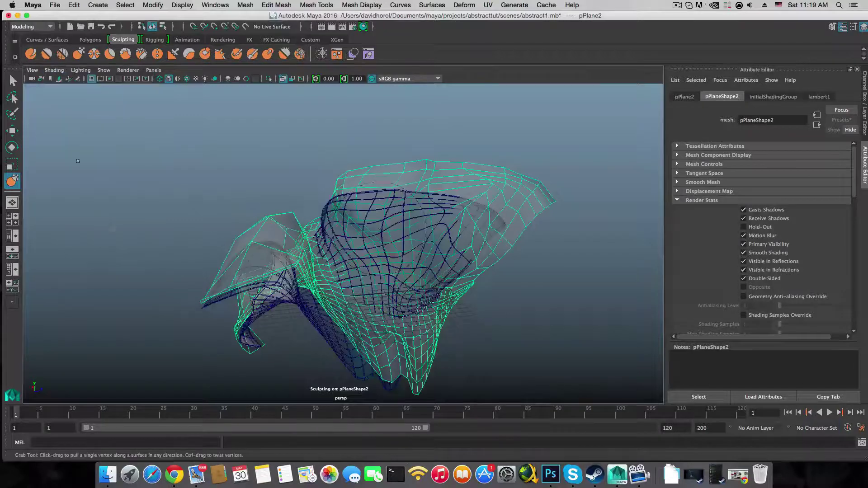
# - Pull the lower edge of pPlane2 outward beyond the two-colored mesh with the Grab tool, checking it from several angles
pyautogui.keyDown('alt'); pyautogui.moveTo(362, 245); pyautogui.dragTo(430, 226); pyautogui.keyUp('alt')
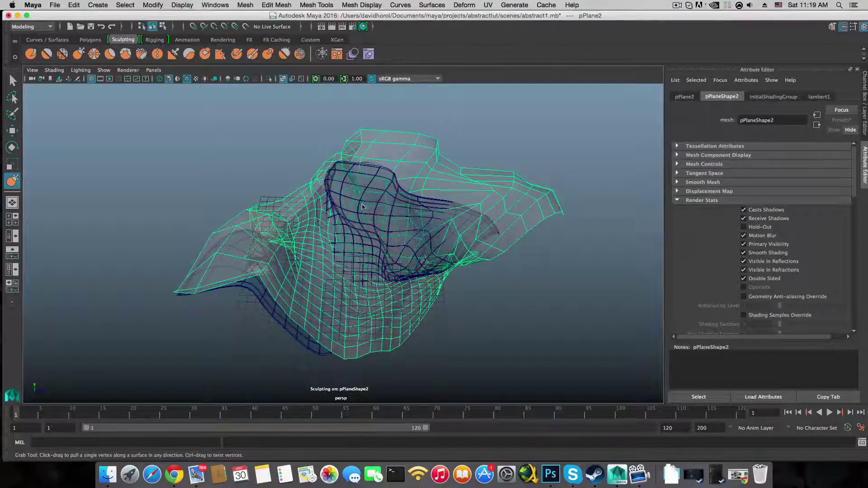
pyautogui.keyDown('alt'); pyautogui.moveTo(366, 231); pyautogui.dragTo(325, 239); pyautogui.keyUp('alt')
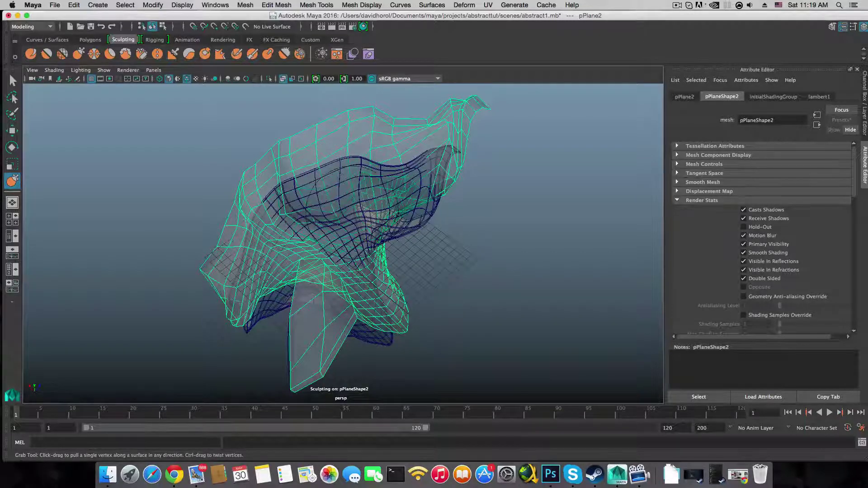
pyautogui.keyDown('alt'); pyautogui.moveTo(343, 210); pyautogui.dragTo(283, 206); pyautogui.keyUp('alt')
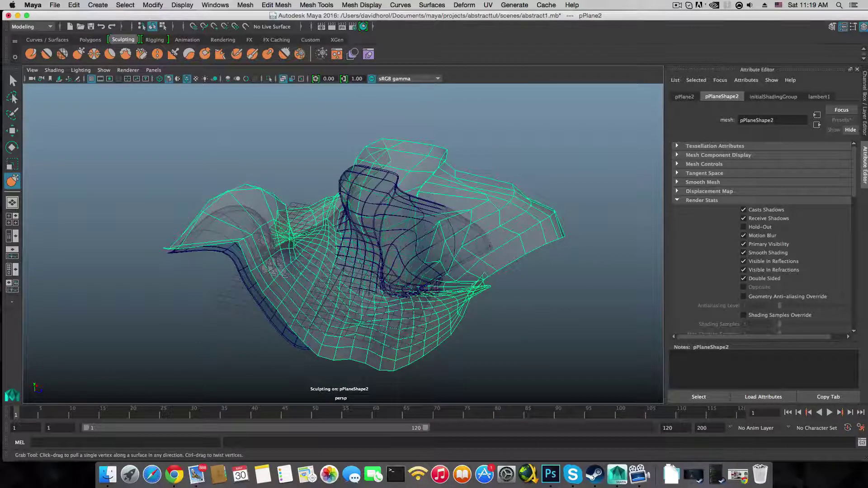
pyautogui.keyDown('alt'); pyautogui.moveTo(421, 192); pyautogui.dragTo(418, 222); pyautogui.keyUp('alt')
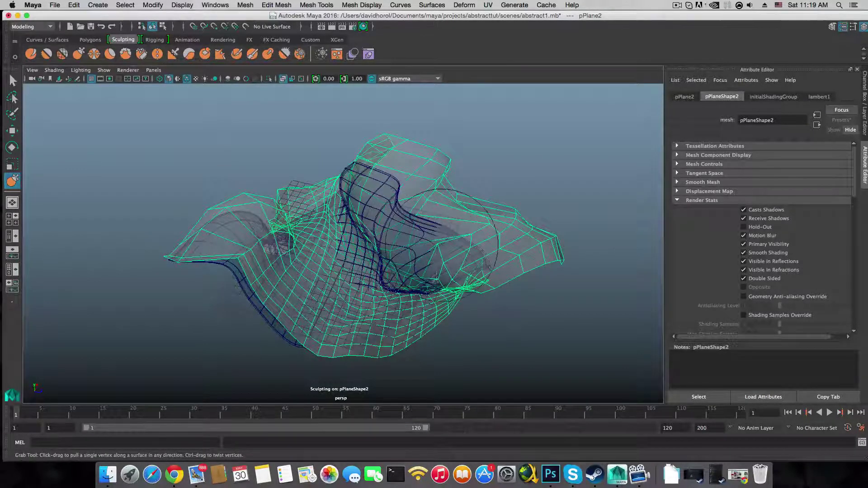
pyautogui.moveTo(443, 248)
pyautogui.keyDown('alt'); pyautogui.mouseDown()
pyautogui.moveTo(394, 227)
pyautogui.moveTo(470, 255)
pyautogui.mouseUp(); pyautogui.keyUp('alt')
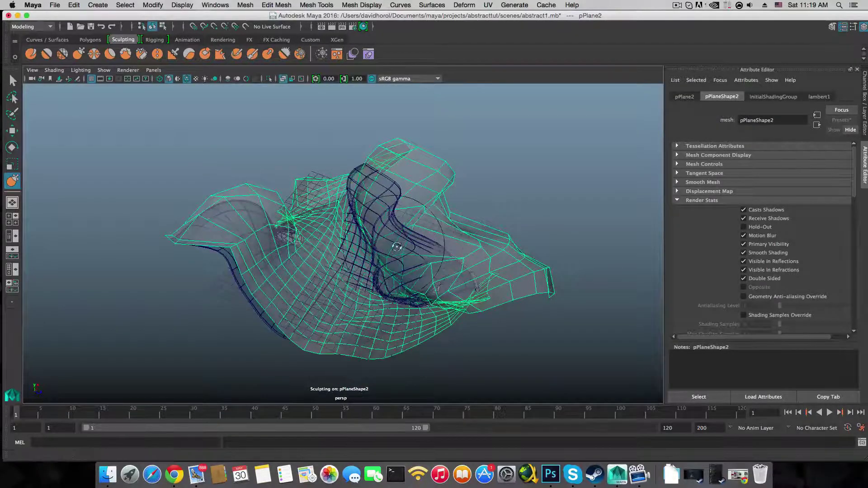
pyautogui.keyDown('alt'); pyautogui.moveTo(403, 244); pyautogui.dragTo(448, 247); pyautogui.keyUp('alt')
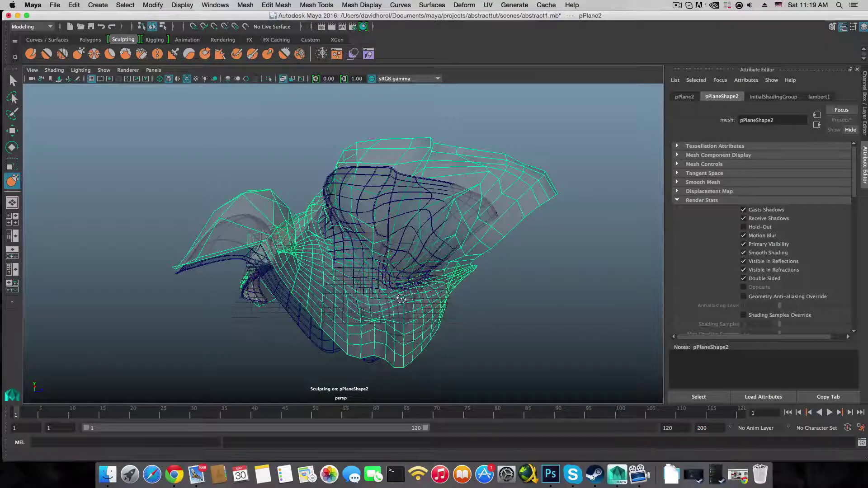
pyautogui.keyDown('alt'); pyautogui.moveTo(389, 276); pyautogui.dragTo(381, 269); pyautogui.keyUp('alt')
pyautogui.moveTo(399, 327)
pyautogui.mouseDown()
pyautogui.moveTo(400, 351)
pyautogui.moveTo(435, 342)
pyautogui.mouseUp()
pyautogui.moveTo(438, 312); pyautogui.dragTo(456, 322)
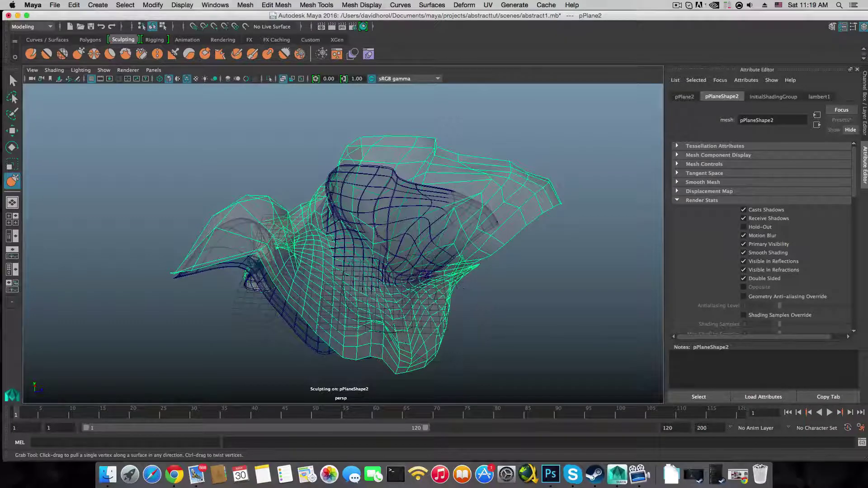
pyautogui.keyDown('alt'); pyautogui.moveTo(462, 287); pyautogui.dragTo(487, 244); pyautogui.keyUp('alt')
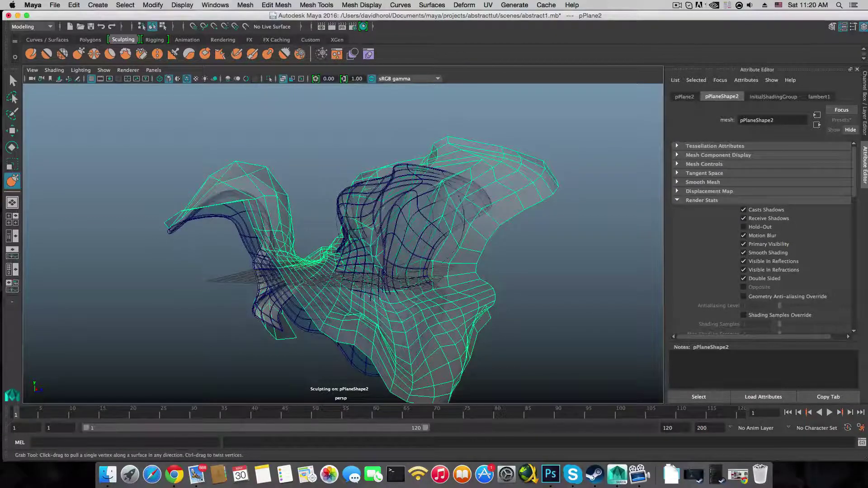
pyautogui.keyDown('alt'); pyautogui.moveTo(350, 216); pyautogui.dragTo(337, 213); pyautogui.keyUp('alt')
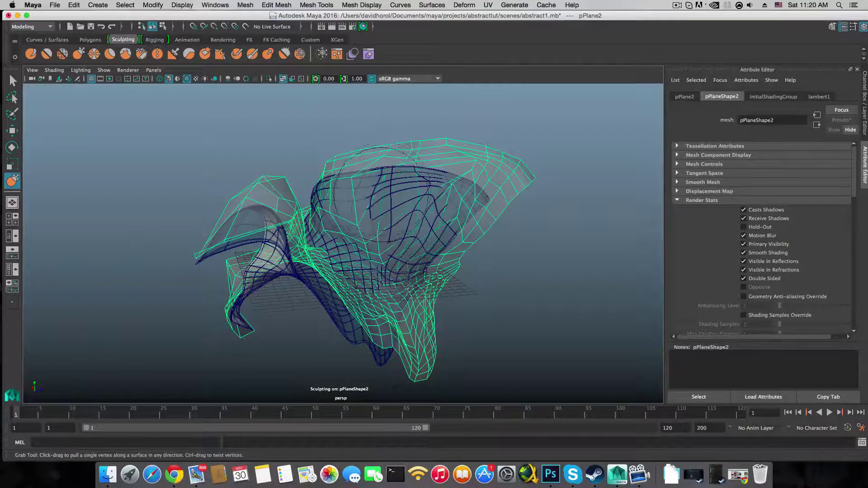
pyautogui.moveTo(375, 190)
pyautogui.keyDown('alt'); pyautogui.mouseDown()
pyautogui.moveTo(349, 172)
pyautogui.moveTo(323, 231)
pyautogui.moveTo(316, 226)
pyautogui.mouseUp(); pyautogui.keyUp('alt')
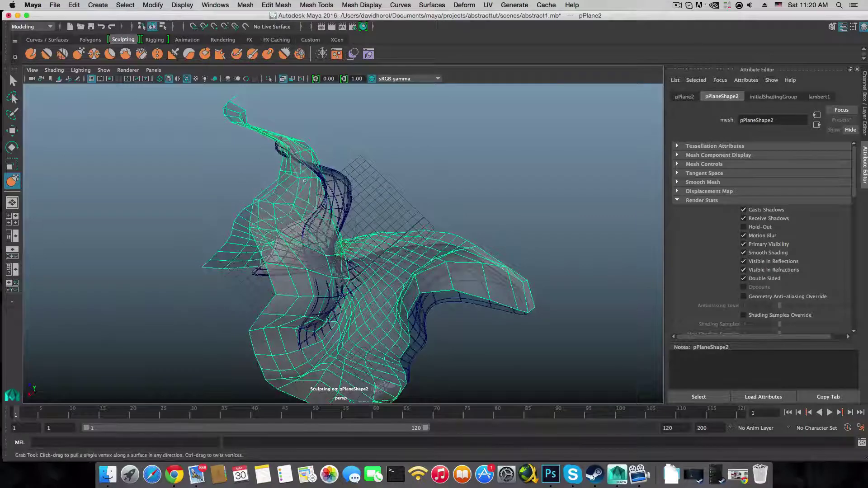
pyautogui.keyDown('alt'); pyautogui.moveTo(305, 181); pyautogui.dragTo(350, 273); pyautogui.keyUp('alt')
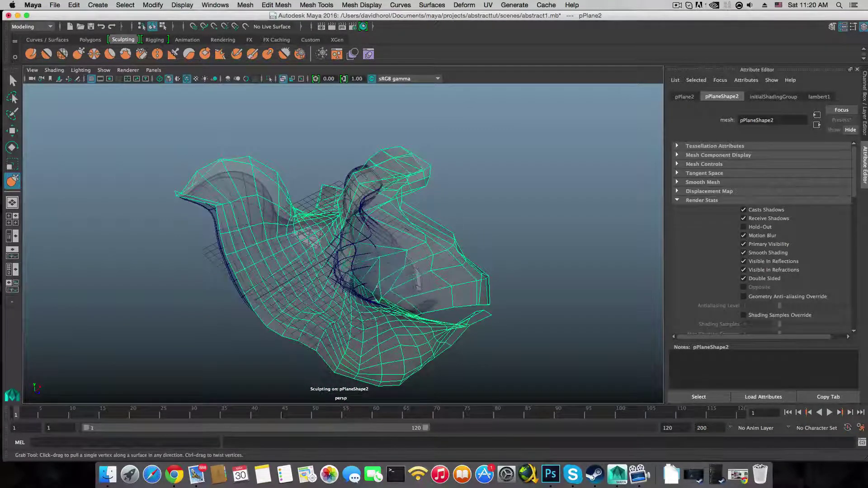
# - Turn off X-Ray display in the perspective view
pyautogui.keyDown('alt'); pyautogui.moveTo(418, 283); pyautogui.dragTo(435, 274); pyautogui.keyUp('alt')
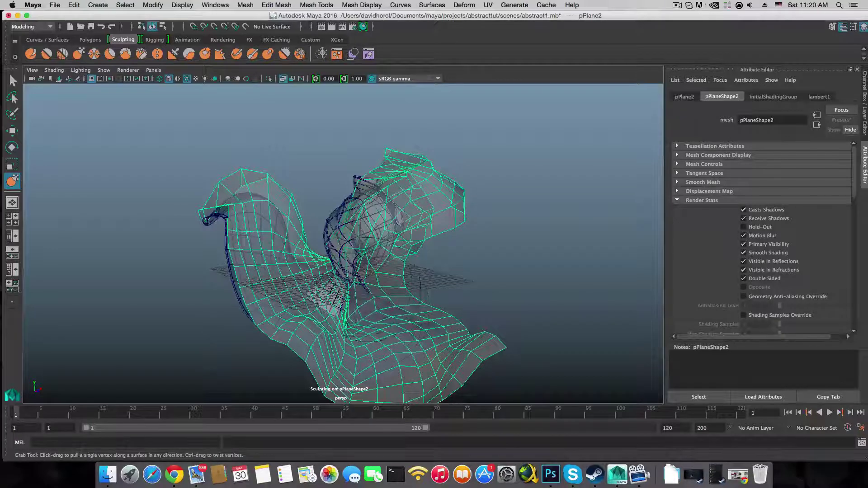
pyautogui.keyDown('alt'); pyautogui.moveTo(435, 275); pyautogui.dragTo(389, 277); pyautogui.keyUp('alt')
pyautogui.click(54, 70)
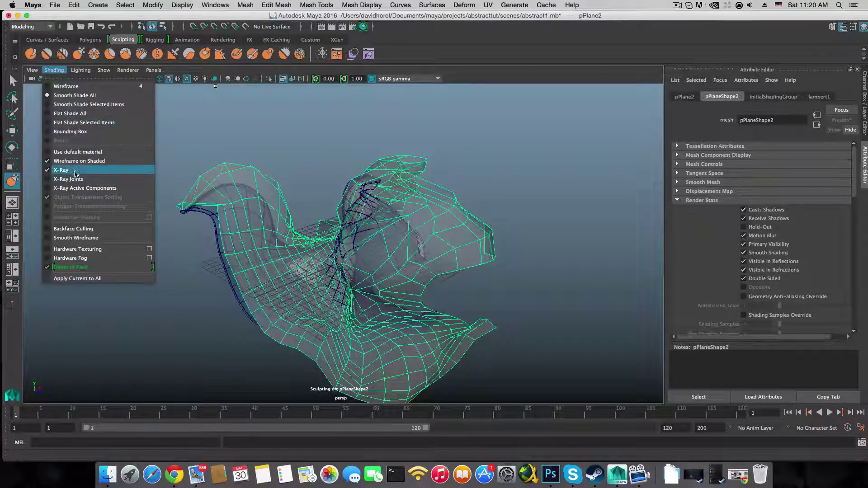
pyautogui.click(73, 170)
# - Pull the bulging upper part of pPlane2 outward with the Grab tool to cover the blue surface poking through it
pyautogui.keyDown('alt'); pyautogui.moveTo(455, 271); pyautogui.dragTo(520, 295); pyautogui.keyUp('alt')
pyautogui.moveTo(303, 263); pyautogui.dragTo(279, 245)
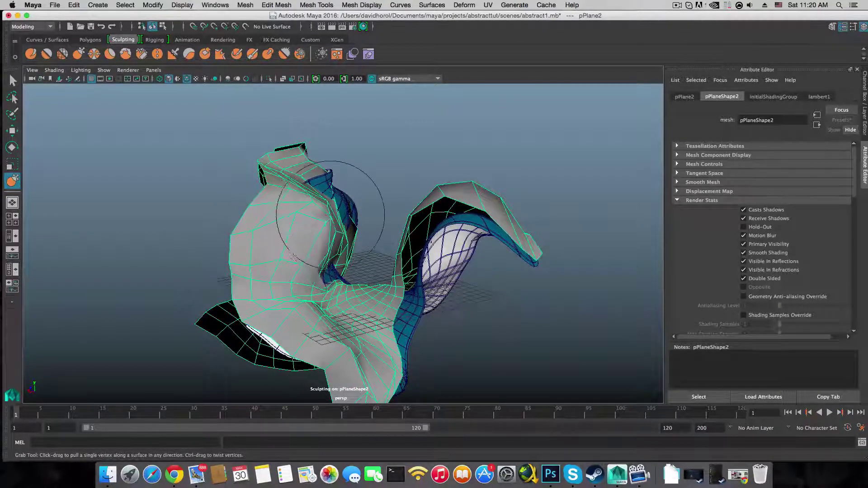
pyautogui.moveTo(330, 215)
pyautogui.keyDown('alt'); pyautogui.mouseDown()
pyautogui.moveTo(310, 243)
pyautogui.moveTo(310, 282)
pyautogui.moveTo(280, 299)
pyautogui.moveTo(335, 305)
pyautogui.moveTo(326, 268)
pyautogui.mouseUp(); pyautogui.keyUp('alt')
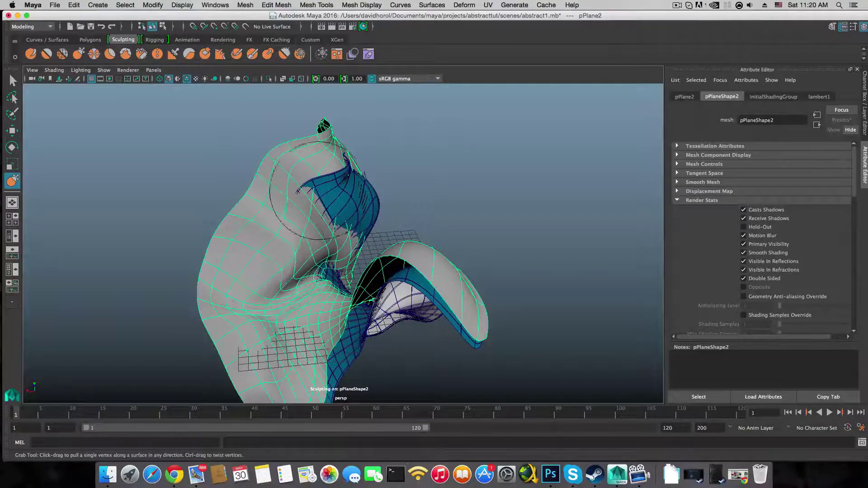
pyautogui.moveTo(300, 192)
pyautogui.keyDown('alt'); pyautogui.mouseDown()
pyautogui.moveTo(395, 167)
pyautogui.moveTo(339, 240)
pyautogui.moveTo(357, 263)
pyautogui.moveTo(430, 271)
pyautogui.moveTo(446, 243)
pyautogui.mouseUp(); pyautogui.keyUp('alt')
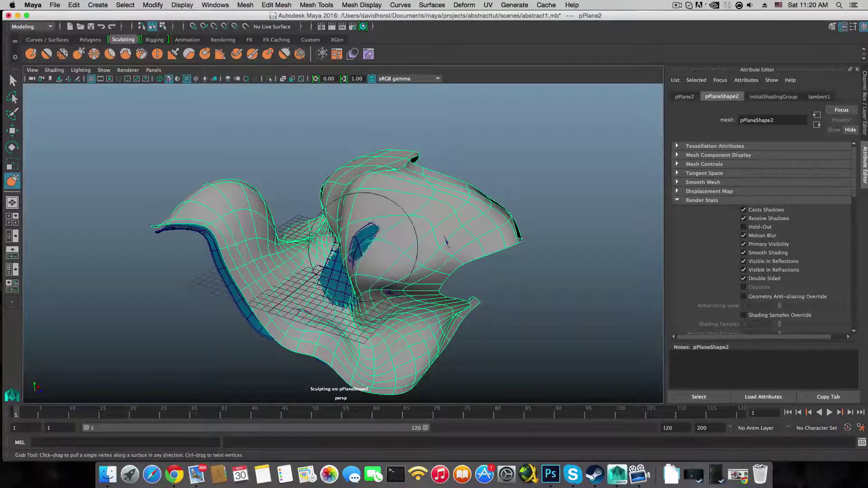
pyautogui.moveTo(357, 240); pyautogui.dragTo(340, 222)
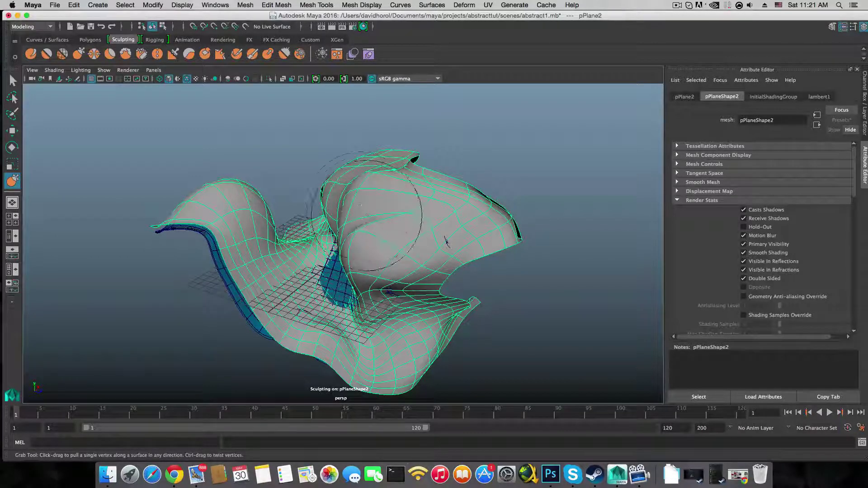
# - Grab the crease of pPlane2 below the bulge clear of the blue surface, and save the scene
pyautogui.keyDown('alt'); pyautogui.moveTo(381, 251); pyautogui.dragTo(437, 226); pyautogui.keyUp('alt')
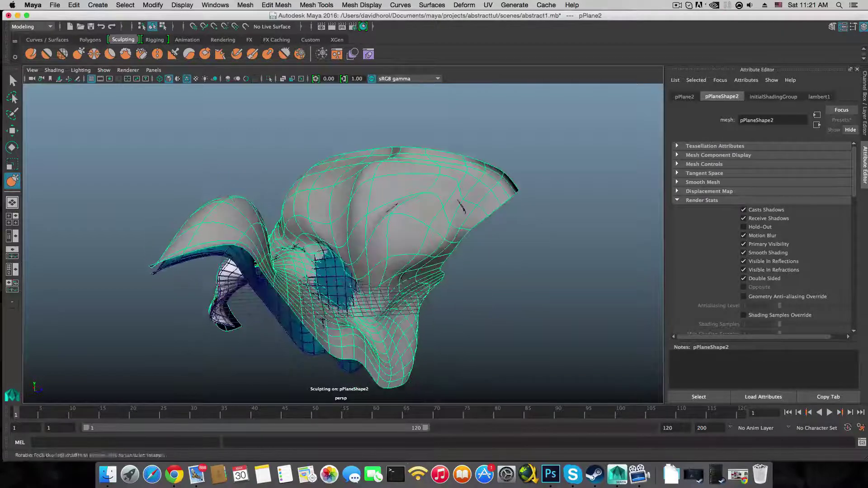
pyautogui.keyDown('alt'); pyautogui.moveTo(362, 247); pyautogui.dragTo(409, 357); pyautogui.keyUp('alt')
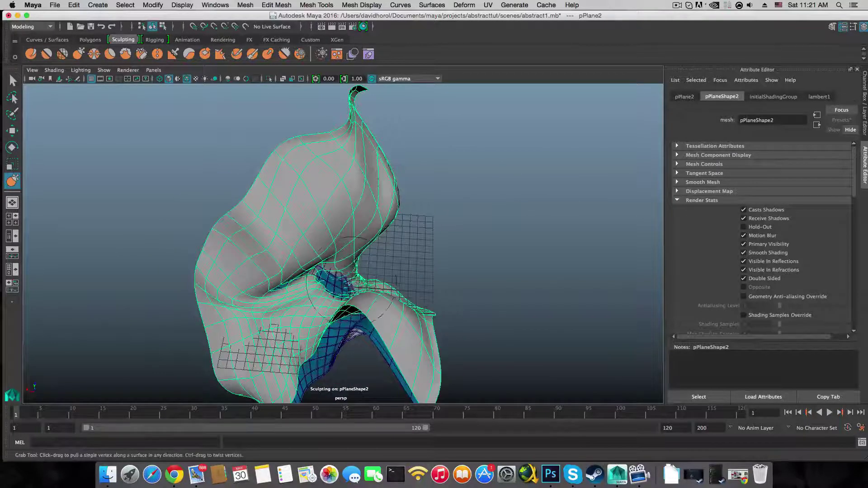
pyautogui.moveTo(343, 282)
pyautogui.mouseDown()
pyautogui.moveTo(330, 295)
pyautogui.moveTo(327, 276)
pyautogui.moveTo(288, 245)
pyautogui.mouseUp()
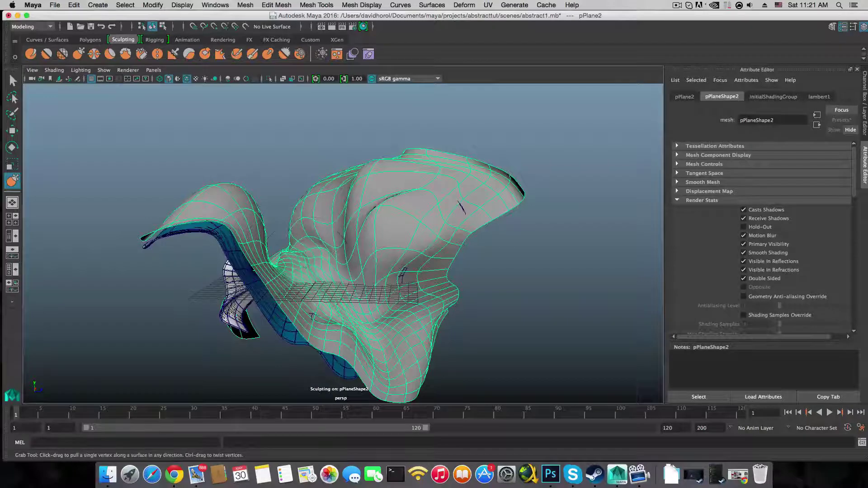
pyautogui.moveTo(330, 284)
pyautogui.keyDown('alt'); pyautogui.mouseDown()
pyautogui.moveTo(420, 333)
pyautogui.moveTo(443, 325)
pyautogui.moveTo(415, 312)
pyautogui.mouseUp(); pyautogui.keyUp('alt')
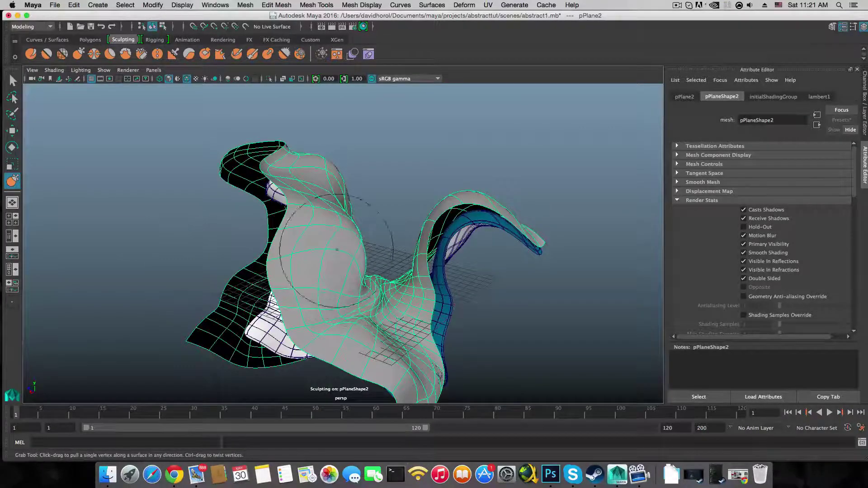
pyautogui.moveTo(277, 235)
pyautogui.keyDown('alt'); pyautogui.mouseDown()
pyautogui.moveTo(312, 281)
pyautogui.moveTo(335, 272)
pyautogui.moveTo(317, 285)
pyautogui.moveTo(324, 274)
pyautogui.moveTo(307, 285)
pyautogui.moveTo(298, 276)
pyautogui.mouseUp(); pyautogui.keyUp('alt')
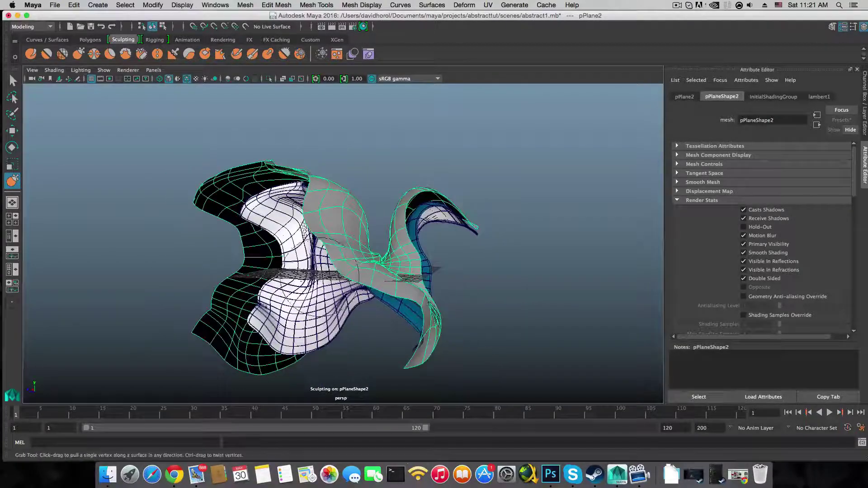
pyautogui.click(57, 8)
pyautogui.click(68, 43)
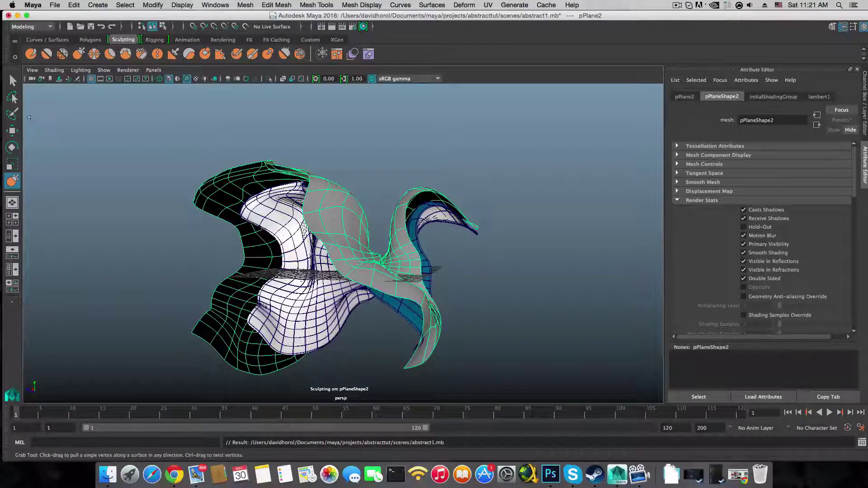
# - Extrude all faces of pPlane2 with a Local Translate Z of 0.398 to give it thickness, and return to object selection
pyautogui.click(13, 81)
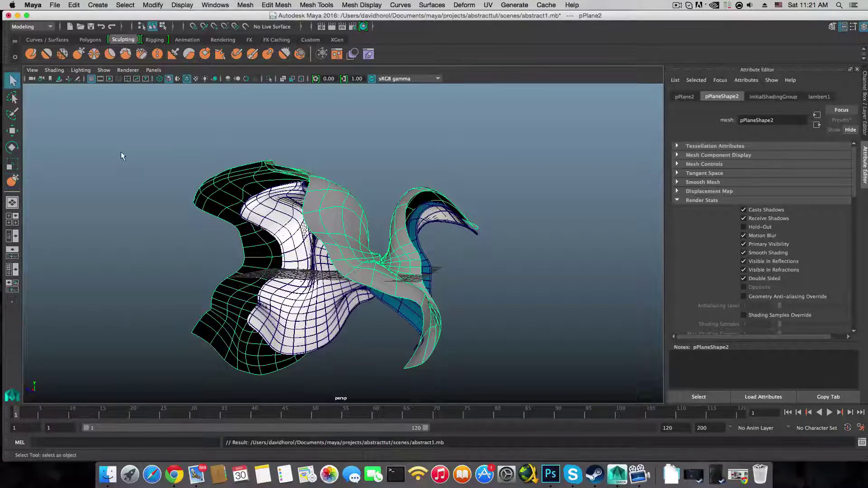
pyautogui.click(92, 40)
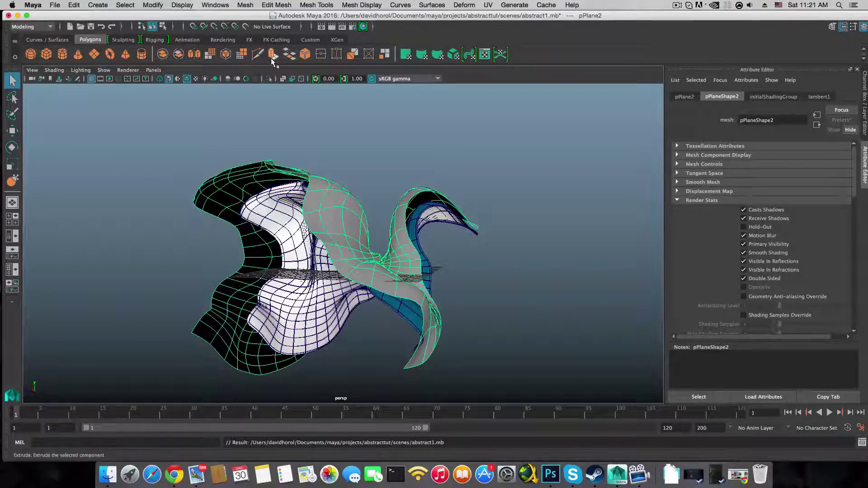
pyautogui.click(272, 60)
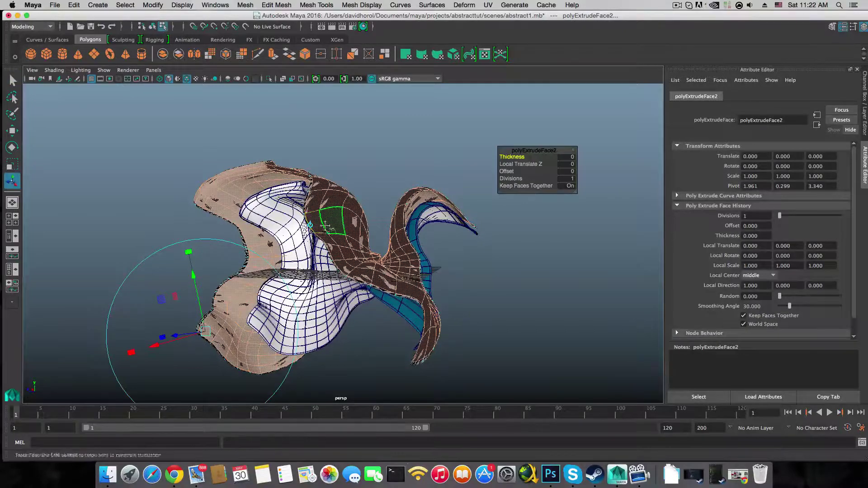
pyautogui.keyDown('alt'); pyautogui.moveTo(332, 229); pyautogui.dragTo(365, 168, button='middle'); pyautogui.keyUp('alt')
pyautogui.keyDown('alt'); pyautogui.moveTo(366, 169); pyautogui.dragTo(384, 183); pyautogui.keyUp('alt')
pyautogui.keyDown('alt'); pyautogui.moveTo(298, 226); pyautogui.dragTo(337, 226, button='right'); pyautogui.keyUp('alt')
pyautogui.keyDown('alt'); pyautogui.moveTo(337, 226); pyautogui.dragTo(372, 281); pyautogui.keyUp('alt')
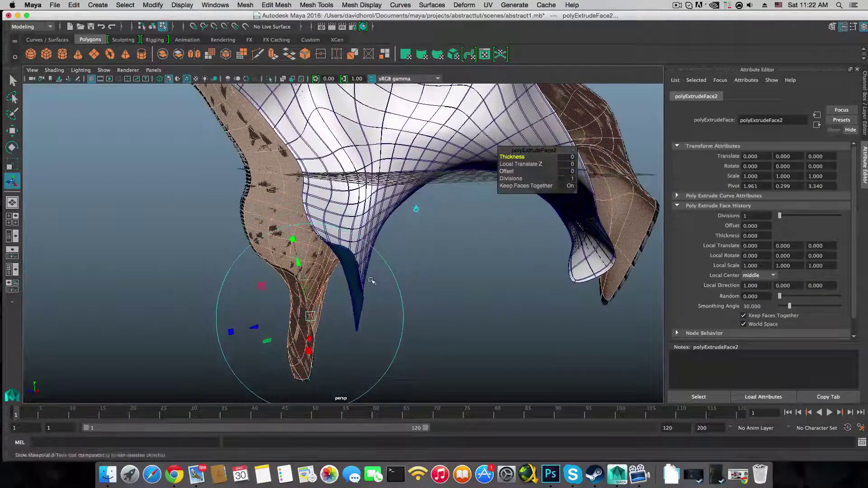
pyautogui.moveTo(253, 327); pyautogui.dragTo(251, 329)
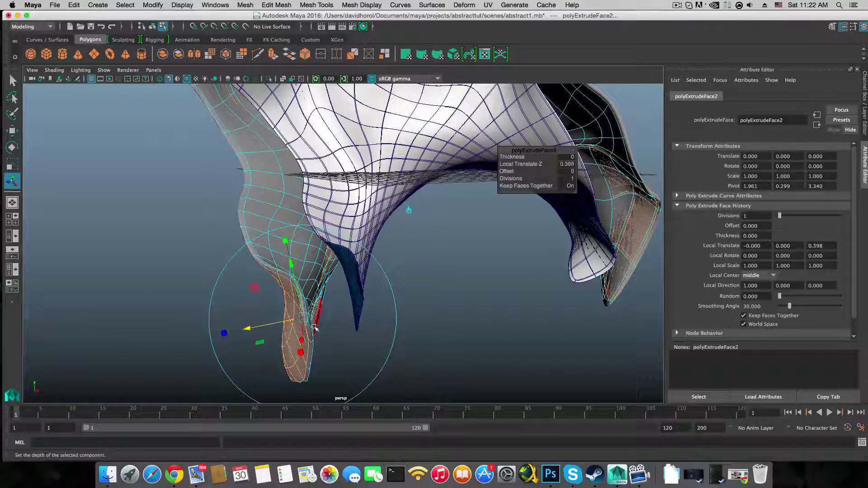
pyautogui.press('F8')
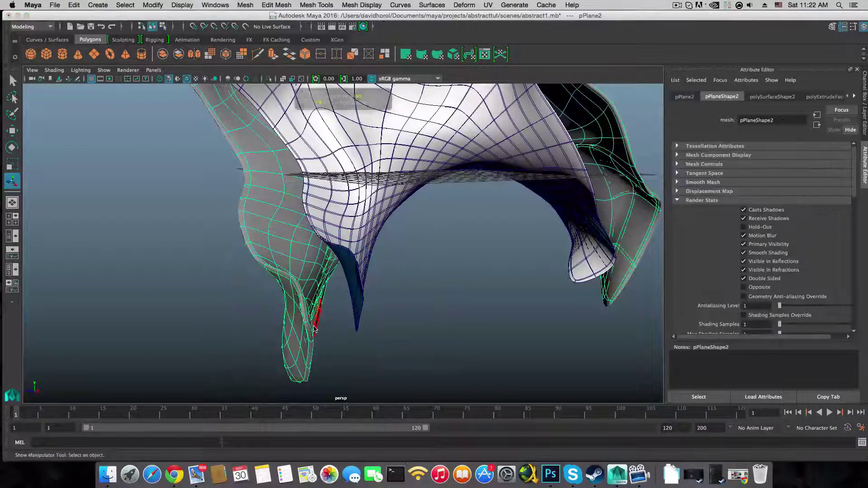
# - Inspect the thickened pPlane2 and its spacing from the two-colored mesh from several angles
pyautogui.scroll(-3, 315, 329)
pyautogui.keyDown('alt'); pyautogui.moveTo(360, 267); pyautogui.dragTo(368, 331, button='middle'); pyautogui.keyUp('alt')
pyautogui.keyDown('alt'); pyautogui.moveTo(367, 331); pyautogui.dragTo(256, 330); pyautogui.keyUp('alt')
pyautogui.scroll(3, 256, 329)
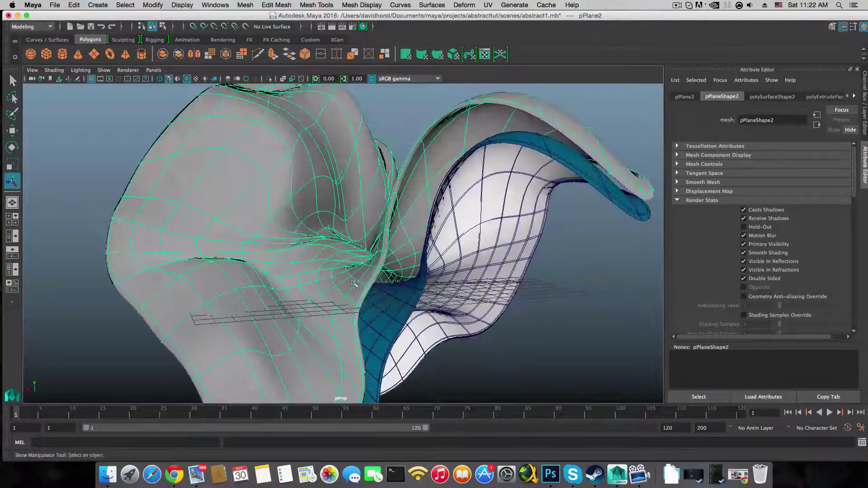
pyautogui.keyDown('alt'); pyautogui.moveTo(377, 270); pyautogui.dragTo(341, 279); pyautogui.keyUp('alt')
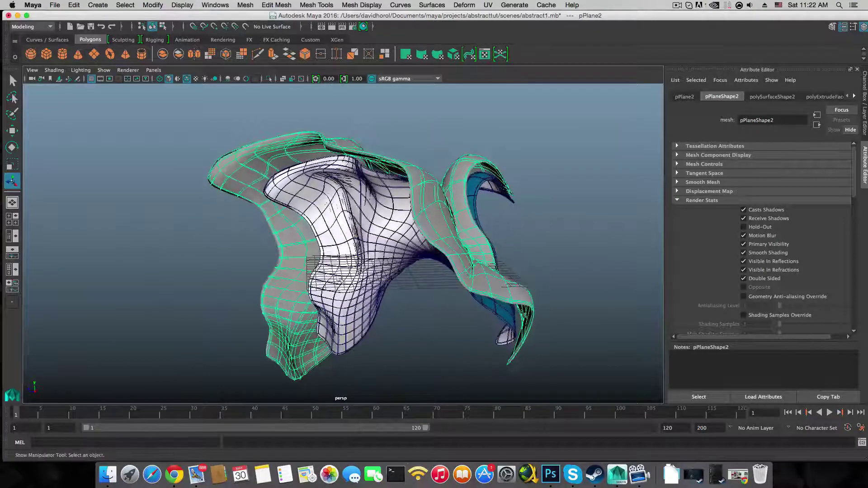
pyautogui.rightClick(312, 144)
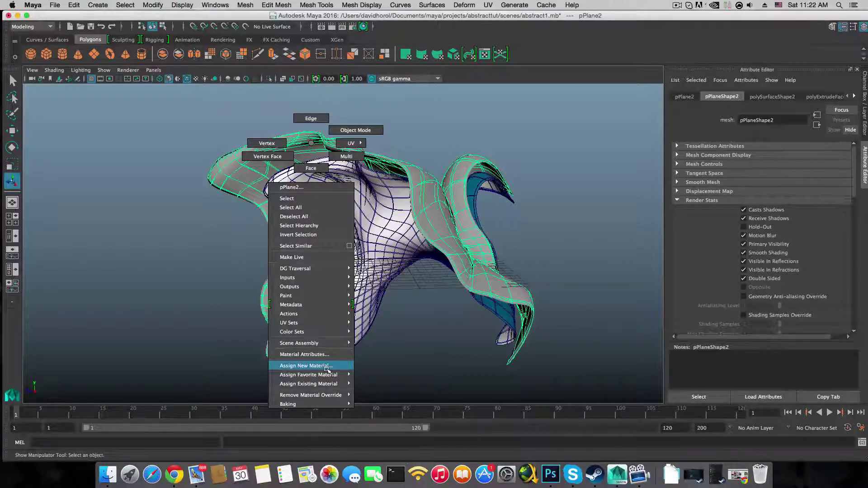
pyautogui.moveTo(327, 370); pyautogui.dragTo(312, 144, button='right')
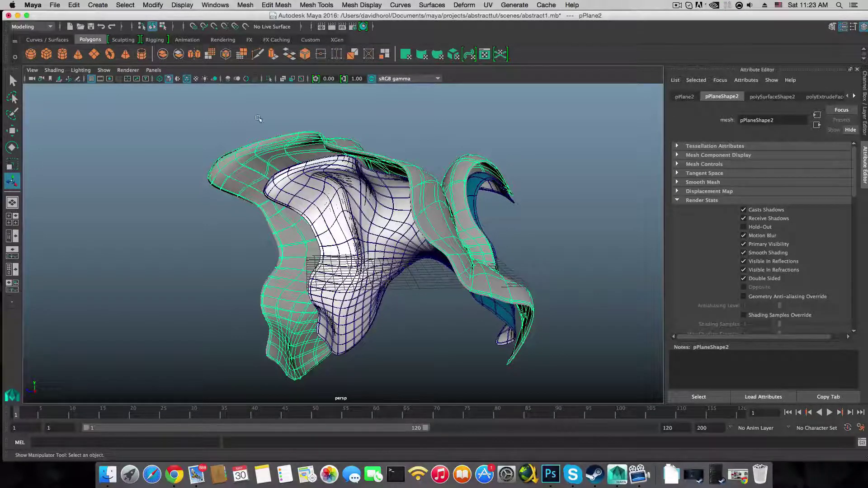
# - Open Hypershade, filter the node list by "die" and create a dielectric_material
pyautogui.click(215, 5)
pyautogui.moveTo(241, 55)
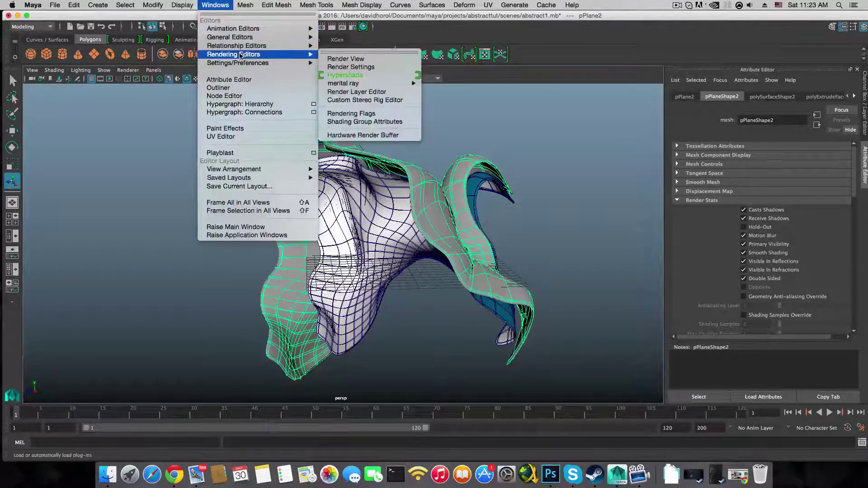
pyautogui.click(374, 75)
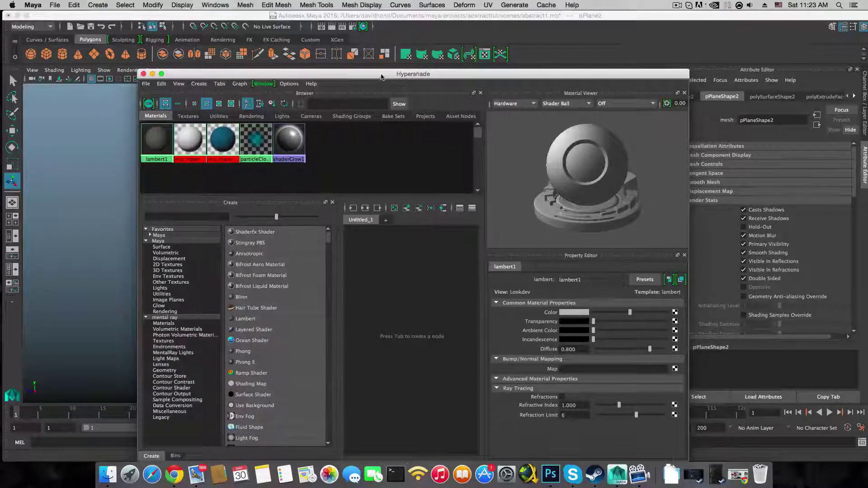
pyautogui.moveTo(385, 77); pyautogui.dragTo(376, 41)
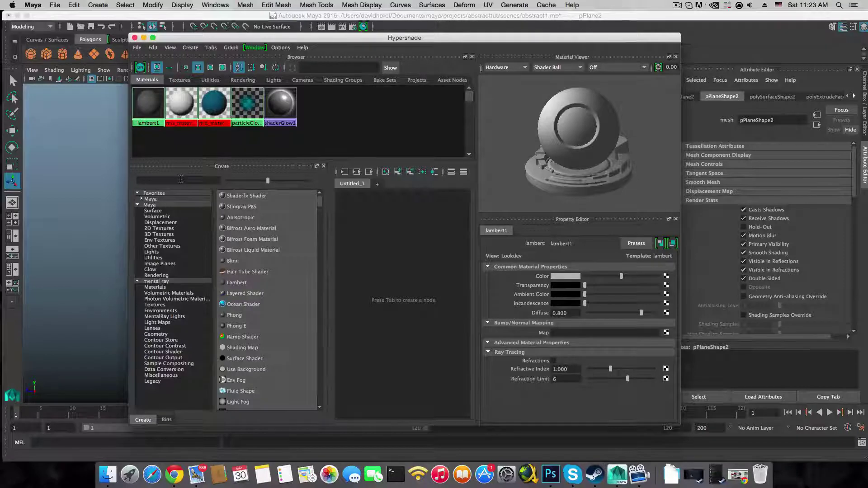
pyautogui.write('d')
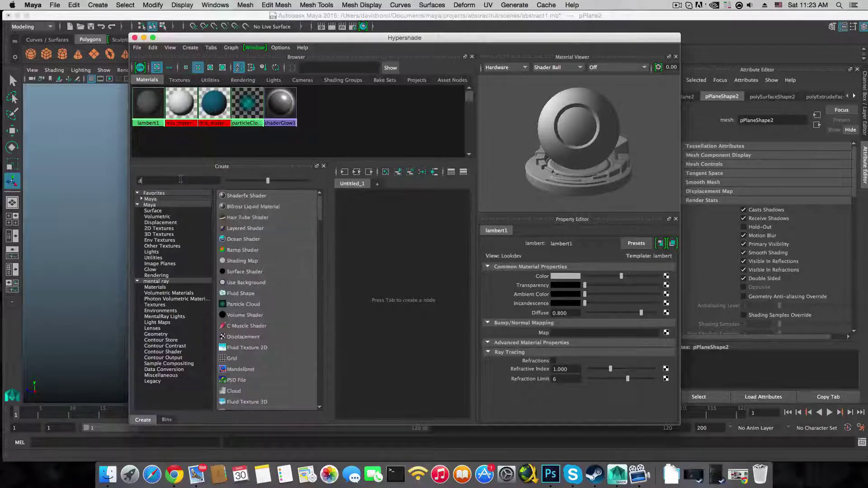
pyautogui.write('ie')
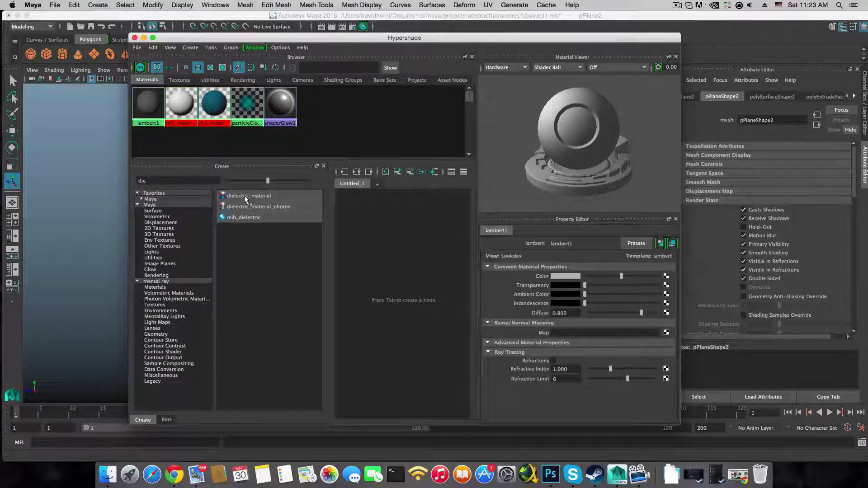
pyautogui.moveTo(290, 35); pyautogui.dragTo(560, 42)
pyautogui.click(538, 203)
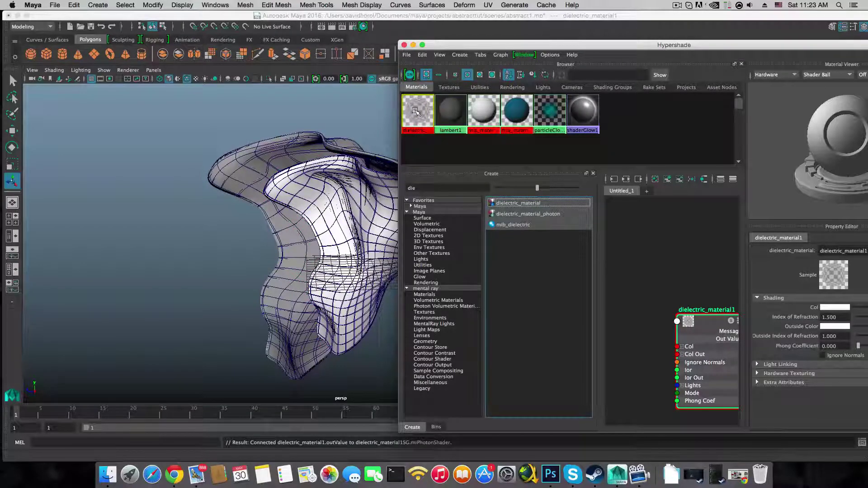
# - Assign the new dielectric material to pPlane2 and close Hypershade
pyautogui.click(298, 152)
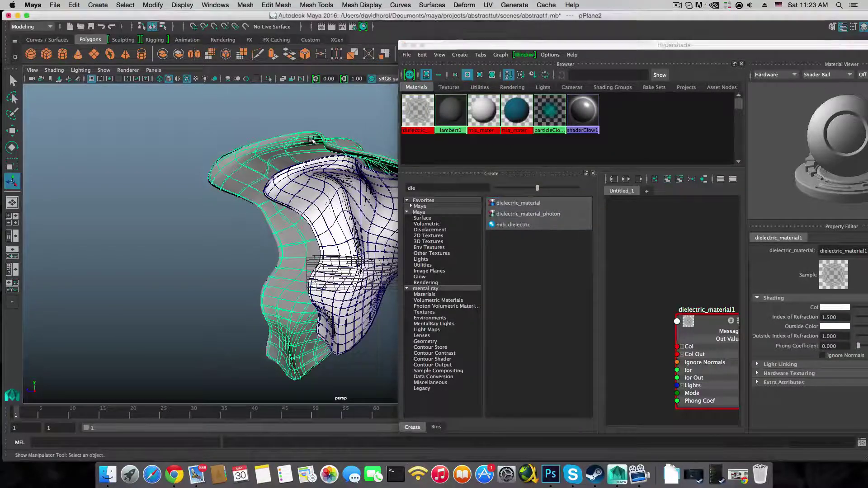
pyautogui.rightClick(420, 115)
pyautogui.click(434, 167)
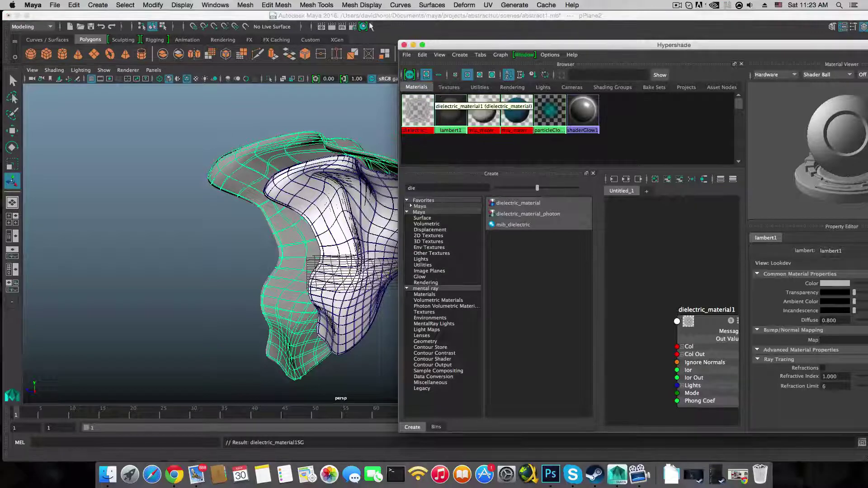
pyautogui.click(404, 45)
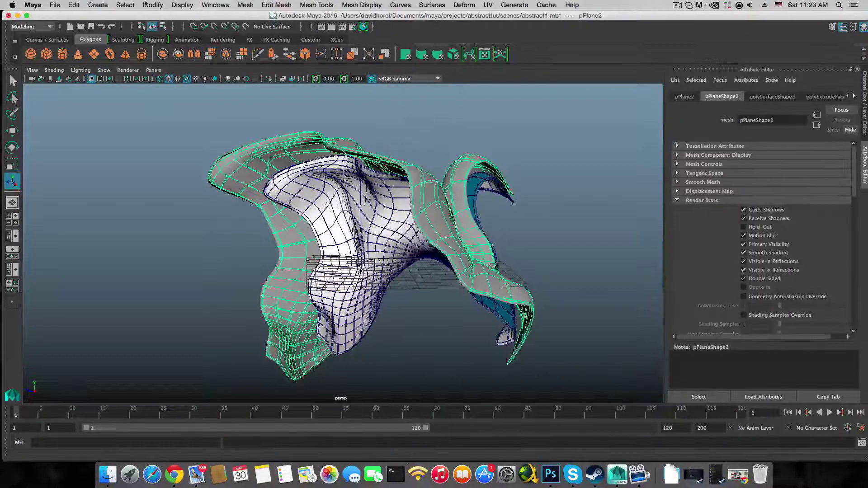
# - Delete the construction history of pPlane2
pyautogui.click(74, 5)
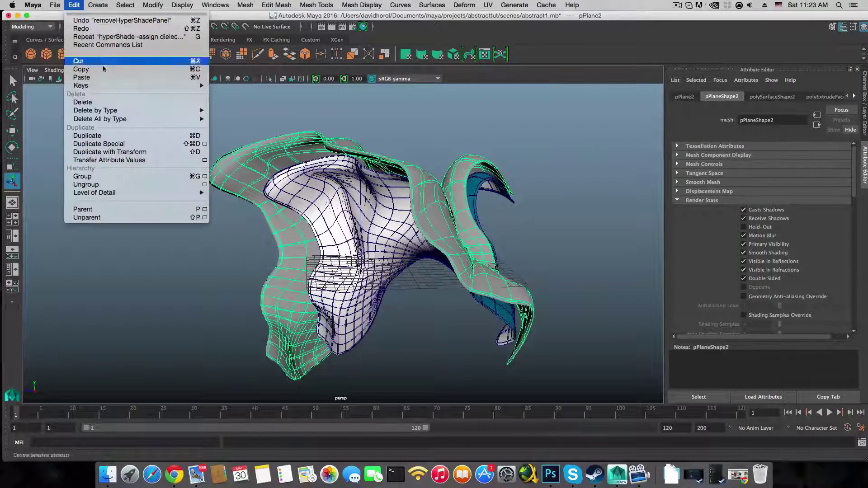
pyautogui.moveTo(104, 110)
pyautogui.click(337, 111)
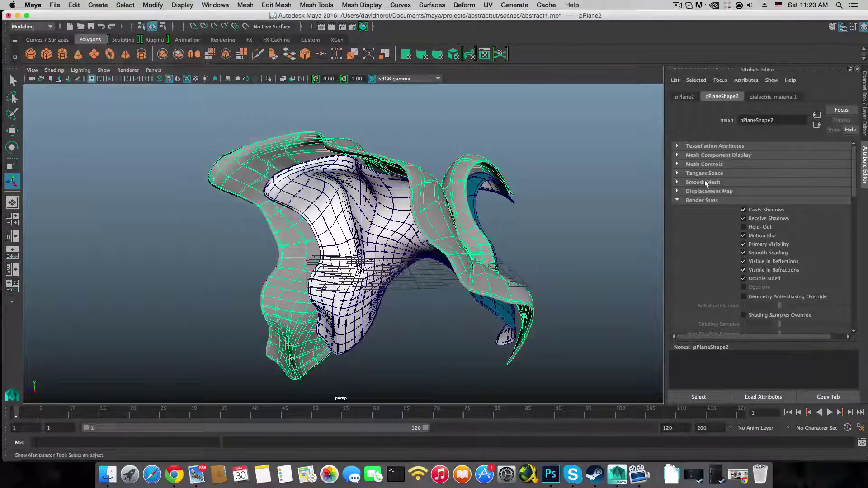
# - Set the dielectric material's Index of Refraction to 1.6
pyautogui.click(775, 97)
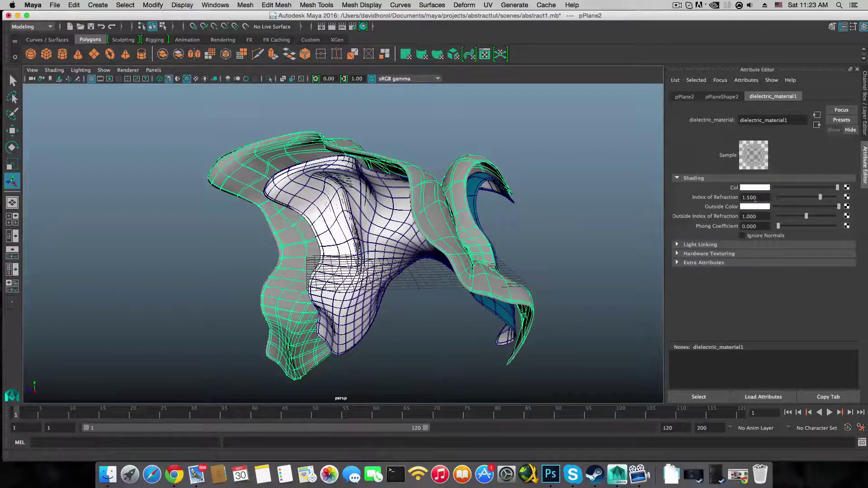
pyautogui.doubleClick(743, 198)
pyautogui.write('1.6')
pyautogui.press('Return')
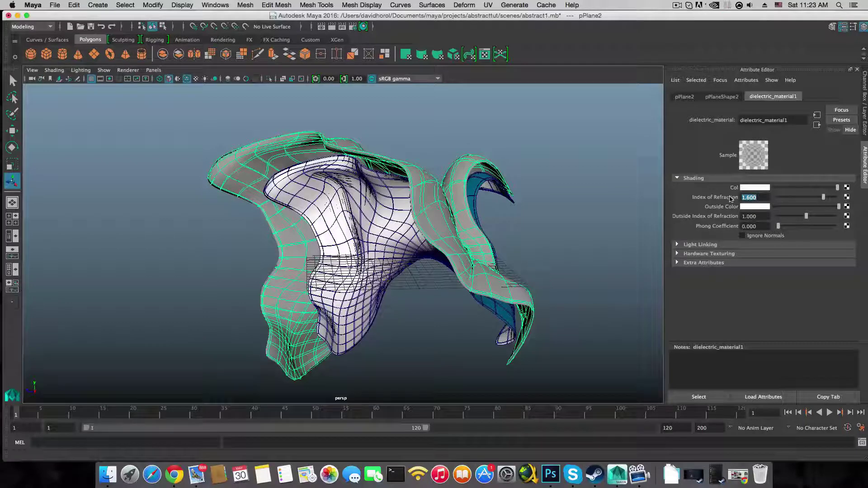
pyautogui.click(764, 200)
pyautogui.moveTo(758, 198); pyautogui.dragTo(738, 199)
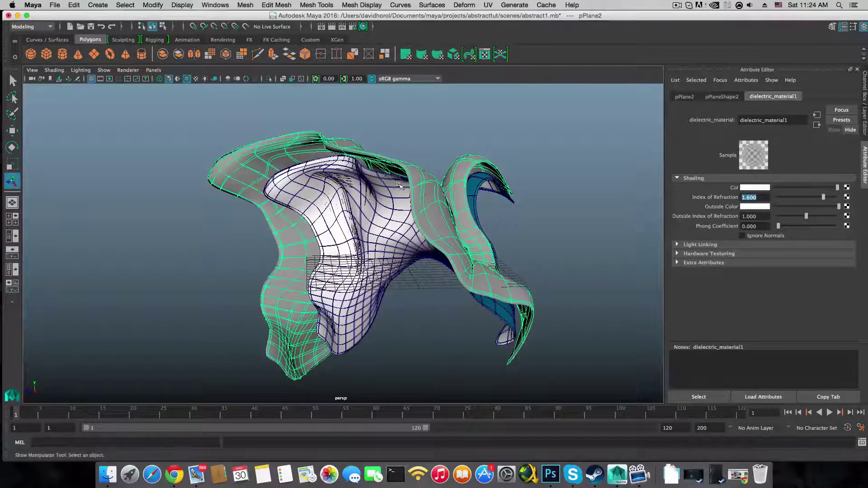
# - Open the Render Settings and set the renderer to mental ray
pyautogui.click(353, 27)
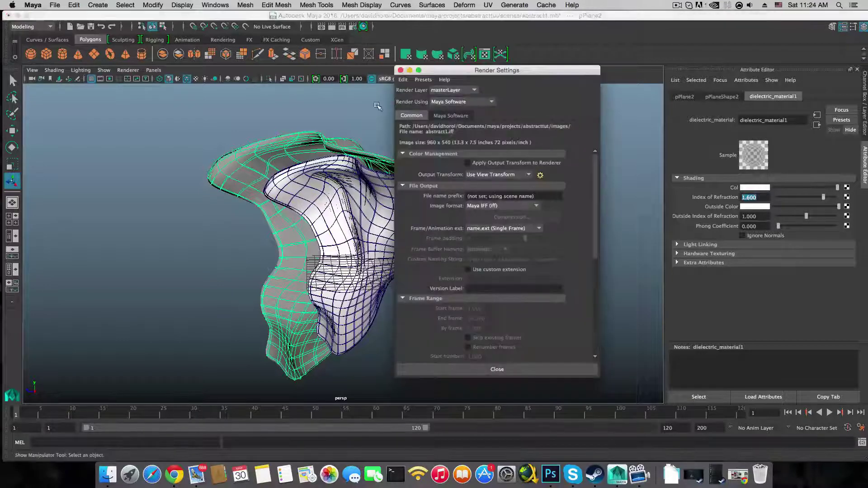
pyautogui.click(454, 102)
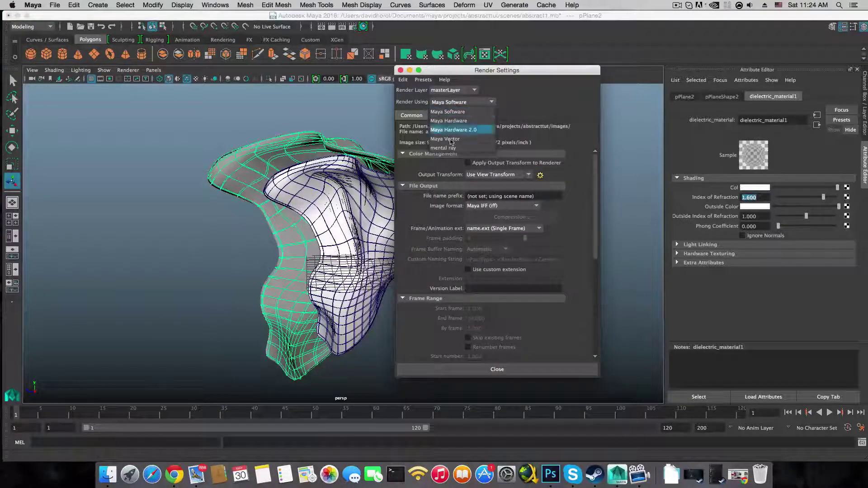
pyautogui.click(445, 147)
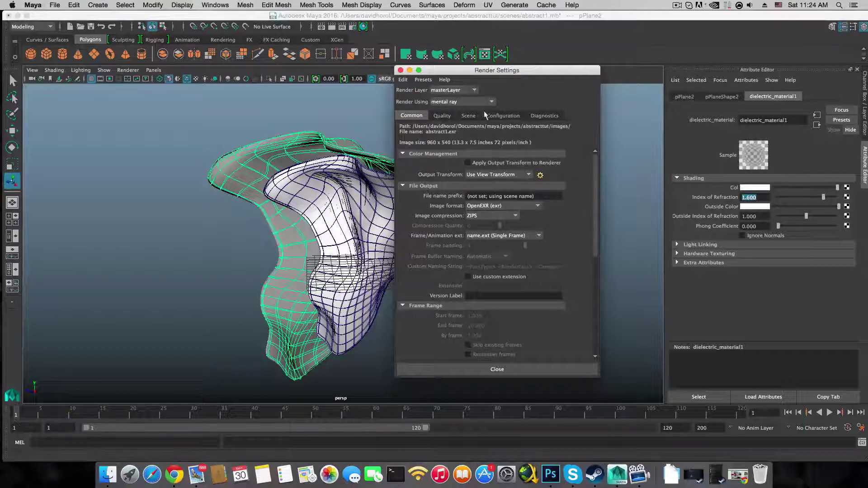
# - Create an Image Based Lighting node in the Scene environment section of the mental ray render settings
pyautogui.click(501, 120)
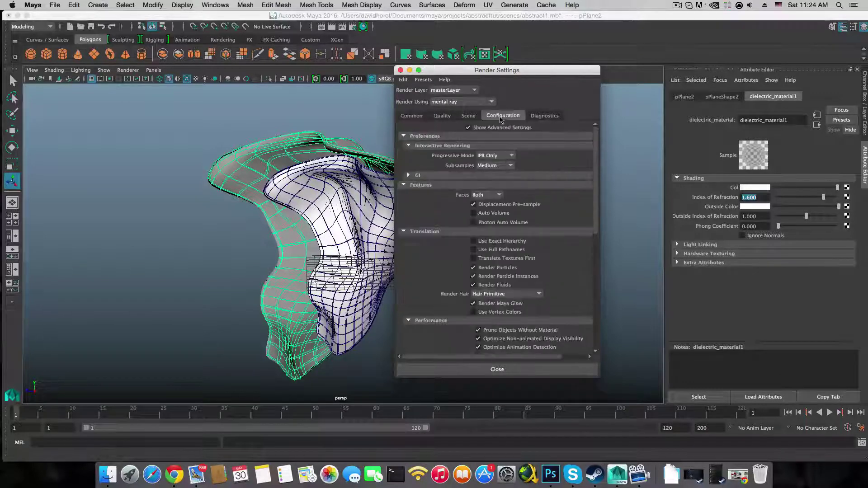
pyautogui.scroll(-6, 498, 203)
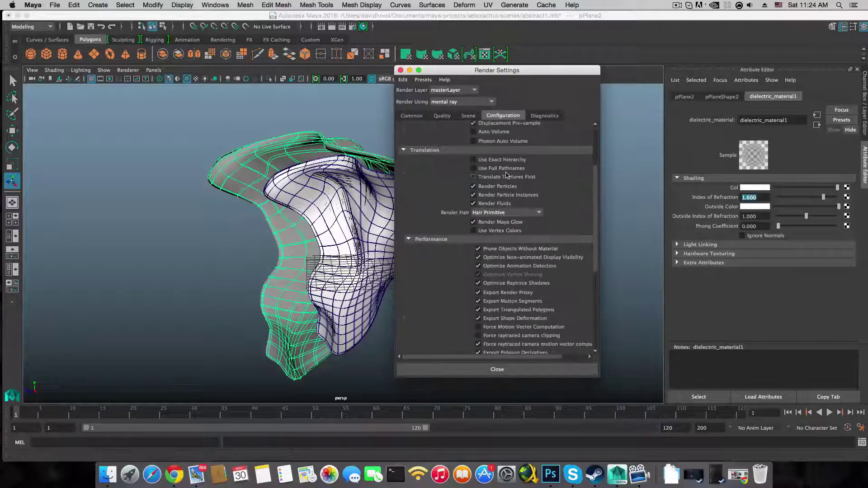
pyautogui.click(469, 116)
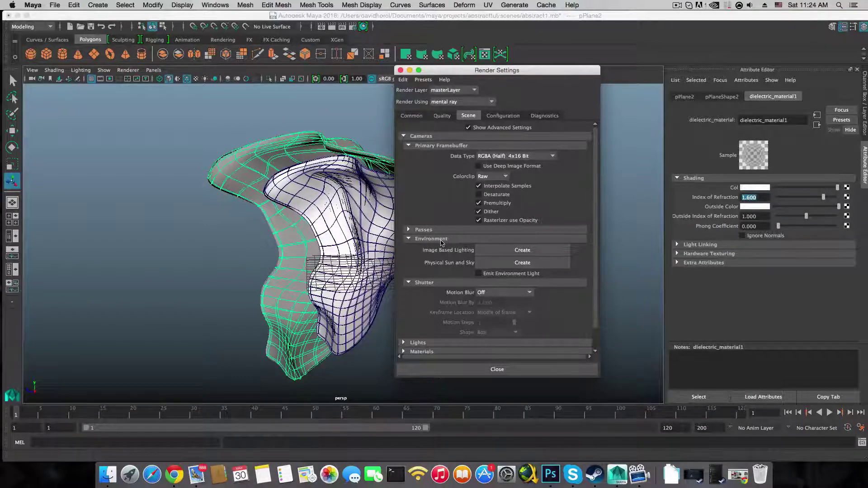
pyautogui.click(431, 239)
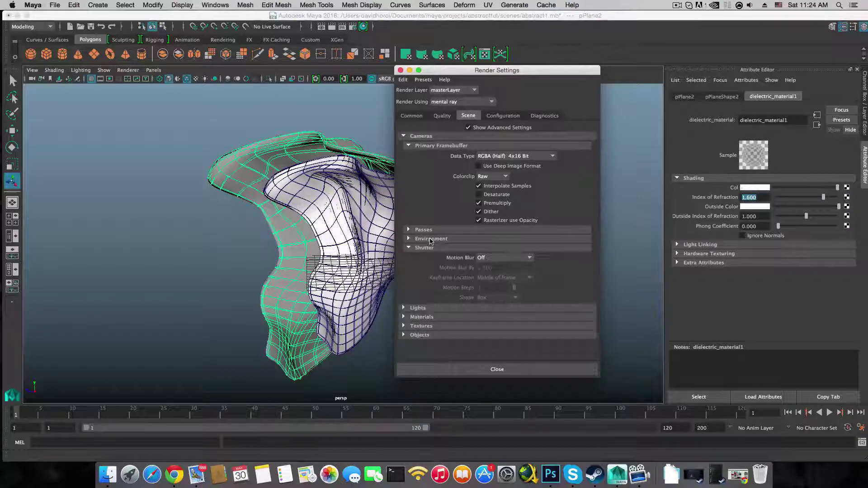
pyautogui.click(429, 239)
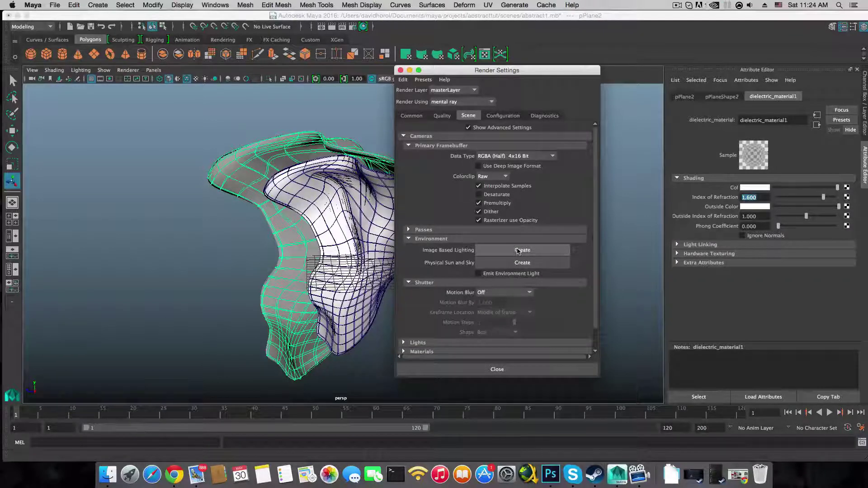
pyautogui.click(518, 252)
pyautogui.scroll(-1, 537, 245)
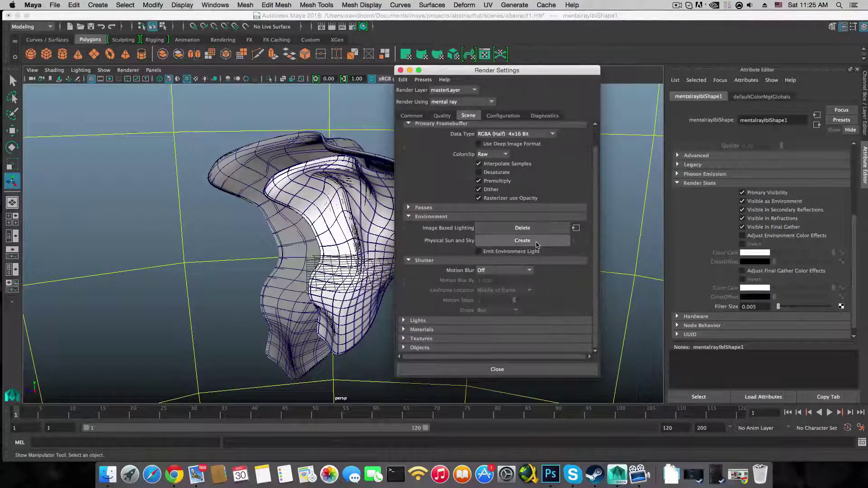
# - Examine the new image-based lighting sphere around the meshes from up close and from outside
pyautogui.scroll(-10, 326, 154)
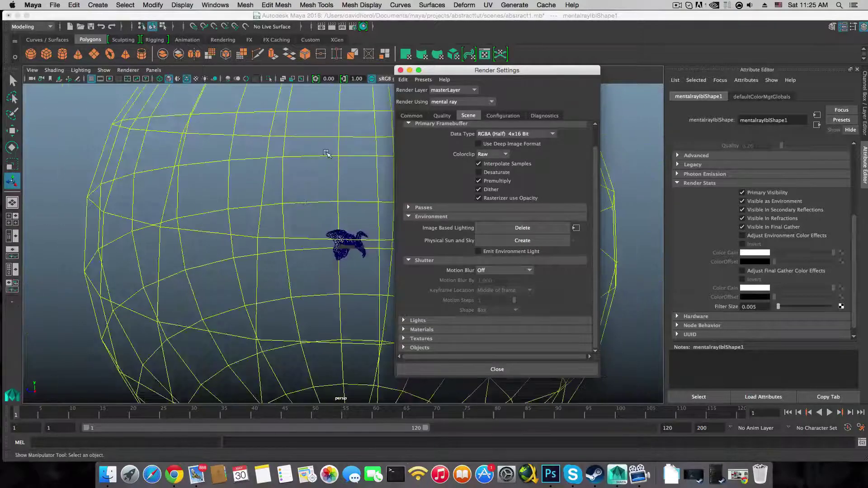
pyautogui.scroll(-5, 326, 154)
pyautogui.scroll(5, 351, 227)
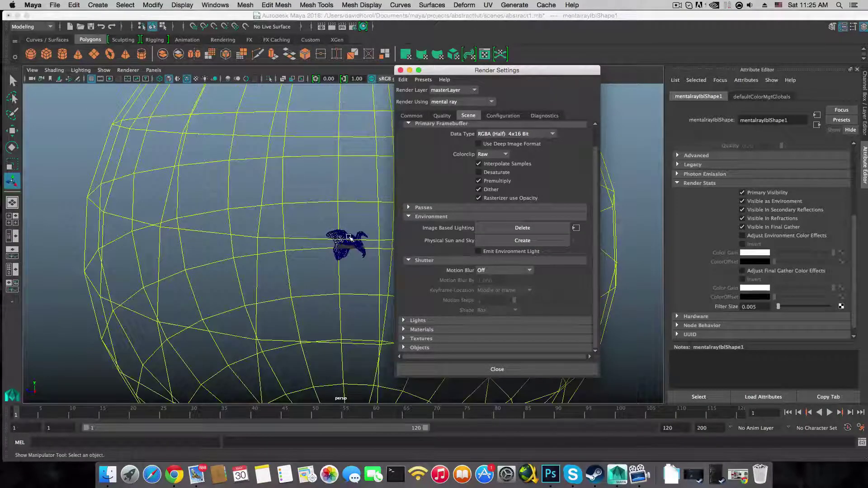
pyautogui.scroll(10, 350, 237)
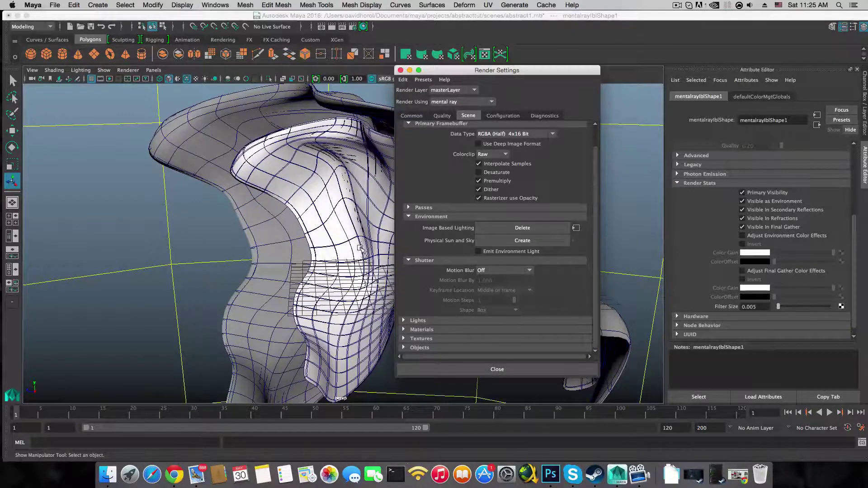
pyautogui.scroll(-10, 361, 248)
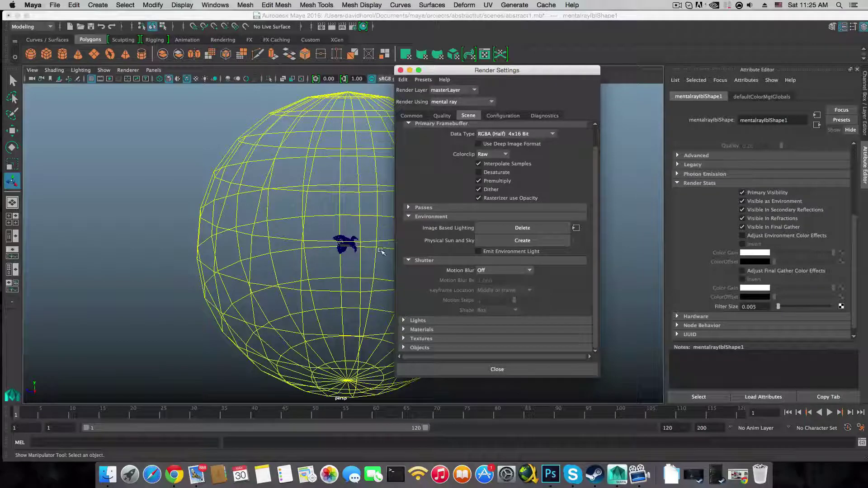
pyautogui.scroll(10, 378, 256)
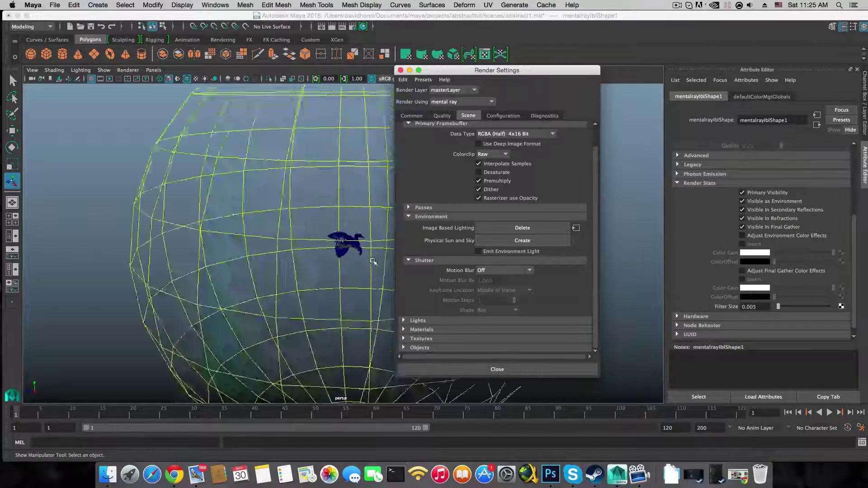
pyautogui.scroll(-3, 373, 261)
pyautogui.scroll(-5, 345, 231)
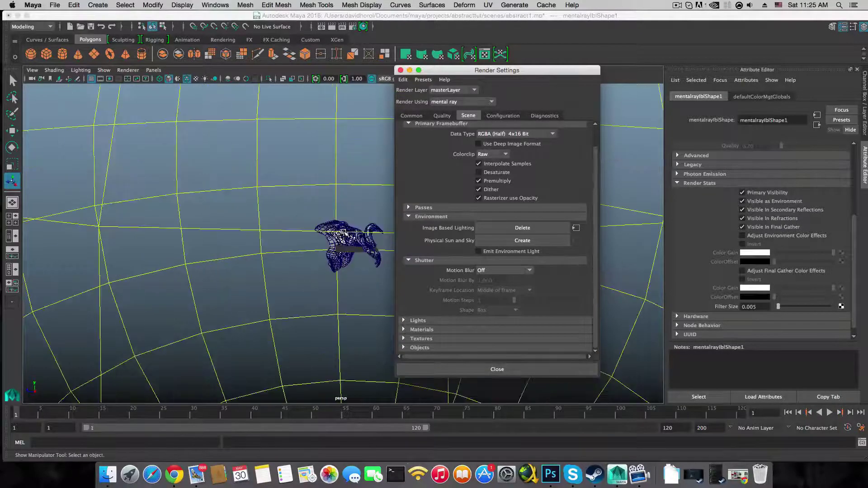
pyautogui.scroll(-3, 346, 231)
pyautogui.scroll(-3, 345, 230)
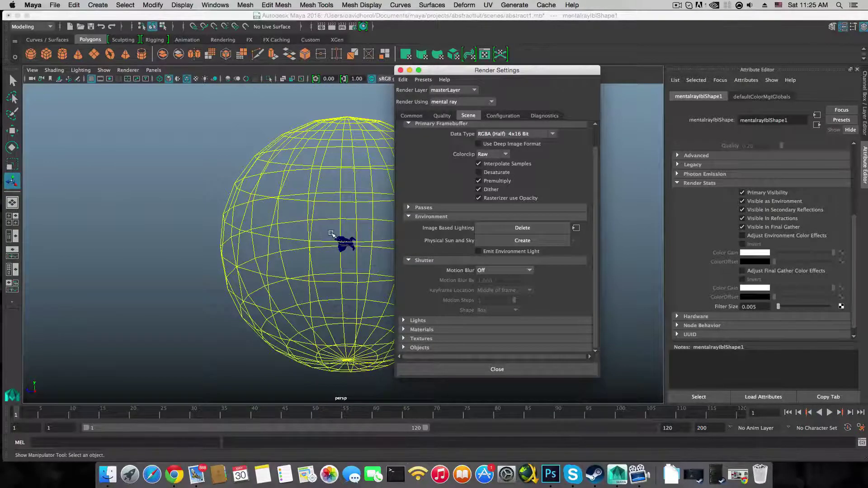
pyautogui.keyDown('alt'); pyautogui.moveTo(336, 232); pyautogui.dragTo(299, 228); pyautogui.keyUp('alt')
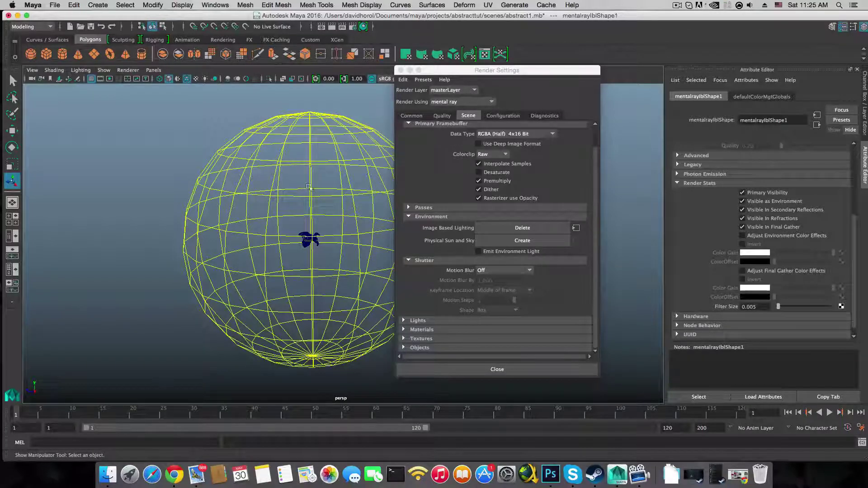
# - Close the Render Settings and select the image-based lighting sphere in the viewport
pyautogui.click(401, 70)
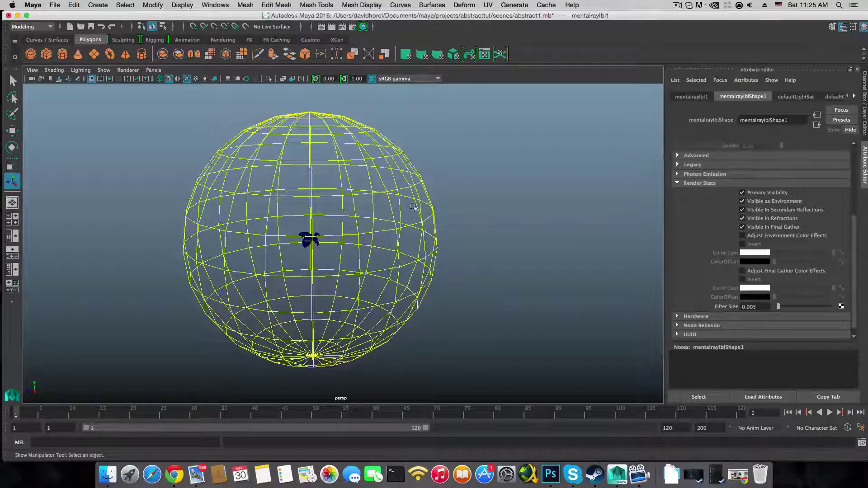
pyautogui.moveTo(347, 155); pyautogui.dragTo(495, 233)
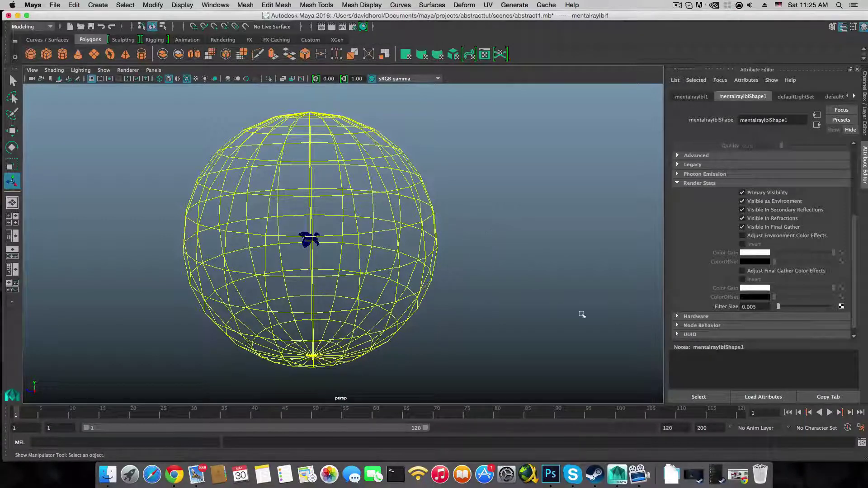
# - Switch to Chrome to review the HDRi Pack 1 page on DeviantArt, and minimize the browser
pyautogui.click(740, 474)
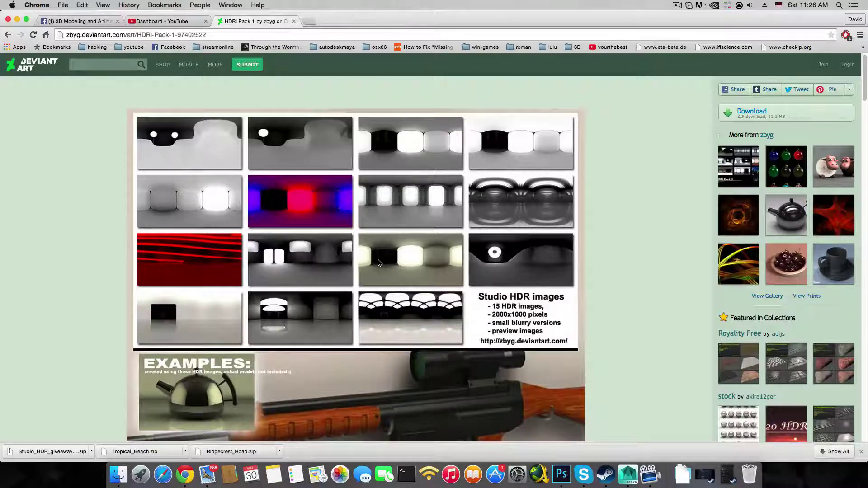
pyautogui.scroll(-3, 379, 263)
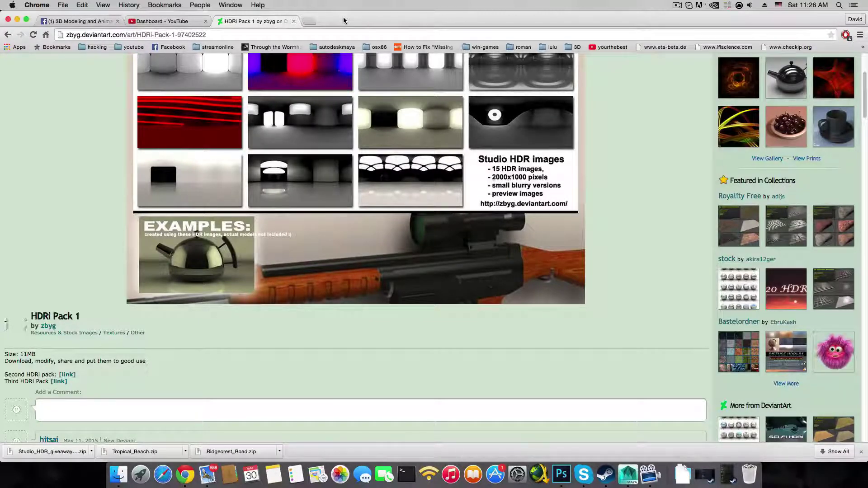
pyautogui.click(17, 21)
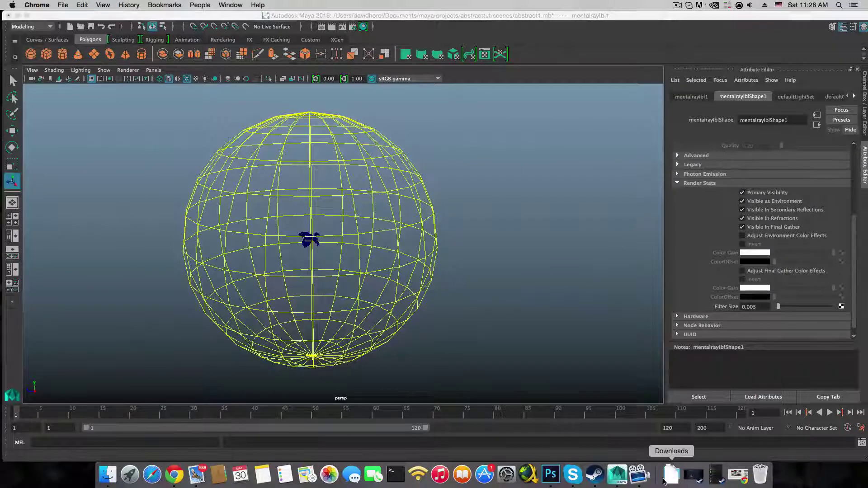
# - In the Downloads folder in Finder, extract Studio_HDR_giveaway_by_zbyg.zip and expand the extracted folder
pyautogui.click(672, 474)
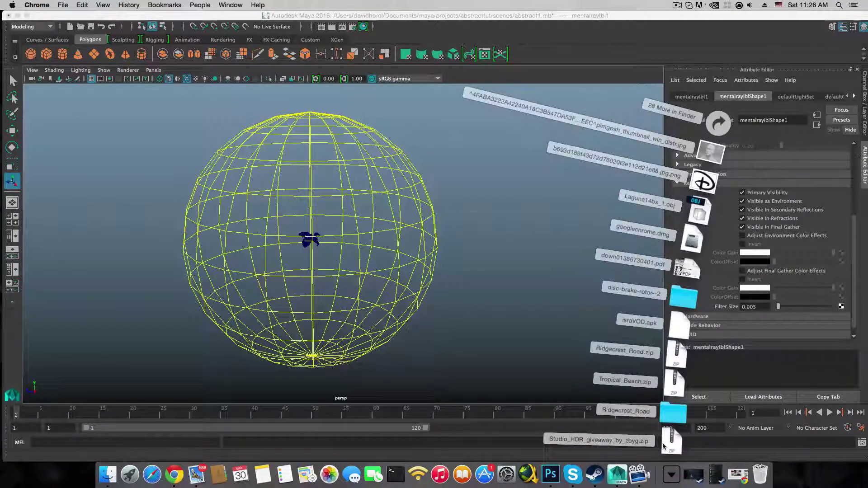
pyautogui.click(718, 129)
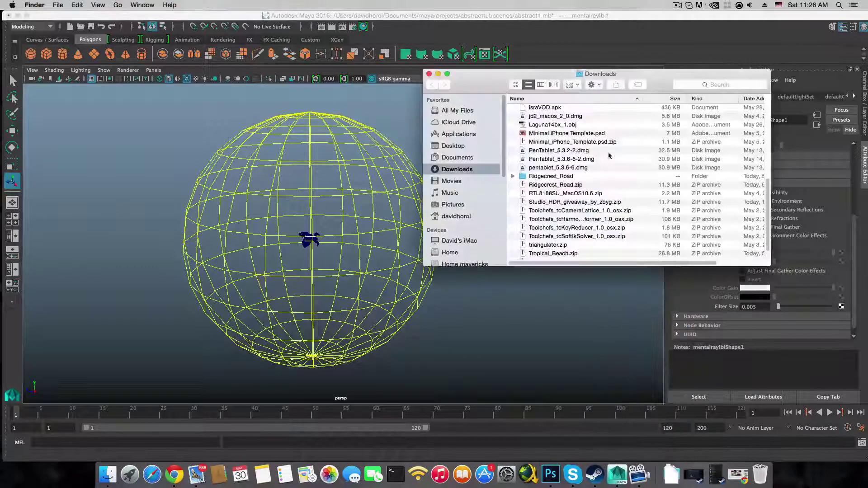
pyautogui.scroll(5, 539, 205)
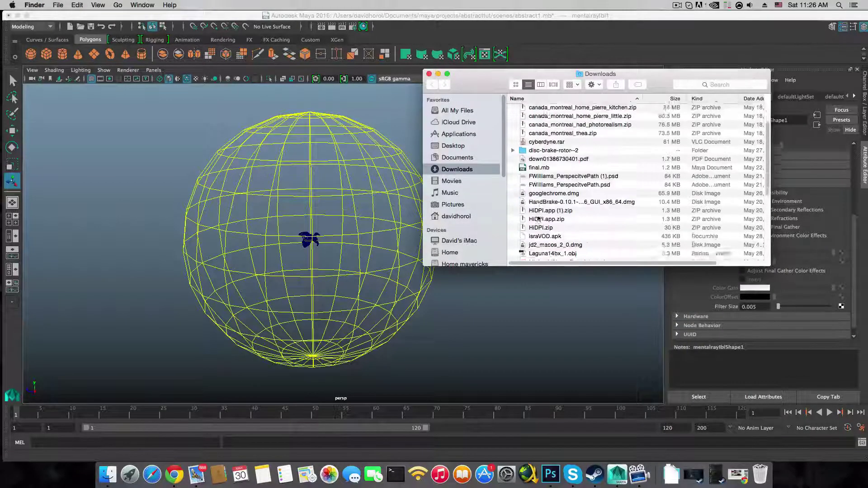
pyautogui.scroll(-1, 538, 218)
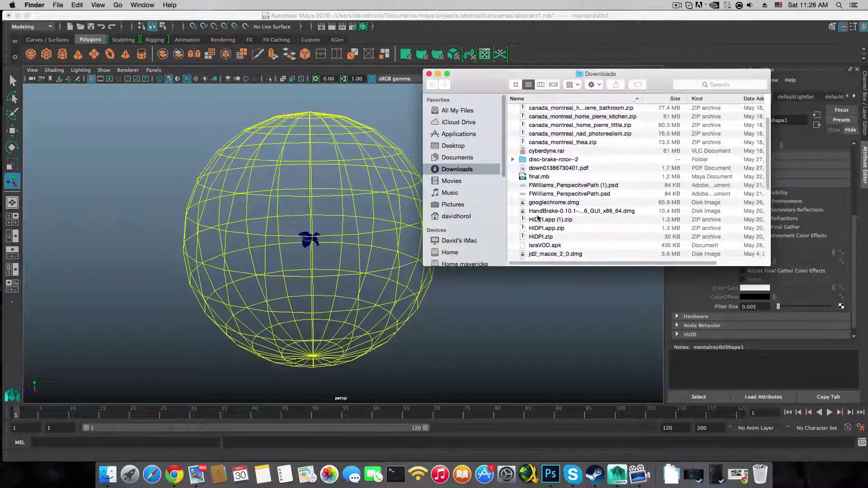
pyautogui.scroll(-5, 539, 240)
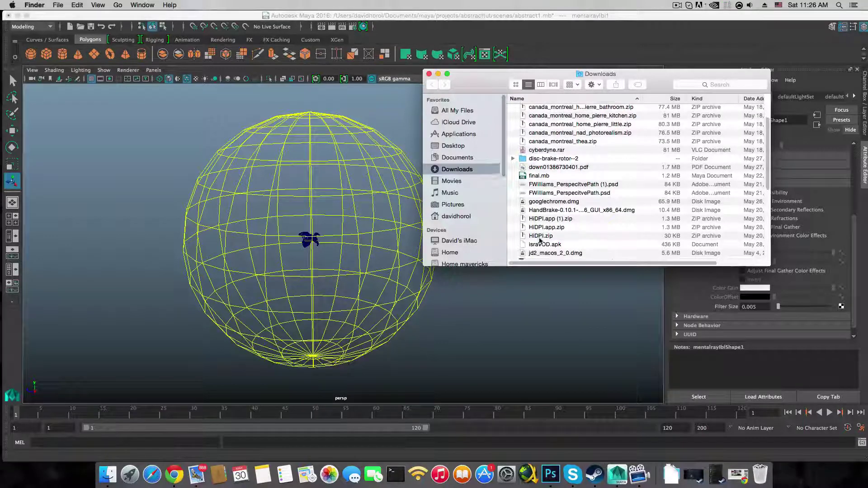
pyautogui.scroll(-1, 539, 240)
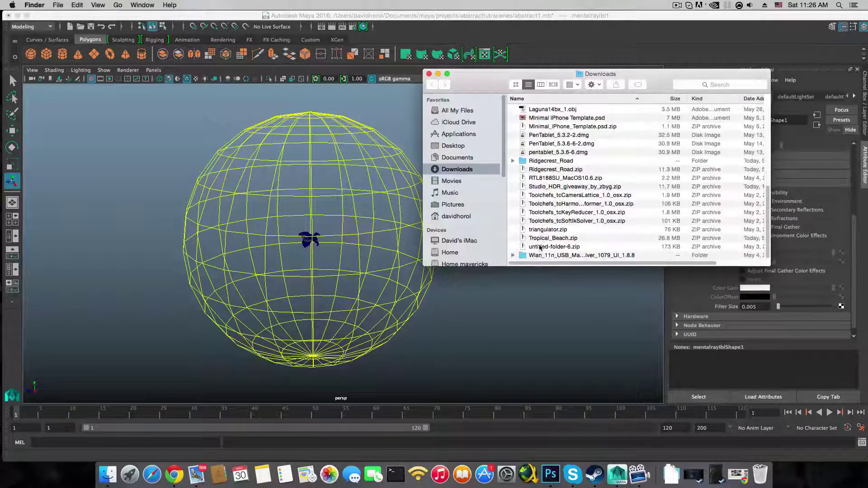
pyautogui.click(673, 468)
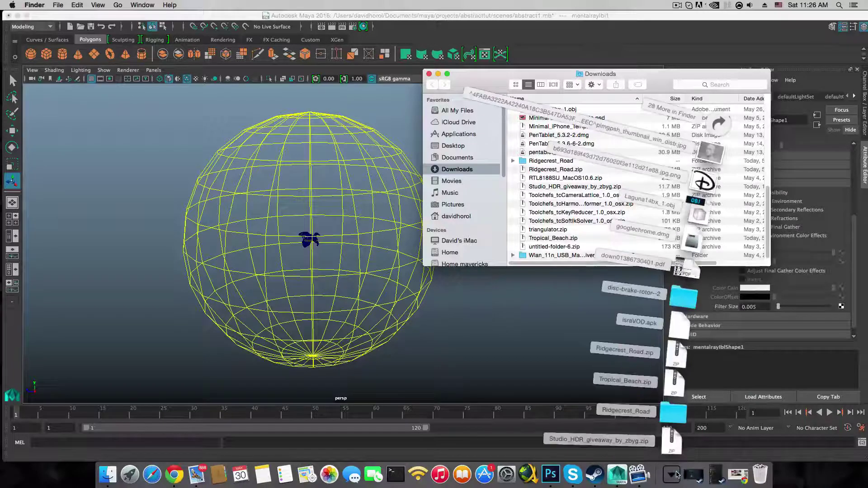
pyautogui.click(674, 466)
pyautogui.scroll(1, 549, 205)
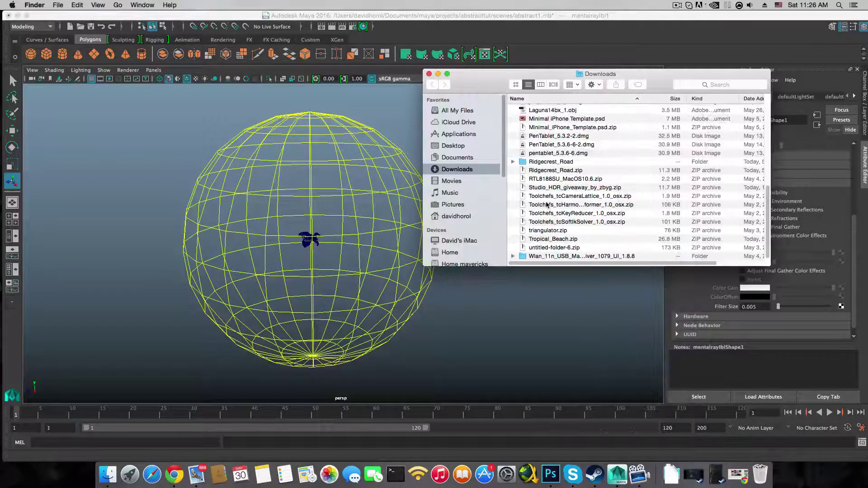
pyautogui.doubleClick(541, 190)
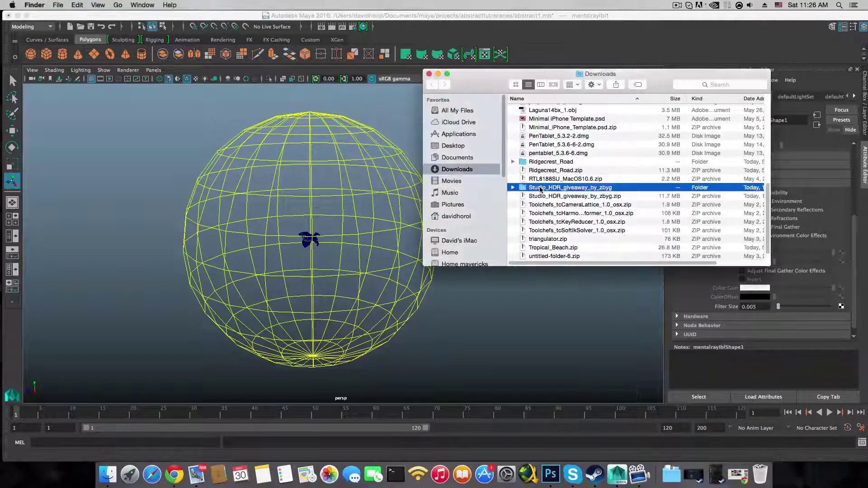
pyautogui.click(513, 188)
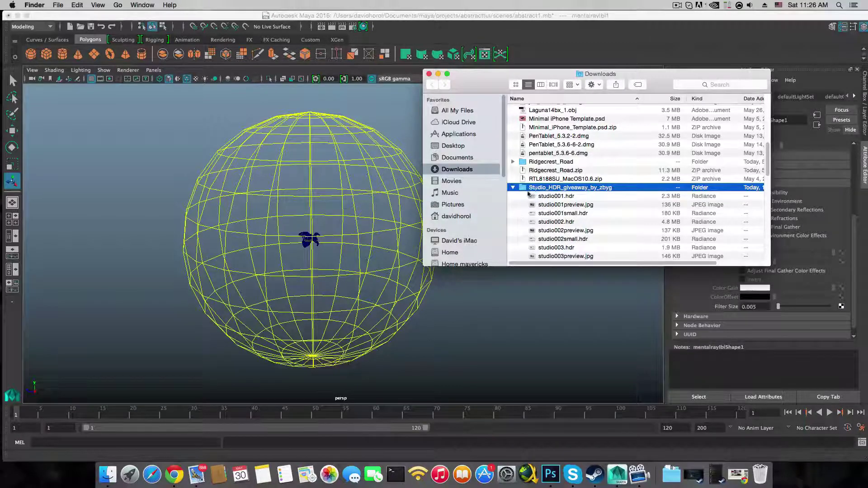
# - Return to Maya and browse for the lighting sphere's image file in the Studio_HDR_giveaway_by_zbyg folder under Downloads
pyautogui.click(661, 30)
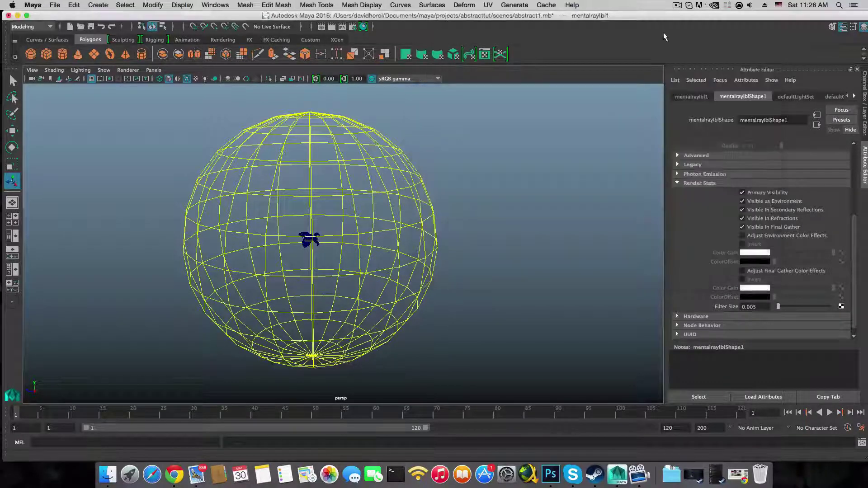
pyautogui.scroll(5, 674, 303)
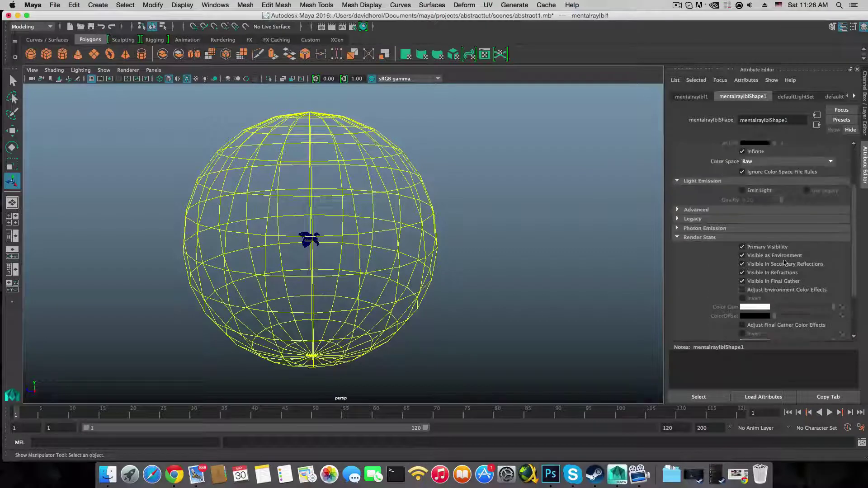
pyautogui.click(839, 178)
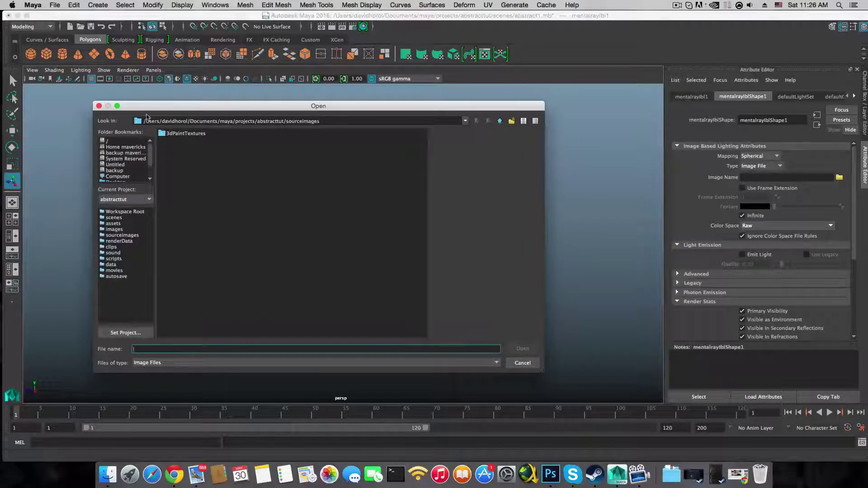
pyautogui.scroll(-2, 254, 170)
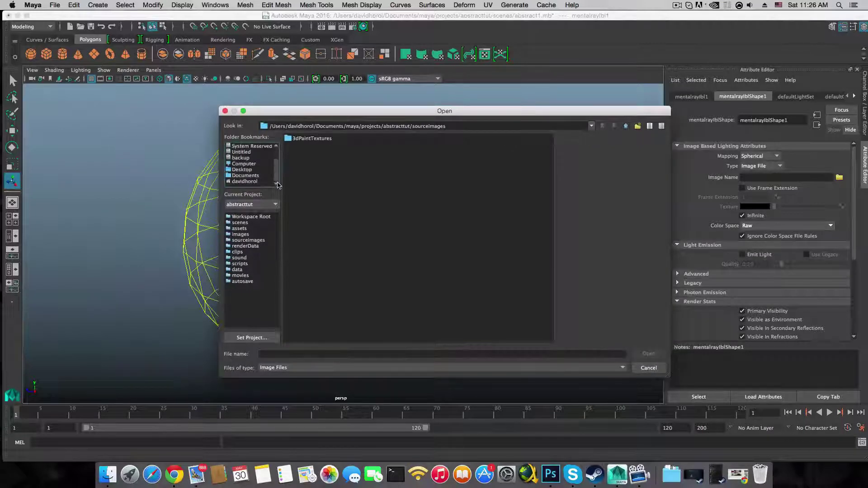
pyautogui.click(245, 182)
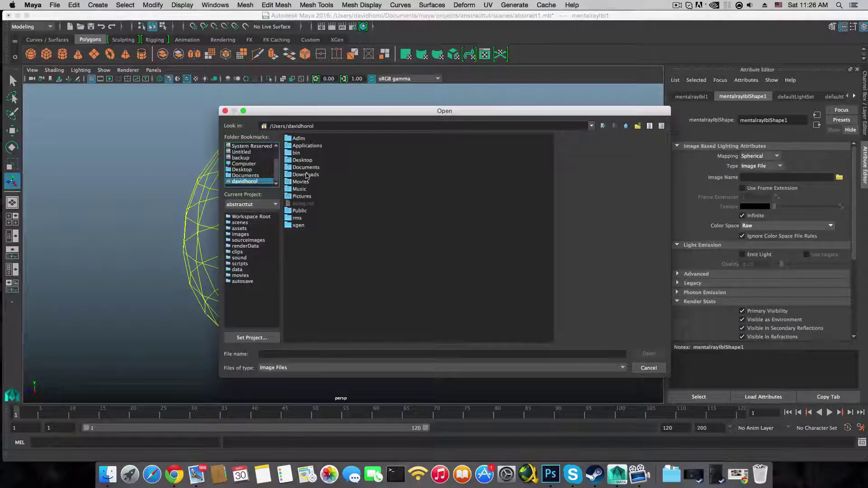
pyautogui.doubleClick(306, 176)
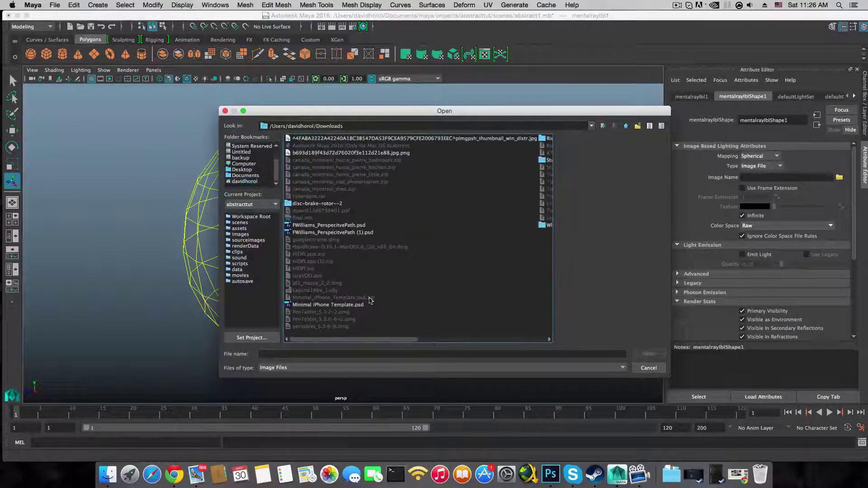
pyautogui.click(466, 339)
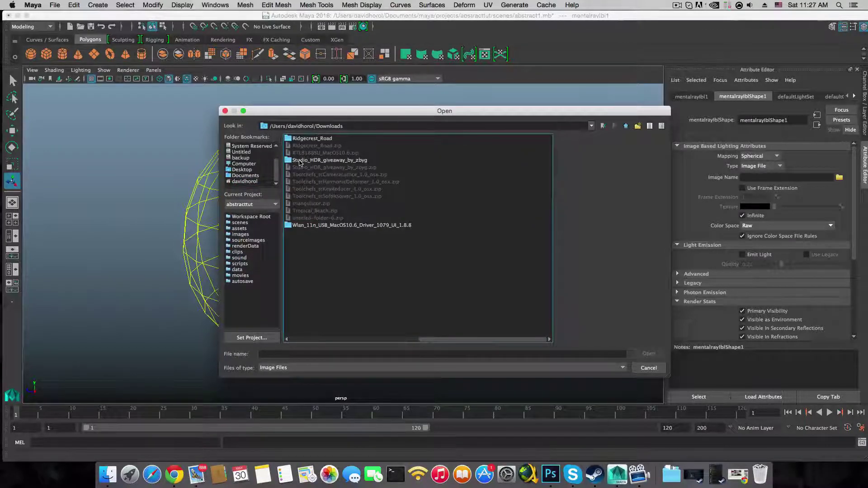
pyautogui.click(299, 162)
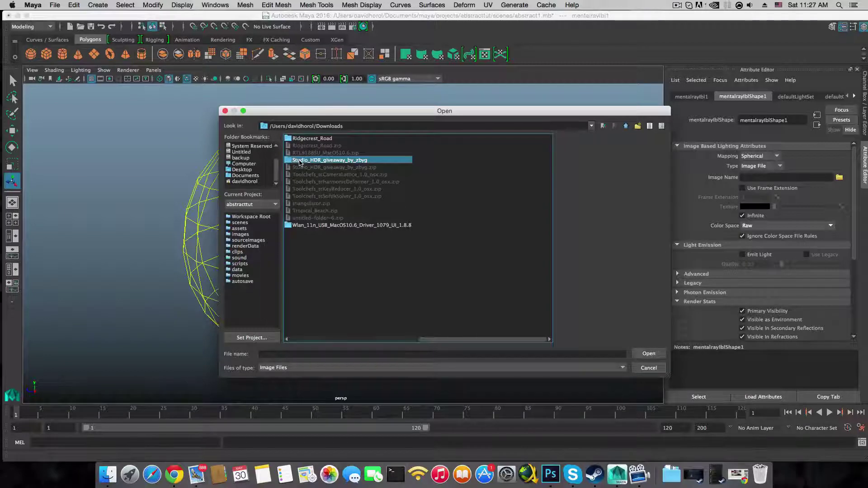
pyautogui.doubleClick(299, 162)
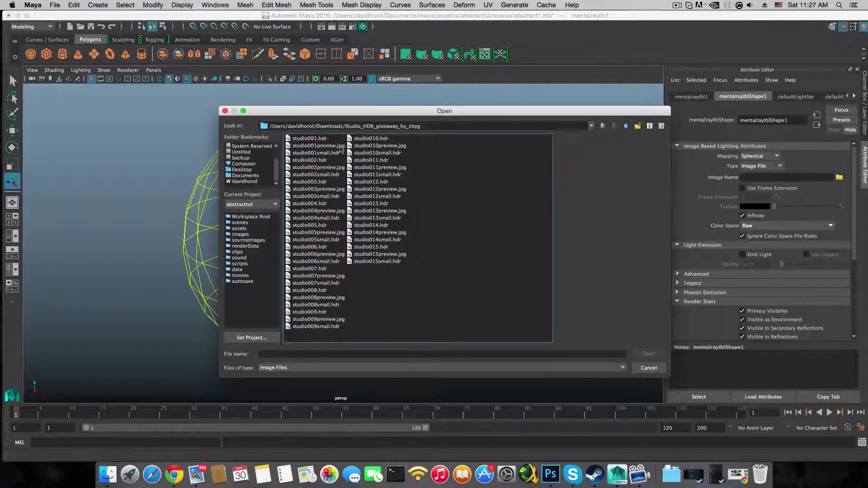
# - Compare the JPEG previews of the studio HDR images, from studio001preview.jpg to studio015preview.jpg, to choose a lighting setup
pyautogui.click(319, 145)
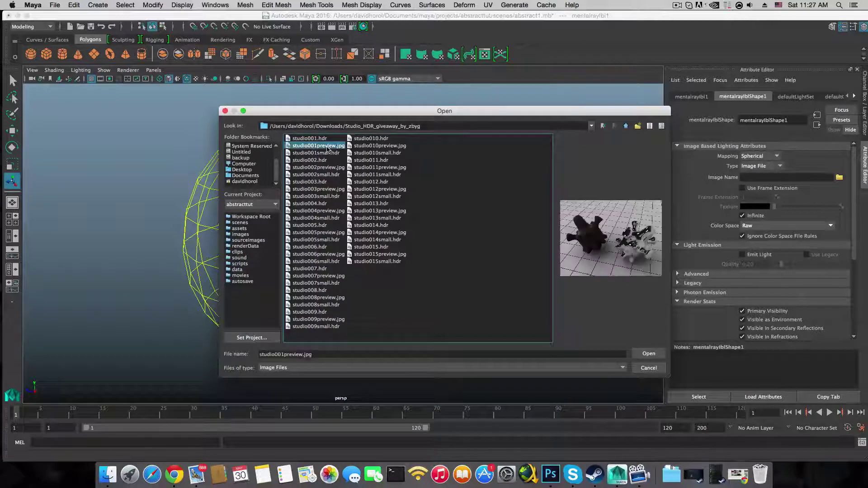
pyautogui.click(332, 190)
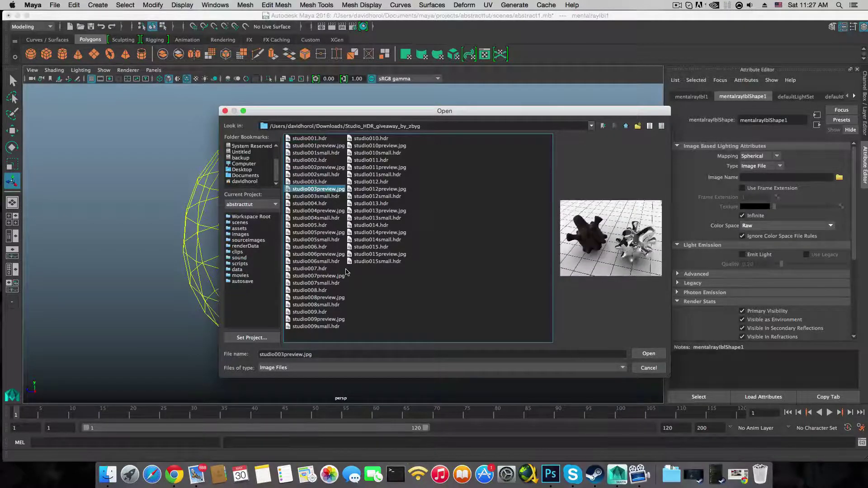
pyautogui.click(339, 255)
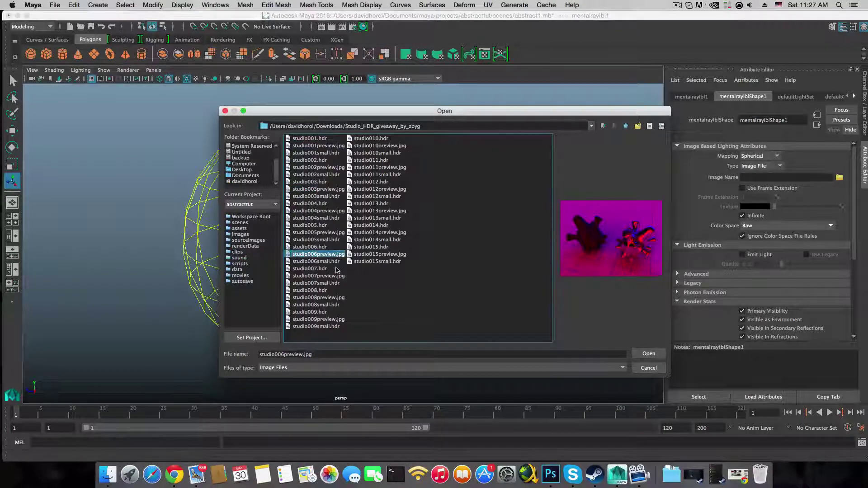
pyautogui.click(336, 276)
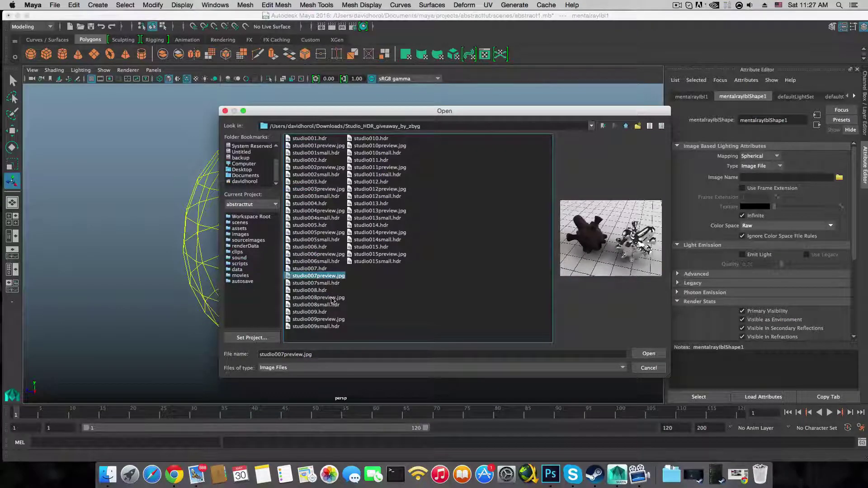
pyautogui.click(332, 299)
pyautogui.click(333, 320)
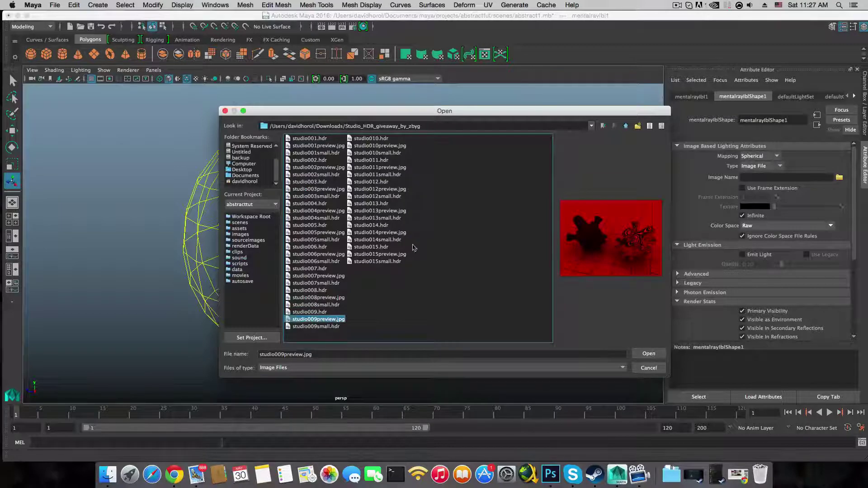
pyautogui.click(394, 256)
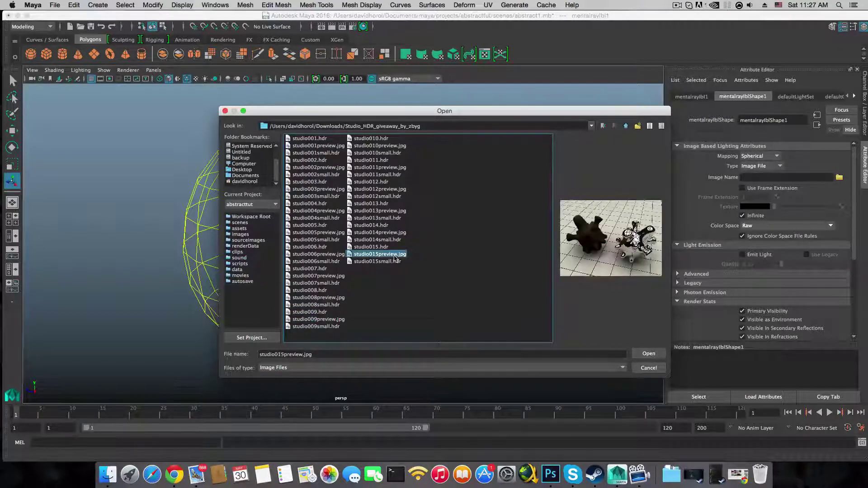
pyautogui.click(396, 212)
pyautogui.click(396, 190)
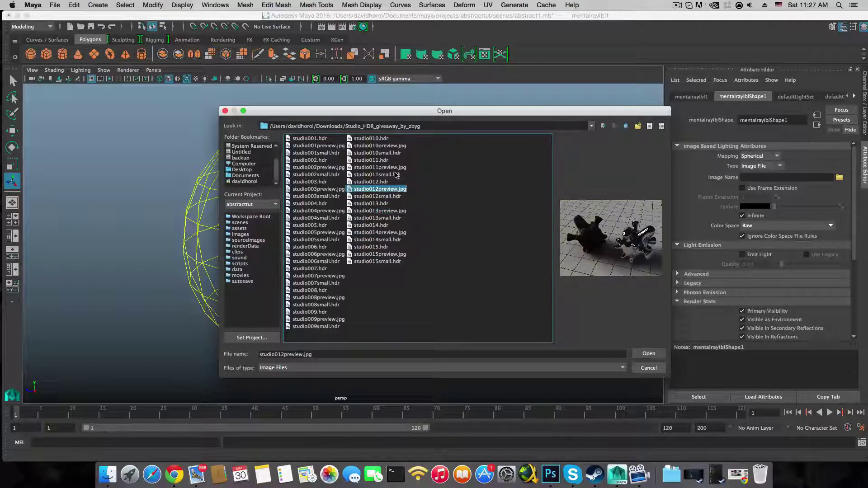
pyautogui.click(395, 169)
pyautogui.click(392, 146)
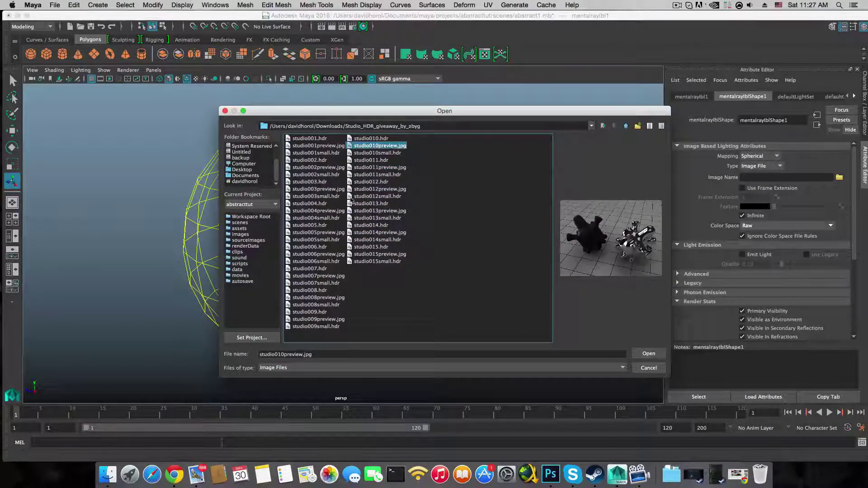
pyautogui.click(323, 169)
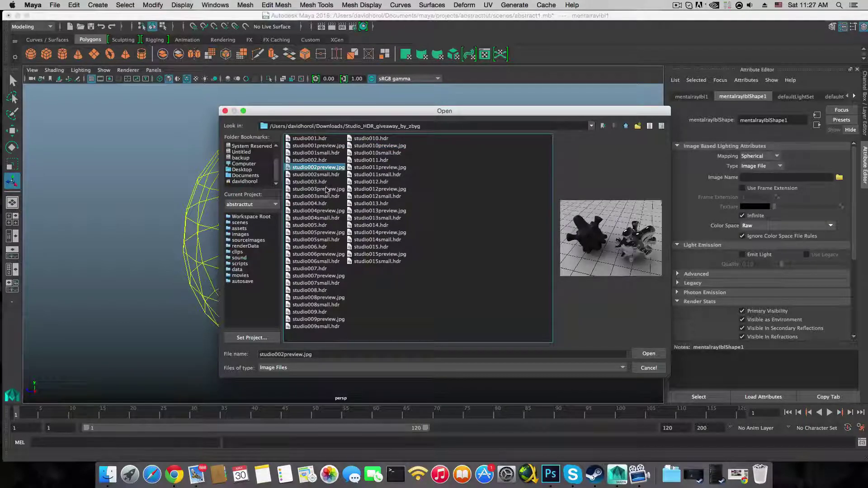
pyautogui.click(326, 189)
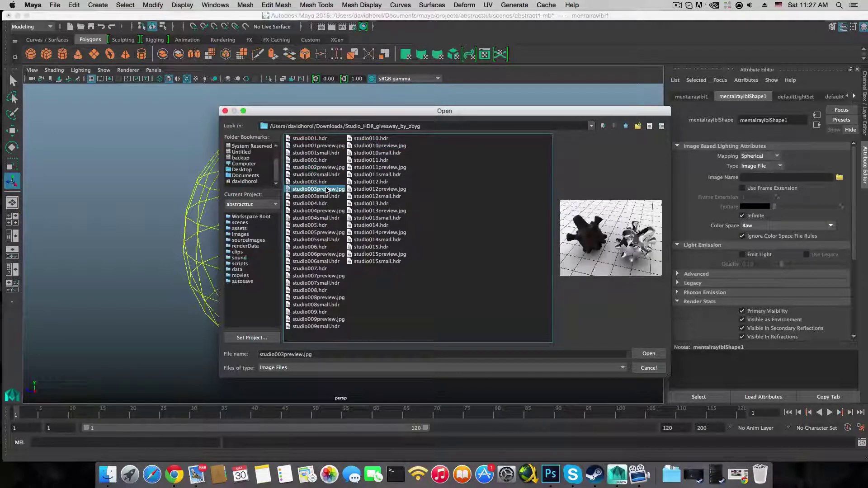
pyautogui.click(332, 212)
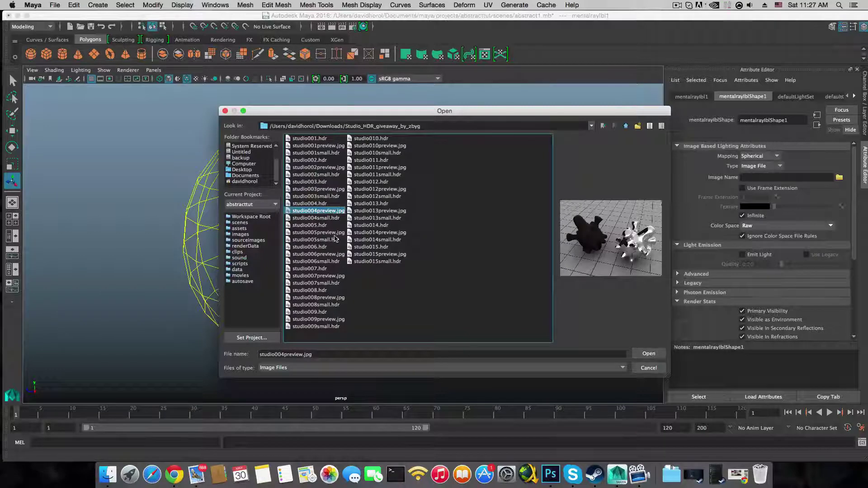
pyautogui.click(335, 234)
pyautogui.click(334, 254)
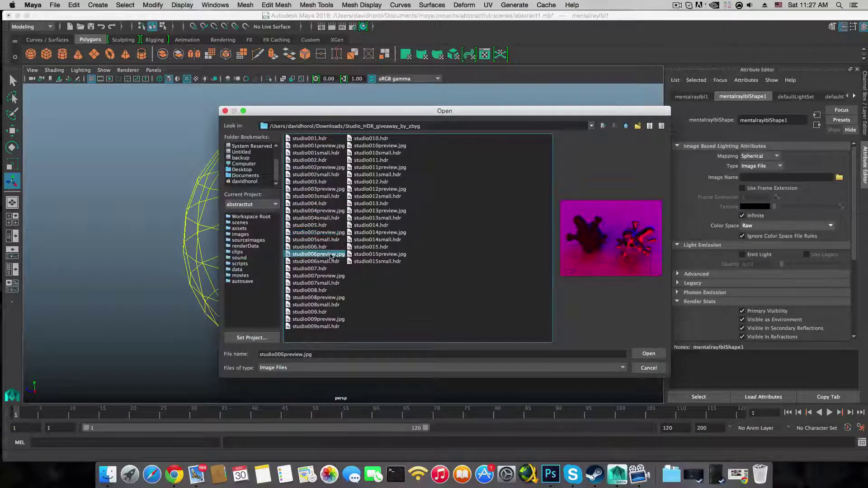
pyautogui.click(315, 146)
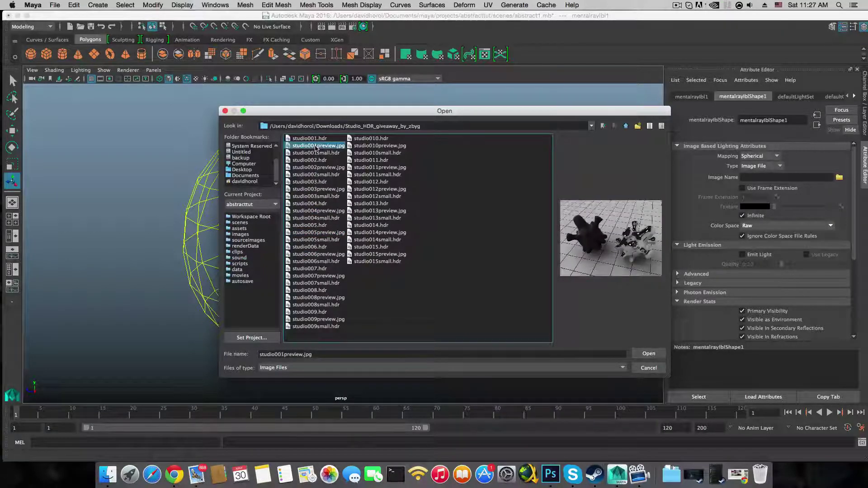
pyautogui.click(319, 169)
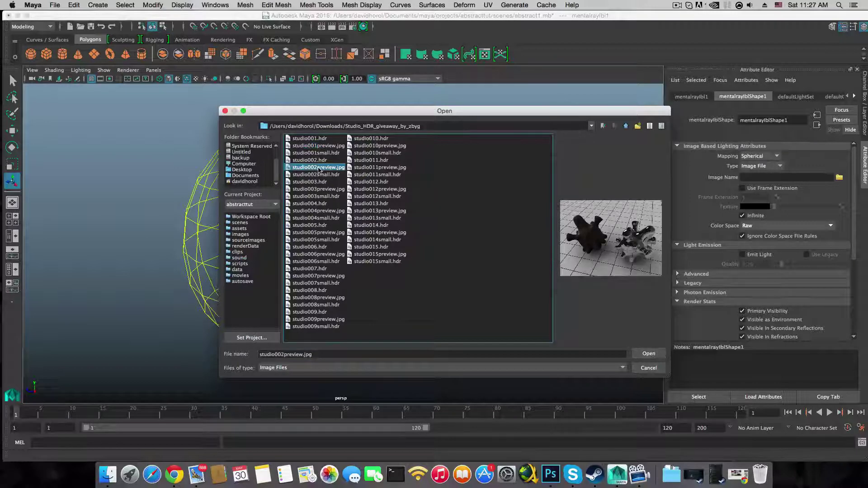
pyautogui.click(322, 190)
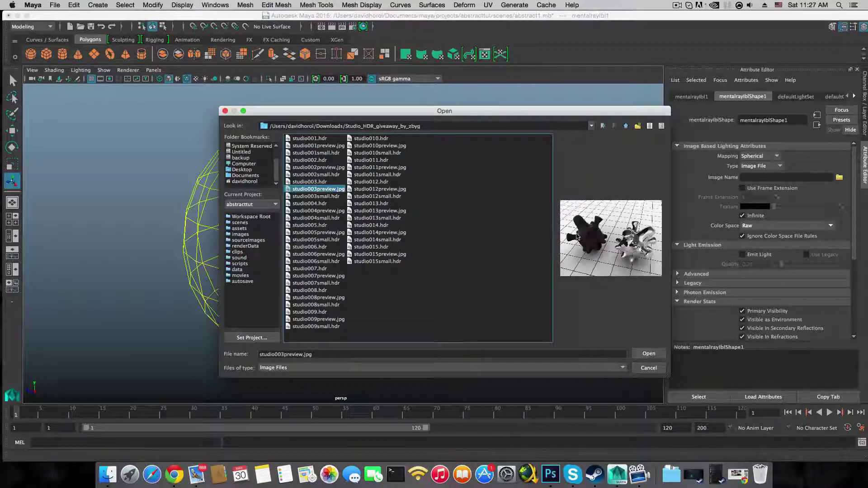
# - Load the full-size studio003.hdr as the image of the image-based lighting sphere and check it around the meshes
pyautogui.click(325, 197)
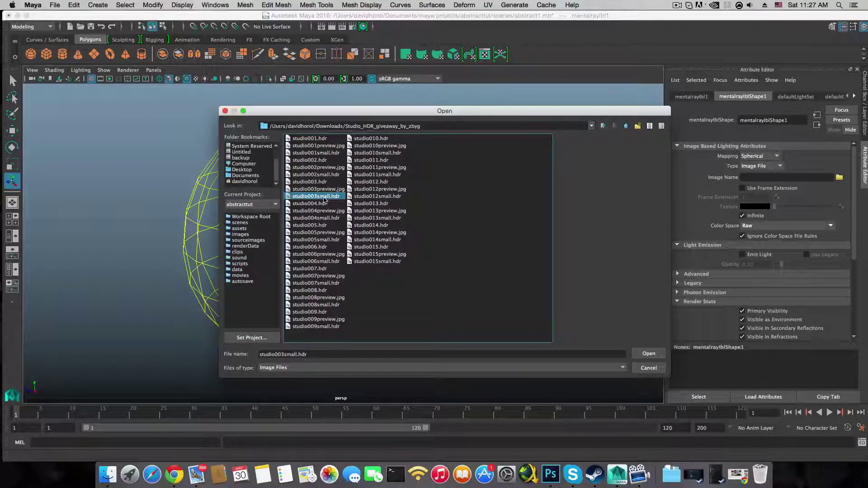
pyautogui.click(319, 182)
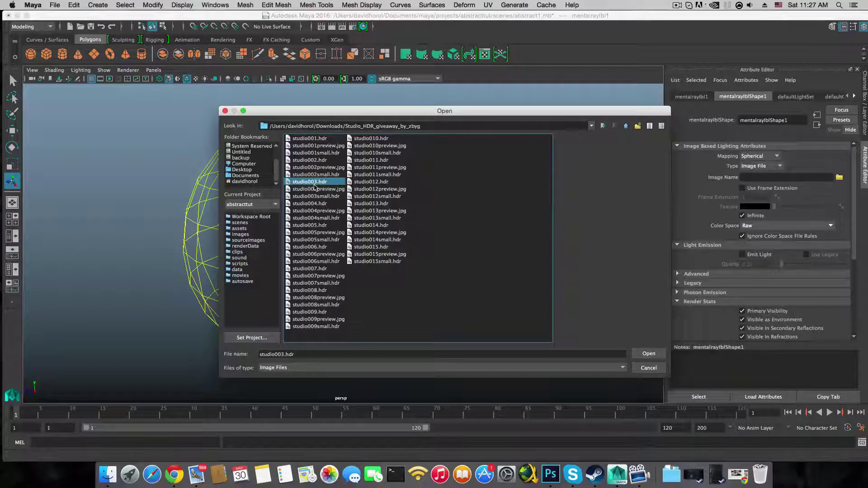
pyautogui.click(649, 355)
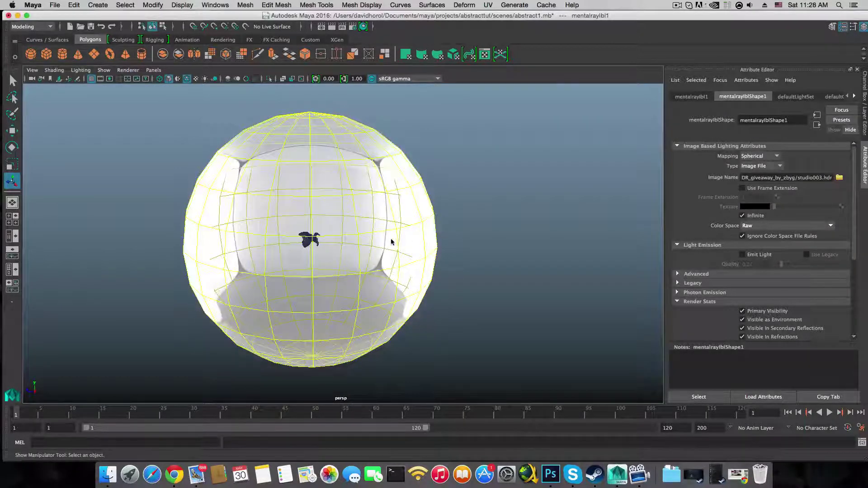
pyautogui.moveTo(388, 256)
pyautogui.keyDown('alt'); pyautogui.mouseDown()
pyautogui.moveTo(550, 240)
pyautogui.moveTo(396, 213)
pyautogui.moveTo(334, 290)
pyautogui.moveTo(368, 329)
pyautogui.moveTo(412, 254)
pyautogui.moveTo(367, 241)
pyautogui.moveTo(289, 248)
pyautogui.moveTo(386, 246)
pyautogui.mouseUp(); pyautogui.keyUp('alt')
pyautogui.scroll(5, 373, 287)
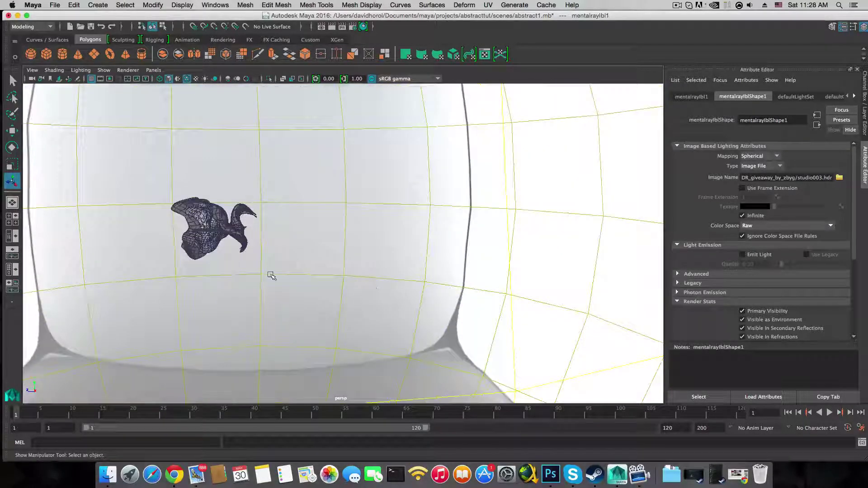
pyautogui.keyDown('alt'); pyautogui.moveTo(272, 277); pyautogui.dragTo(392, 297, button='middle'); pyautogui.keyUp('alt')
pyautogui.scroll(2, 447, 266)
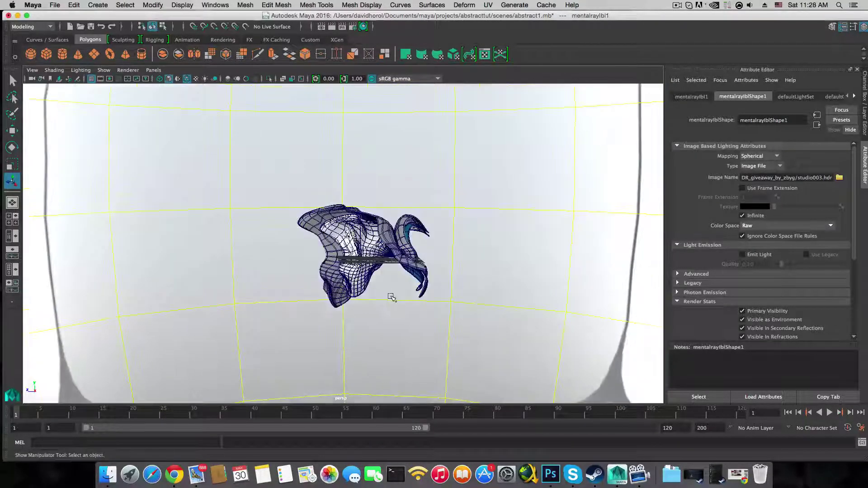
pyautogui.keyDown('alt'); pyautogui.moveTo(392, 297); pyautogui.dragTo(387, 298); pyautogui.keyUp('alt')
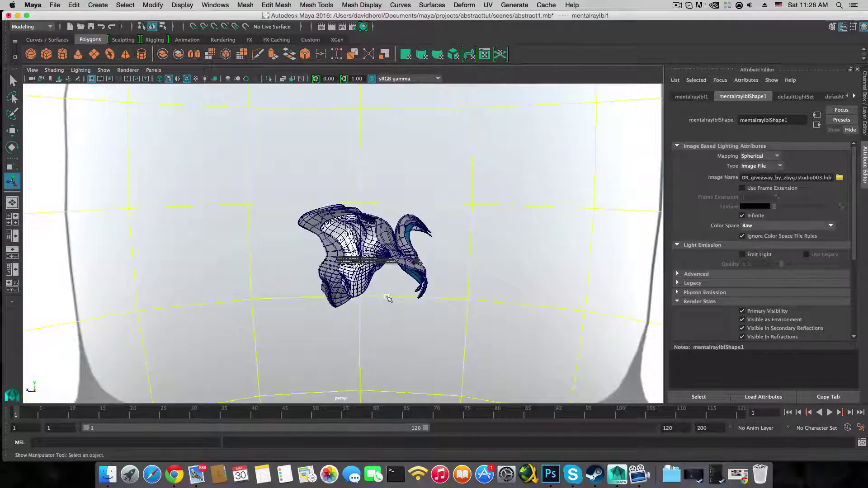
# - Save the scene as a new Maya Binary file named abstract2.mb in the project's scenes folder
pyautogui.click(55, 5)
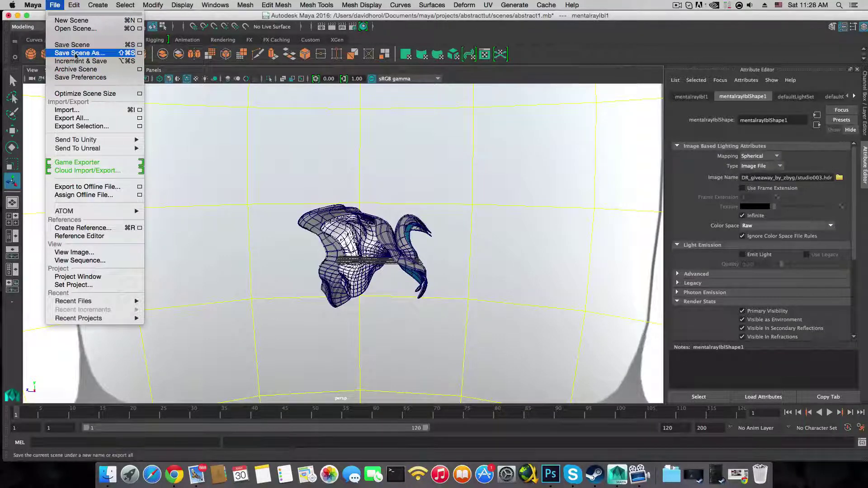
pyautogui.click(73, 45)
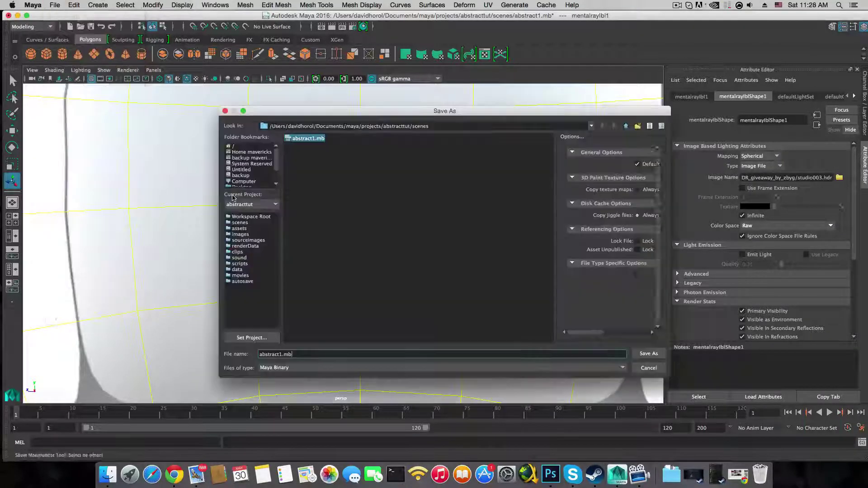
pyautogui.click(281, 354)
pyautogui.press('Delete')
pyautogui.write('2')
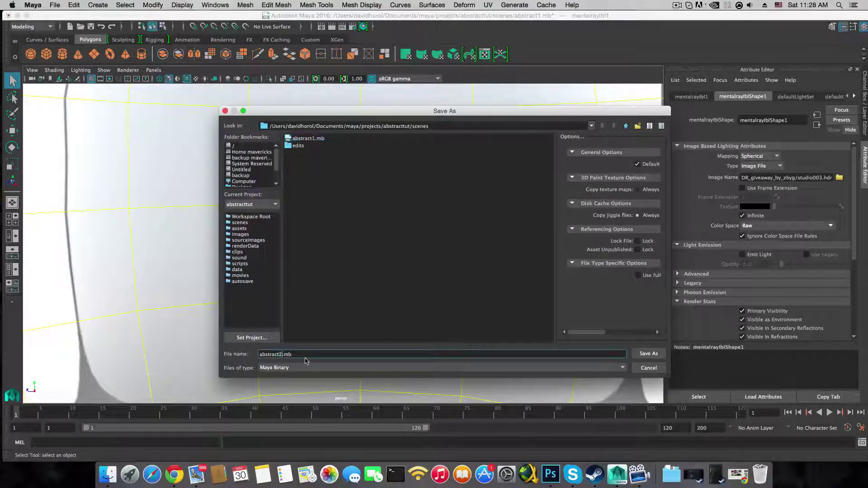
pyautogui.click(648, 354)
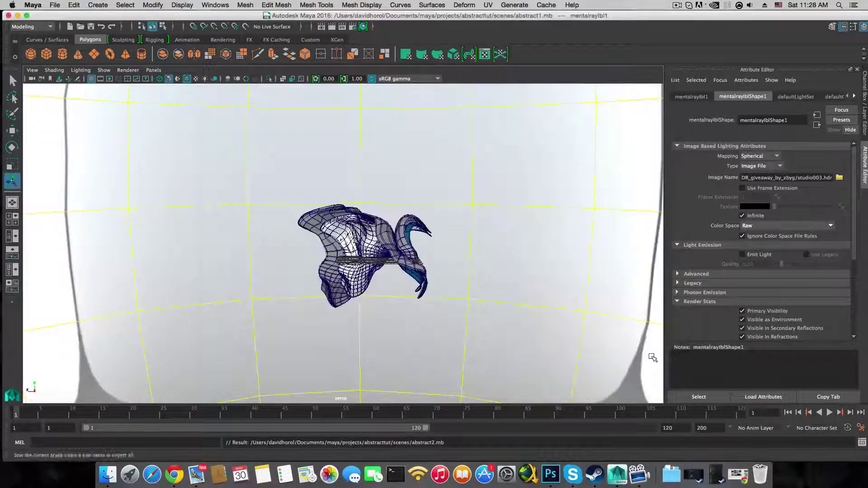
pyautogui.press('t')
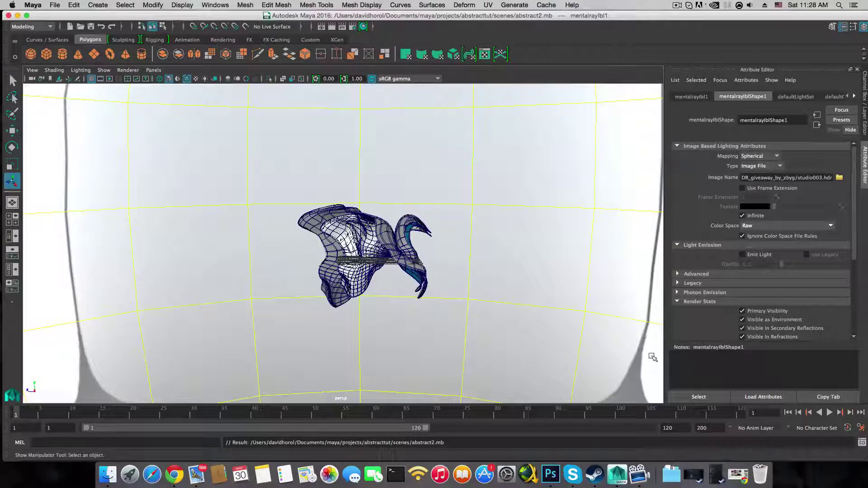